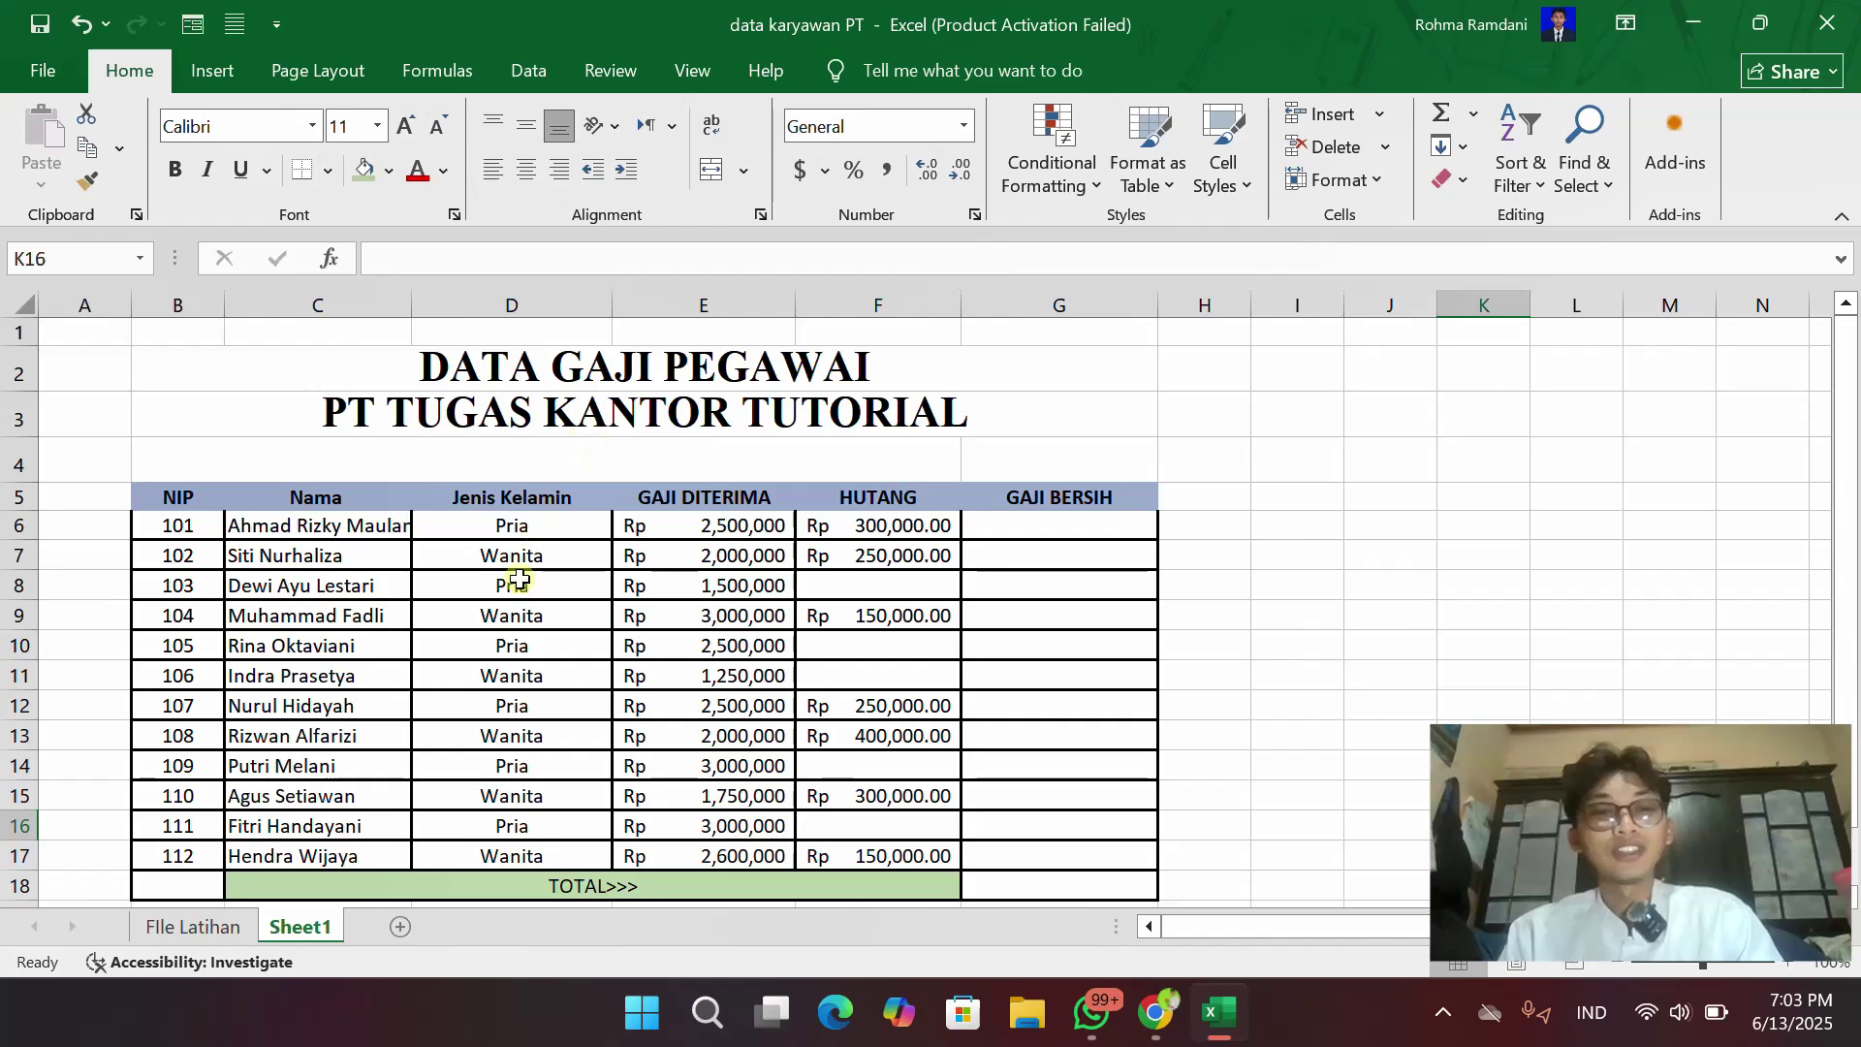
- Examine the salary table's column headings from NIP and Nama through to GAJI BERSIH
scroll(511, 588, down, 1)
scroll(511, 588, up, 1)
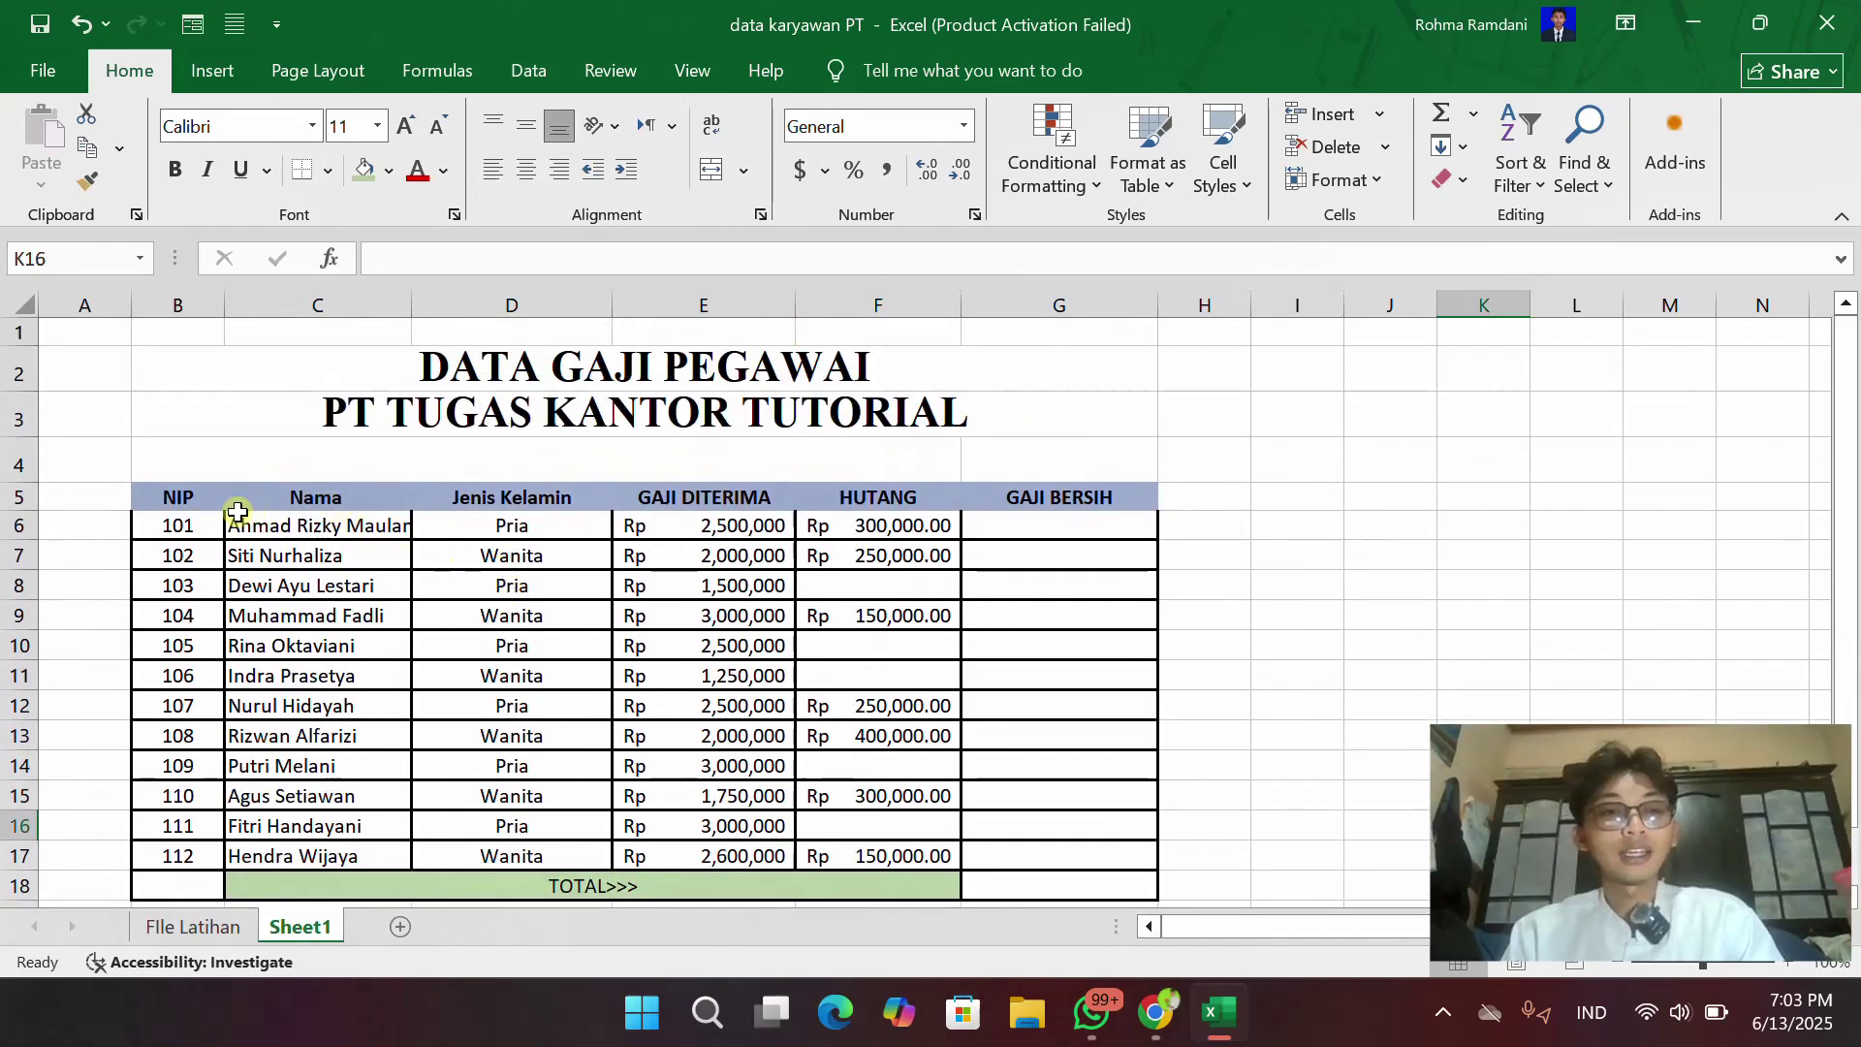
click(176, 509)
click(290, 502)
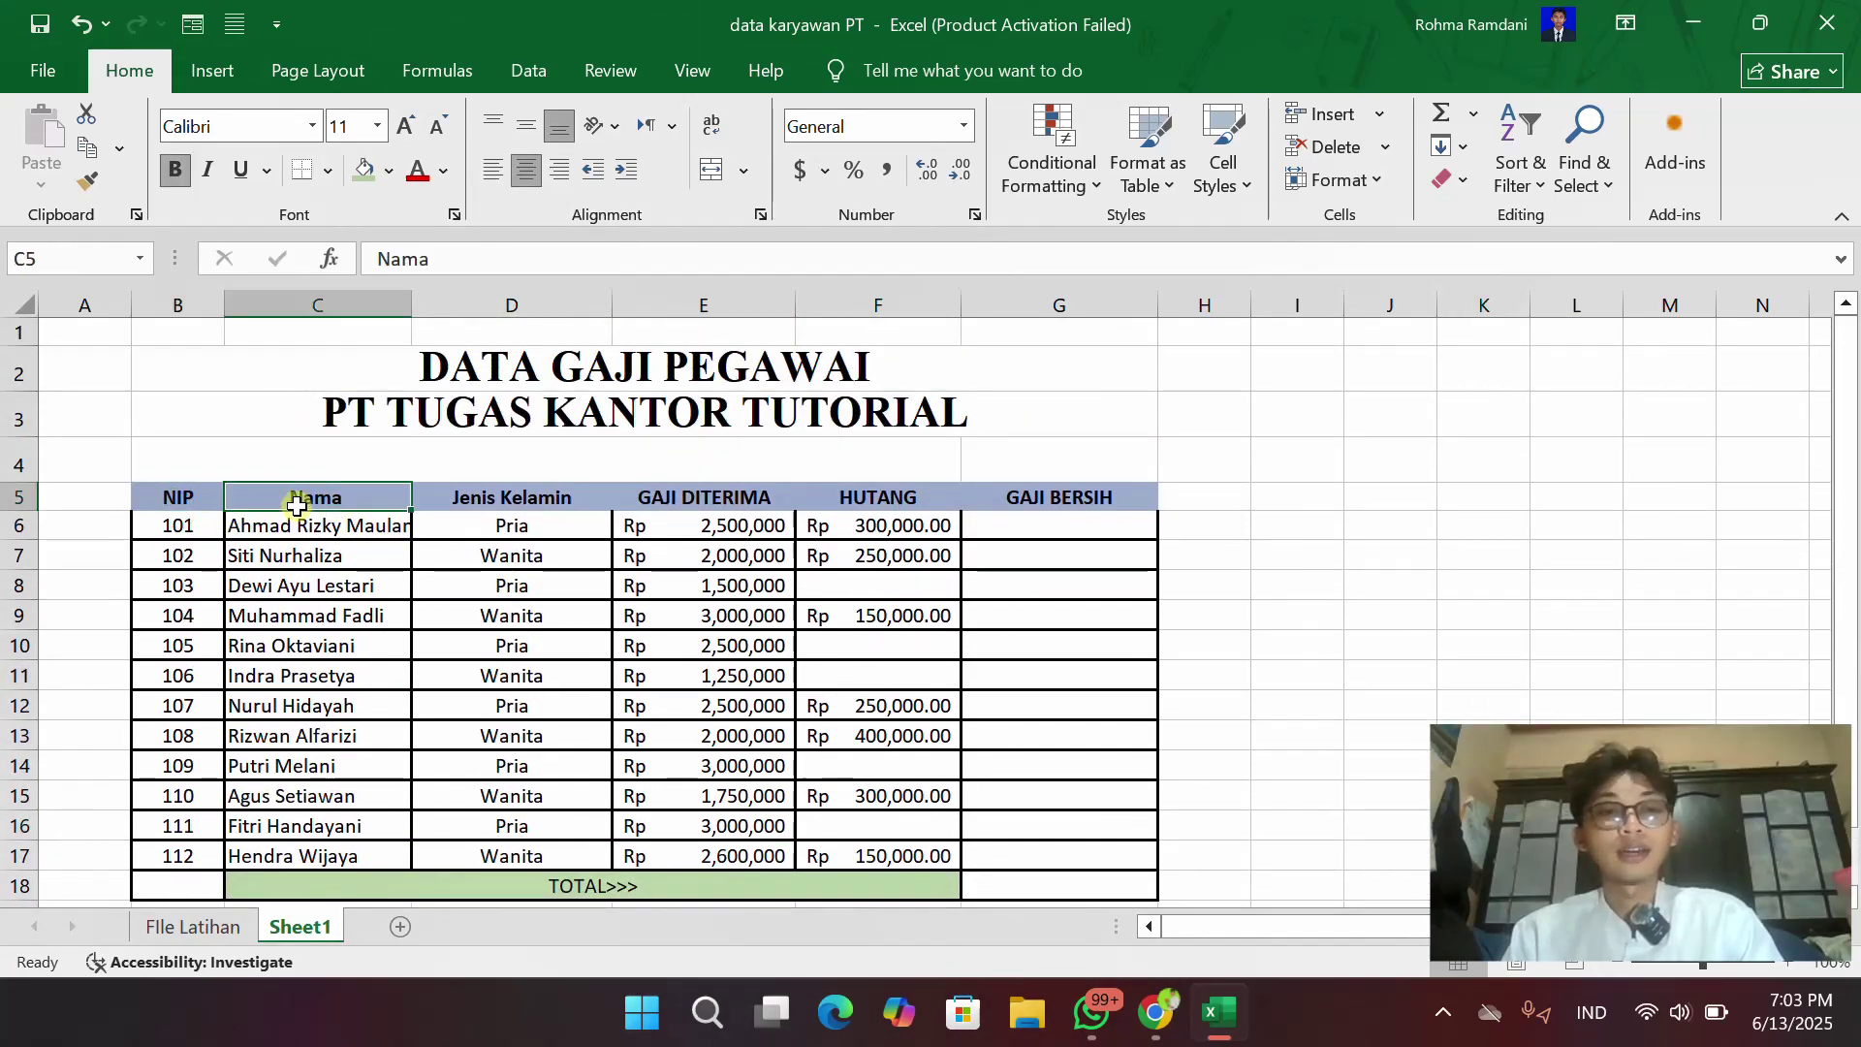
click(530, 501)
click(690, 501)
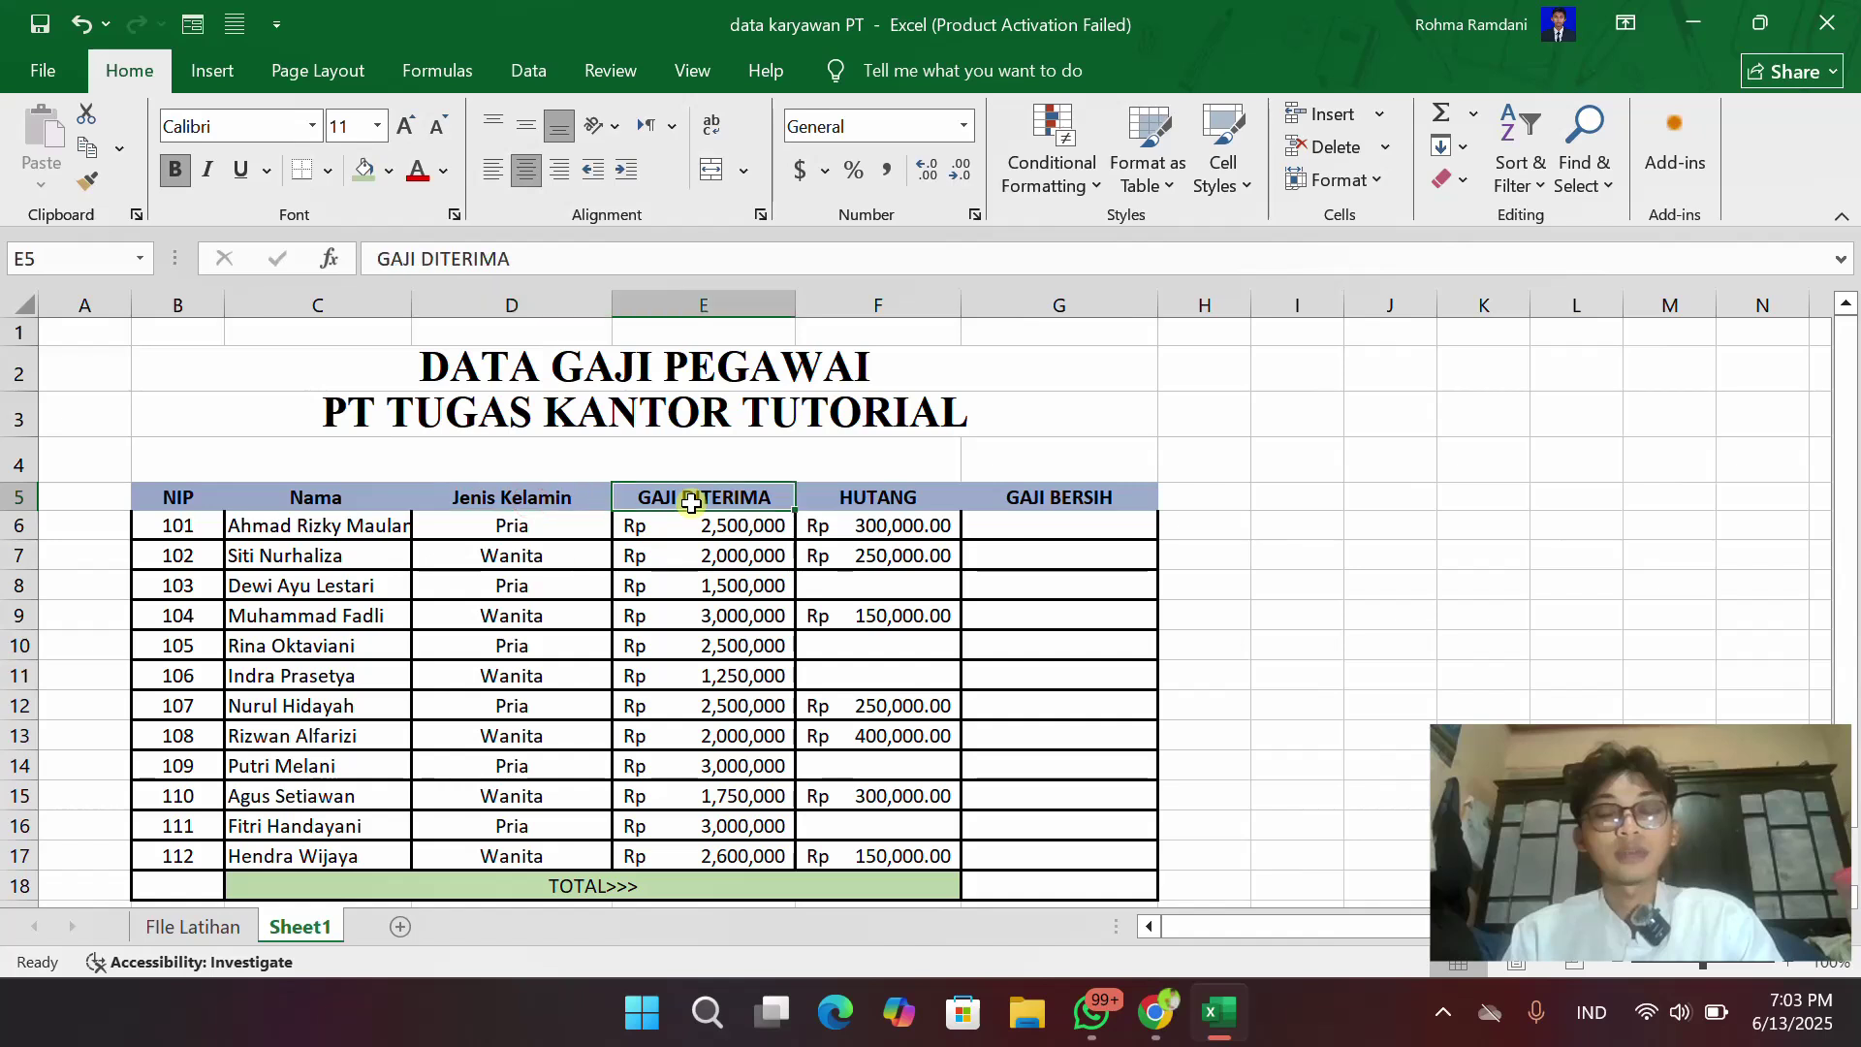
click(869, 507)
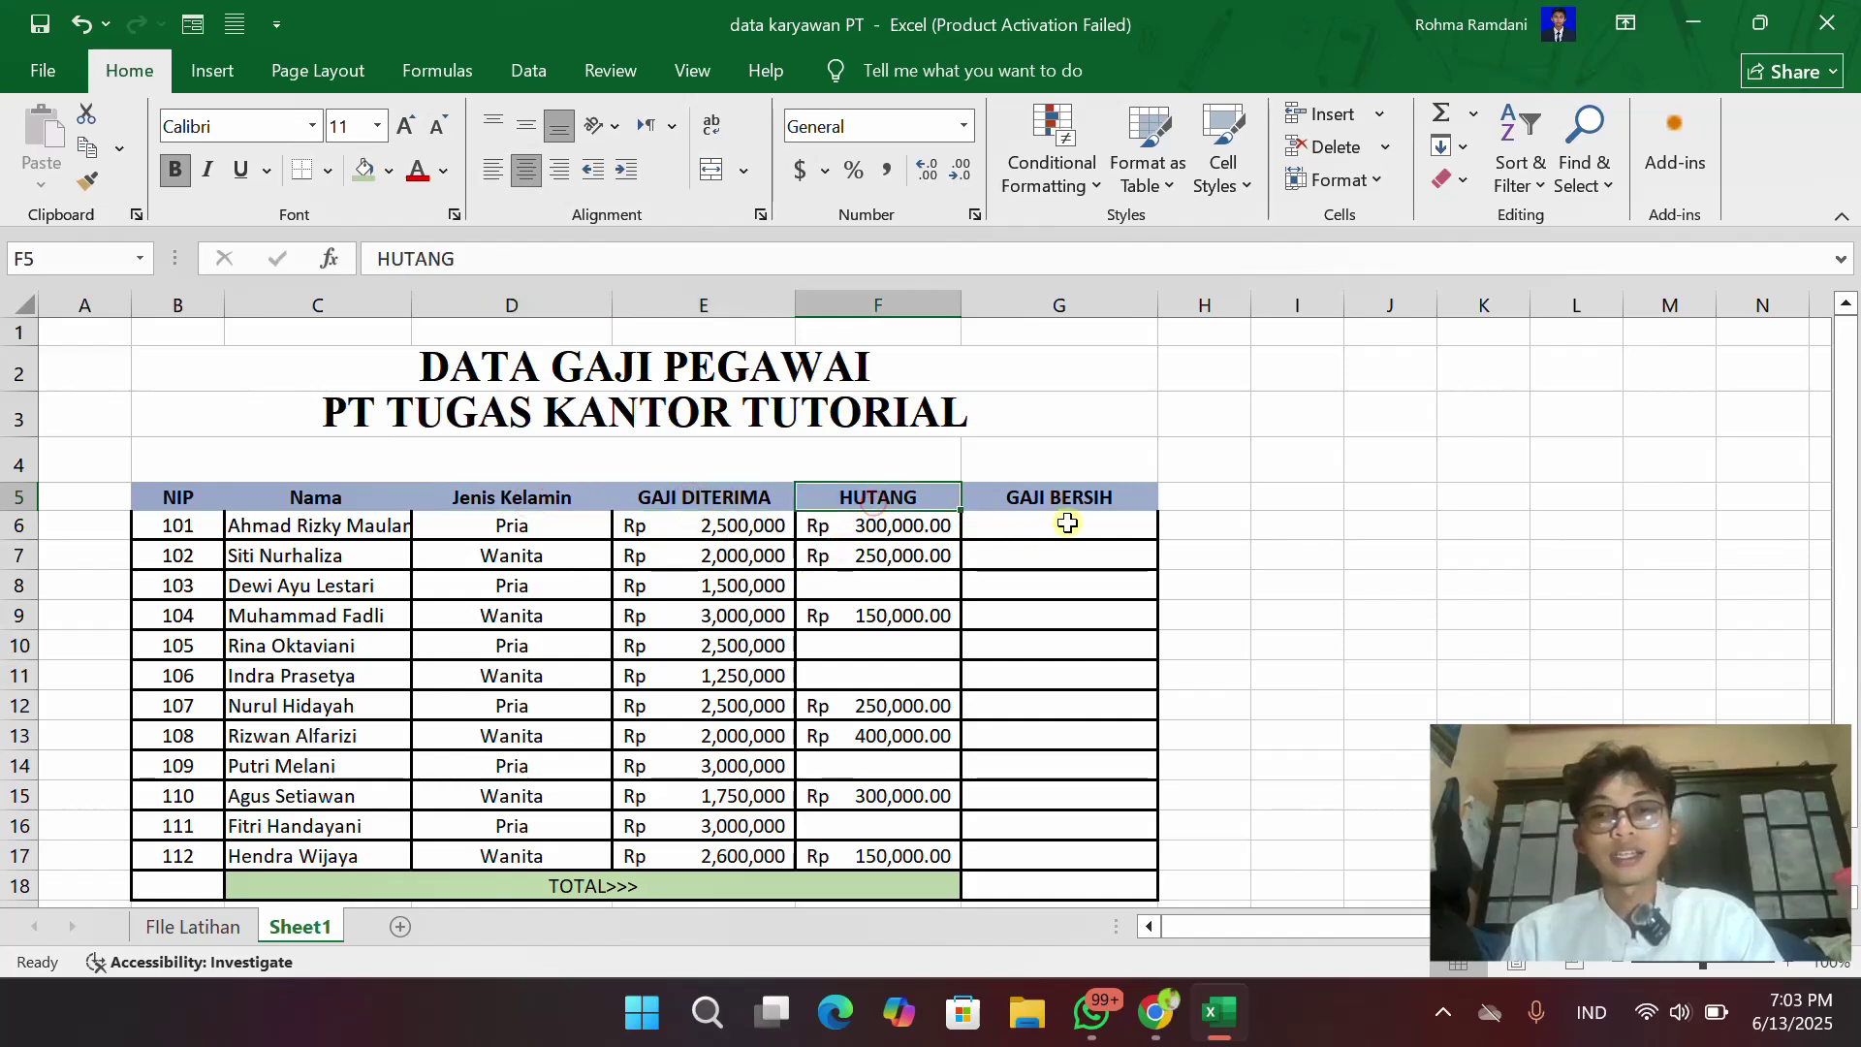
click(1088, 500)
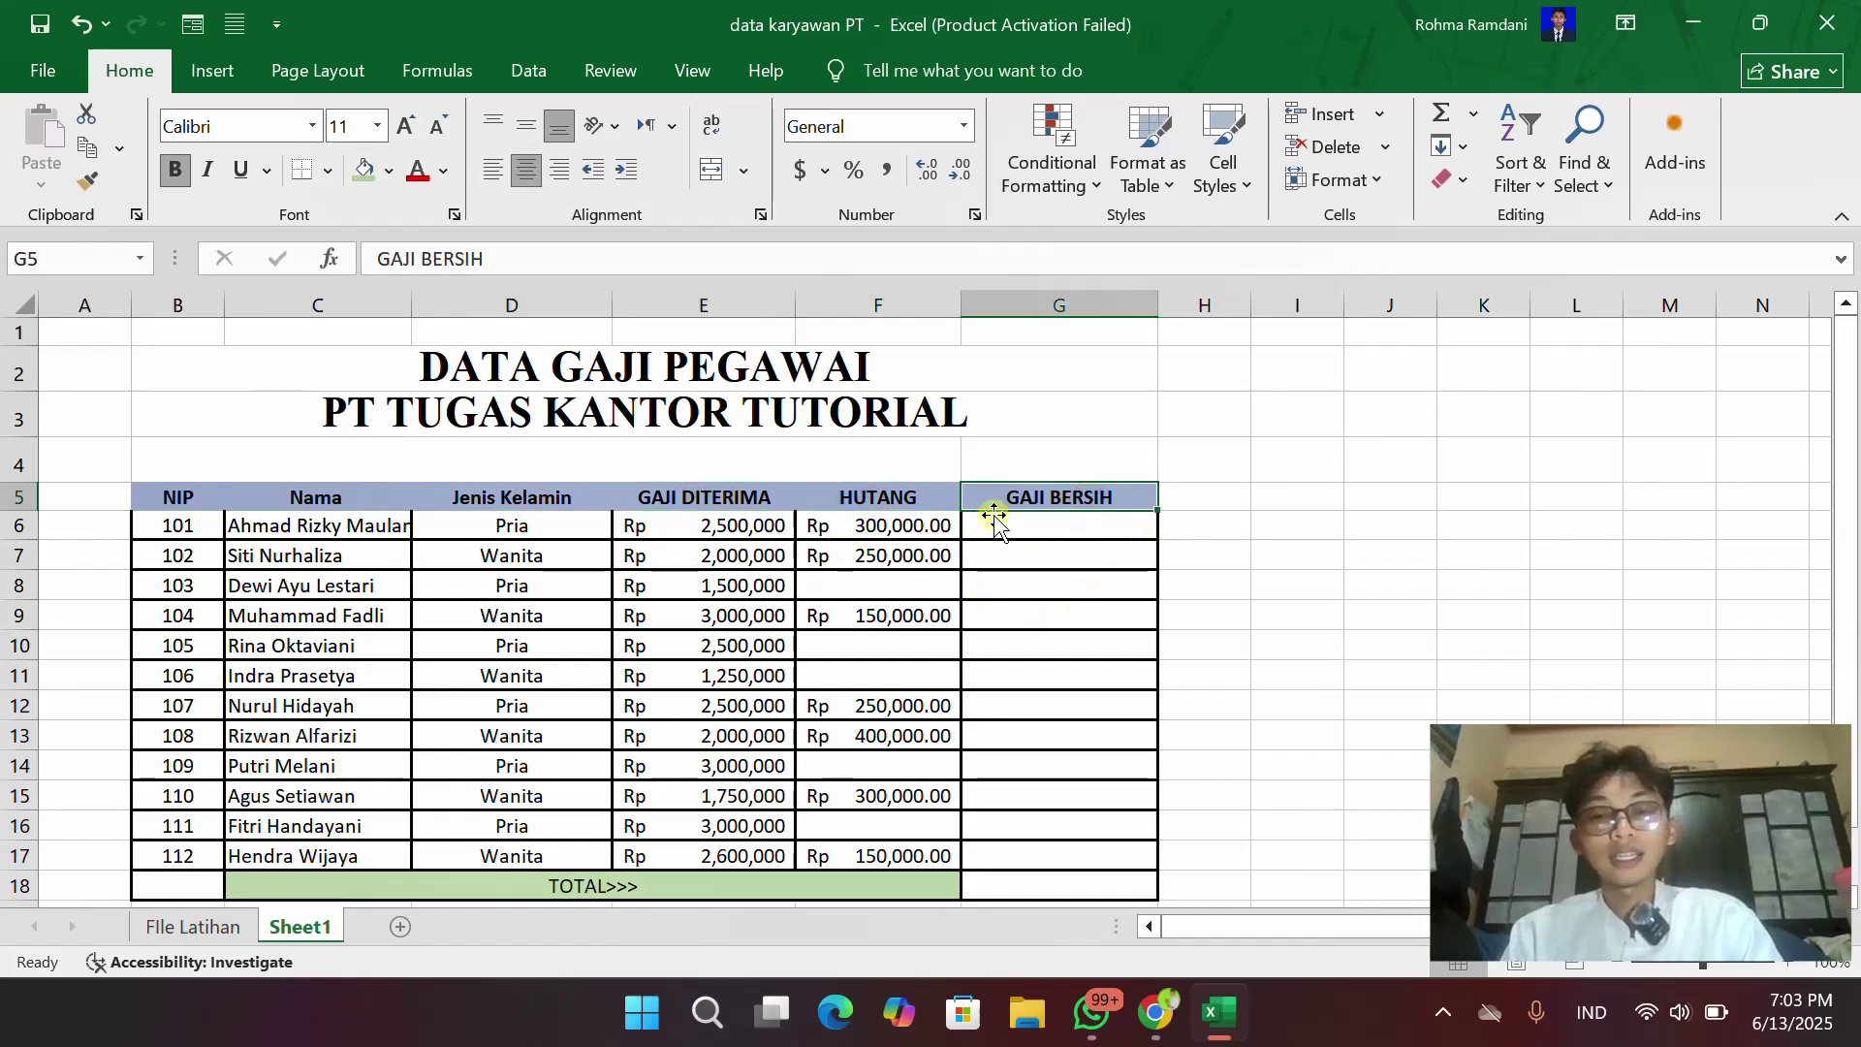
- Examine the first employee's received salary, debt and empty net salary cells in row 6
click(1063, 530)
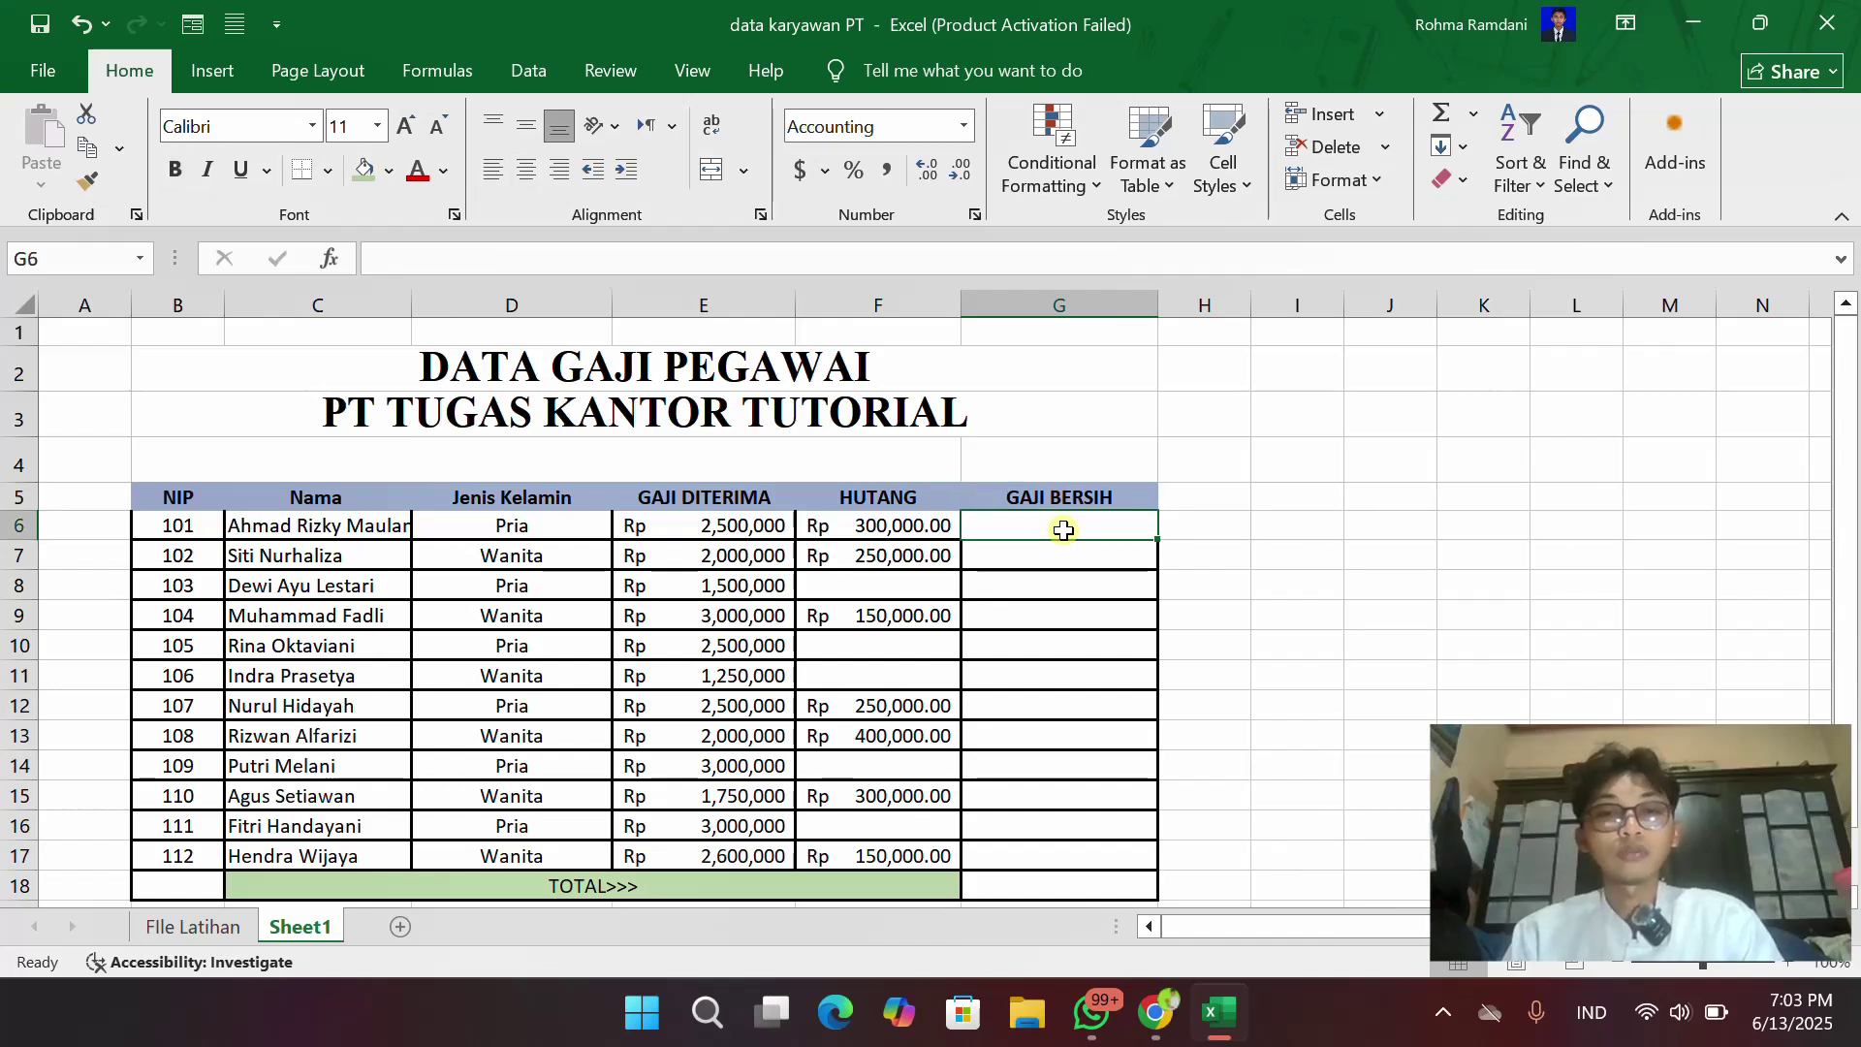
click(714, 525)
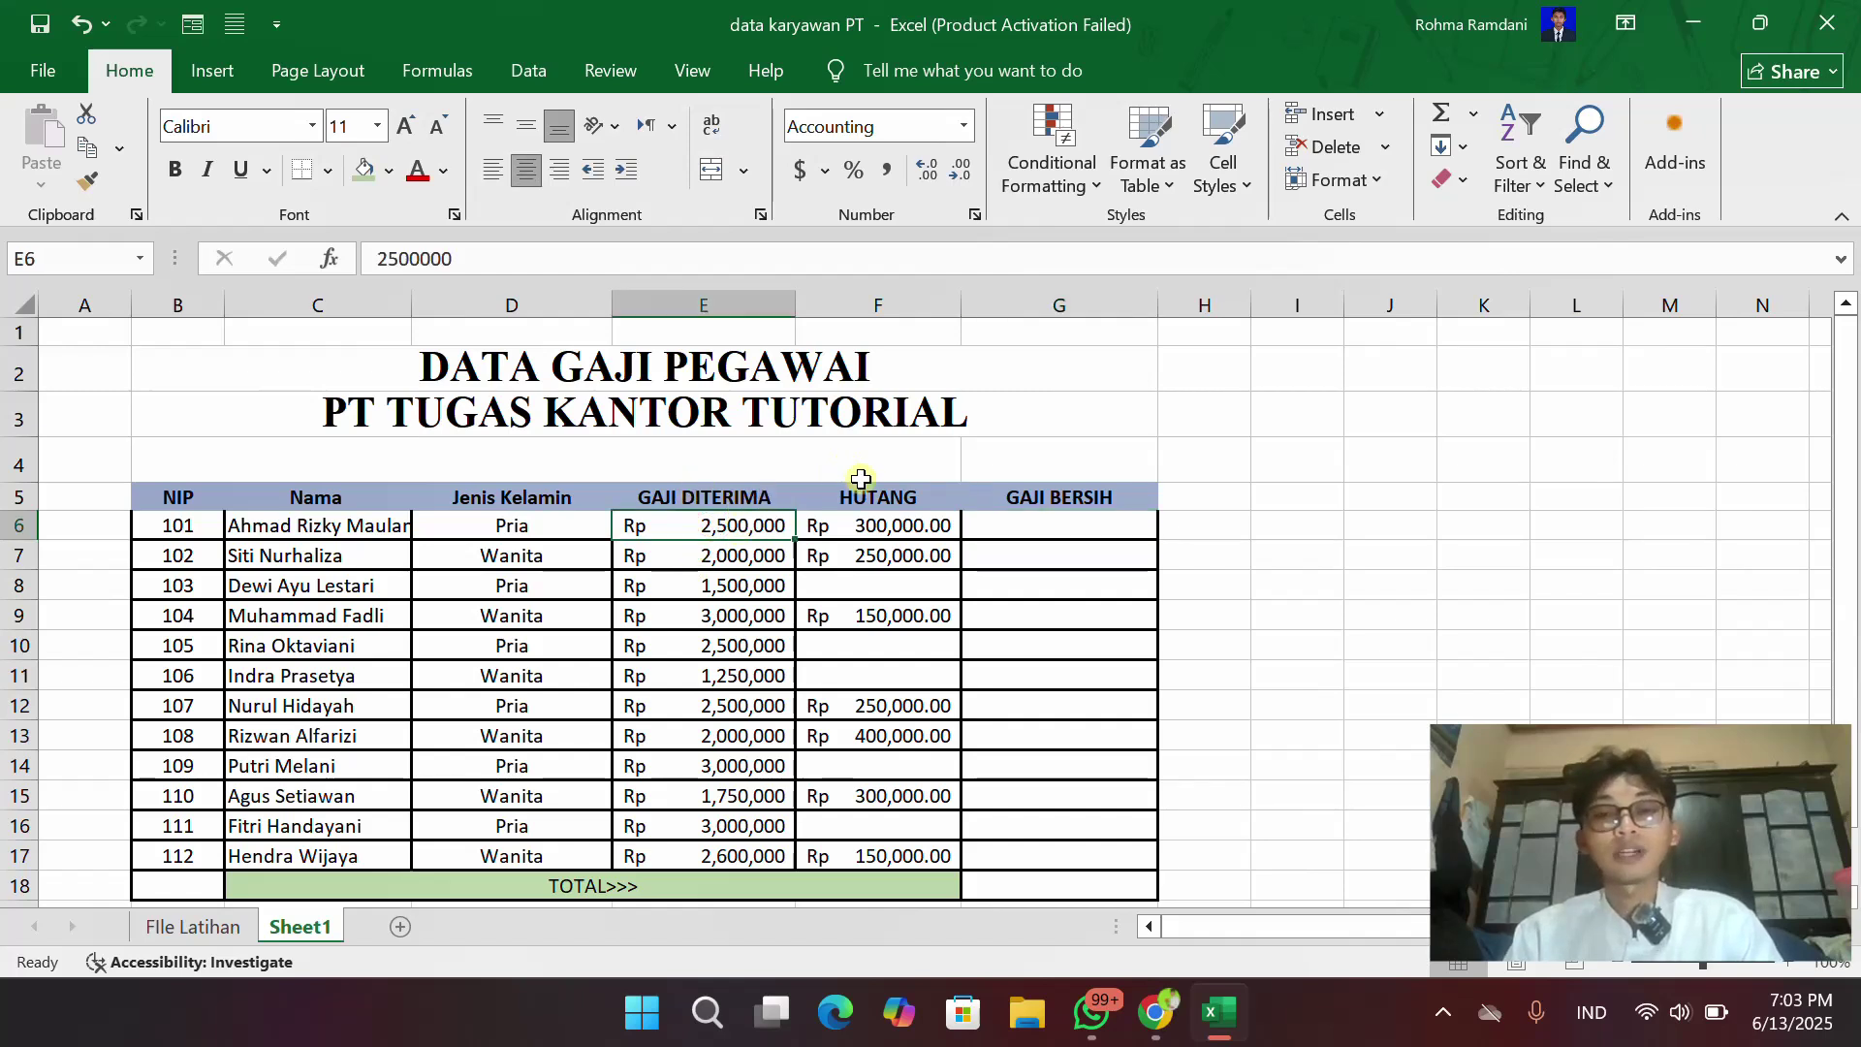
click(872, 528)
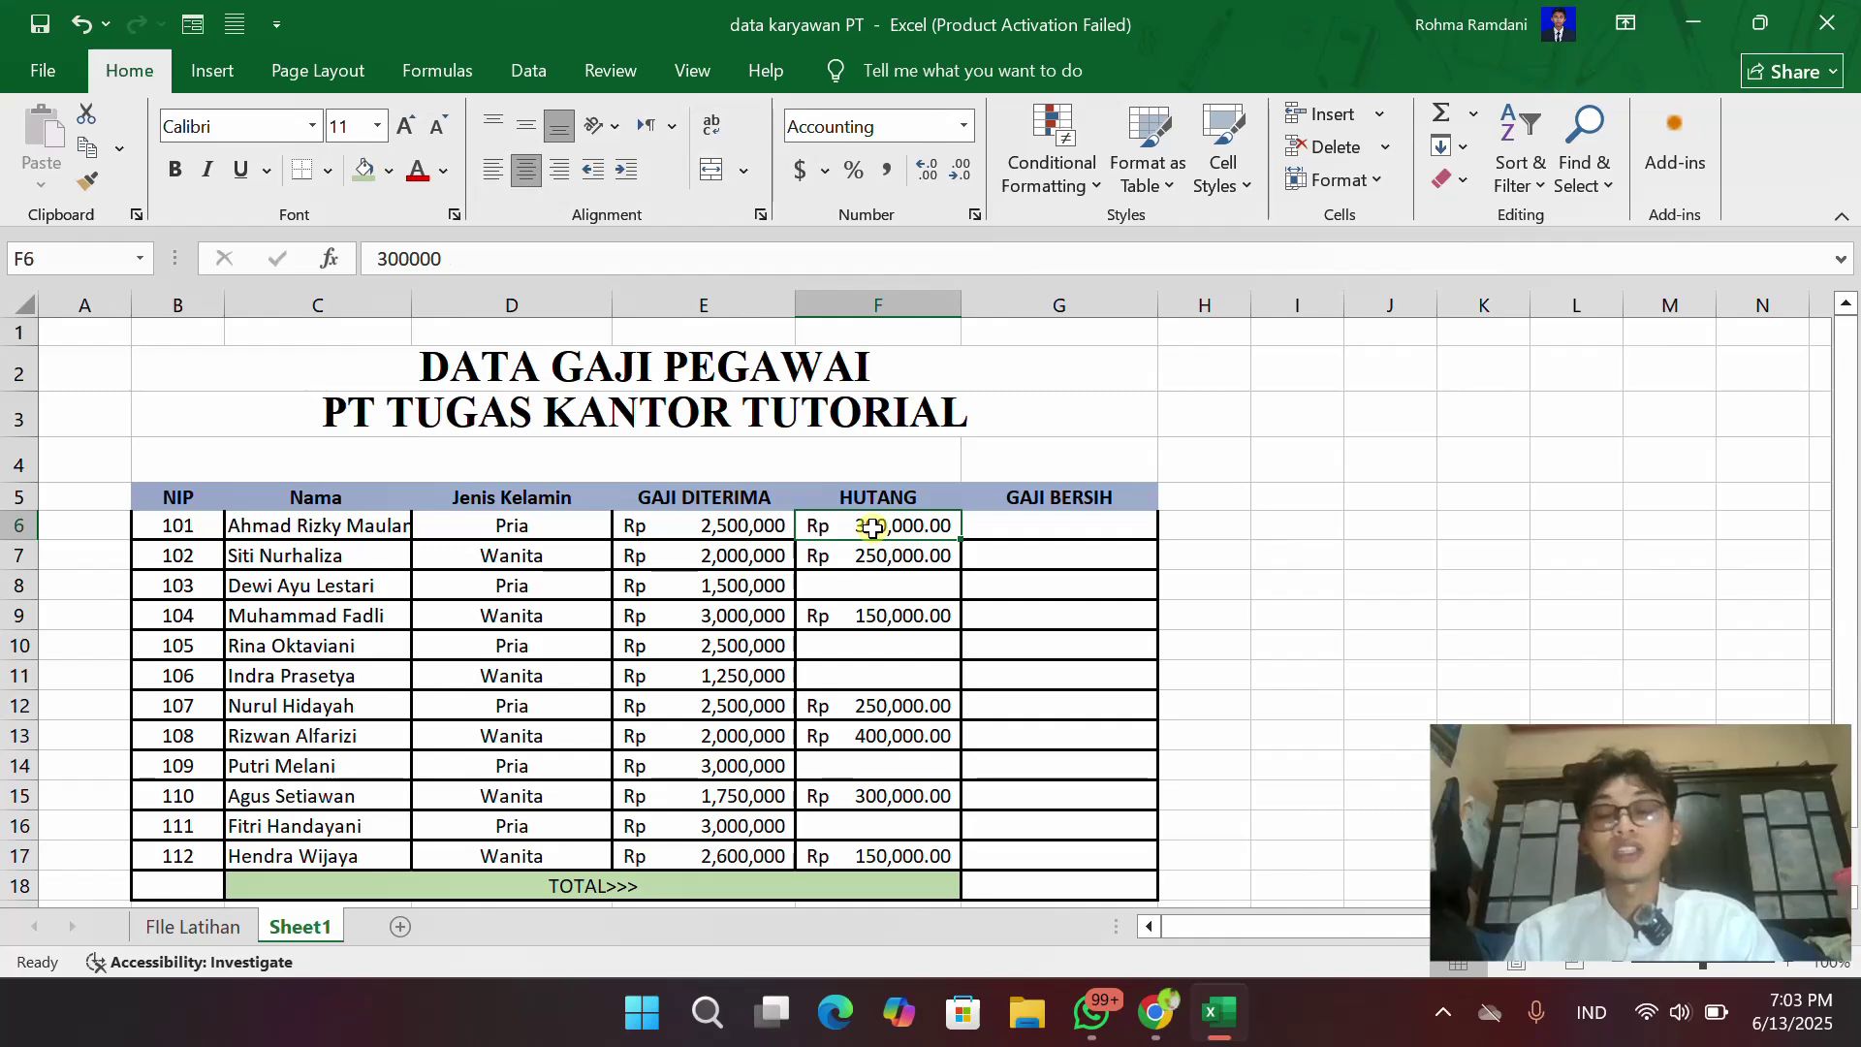
click(1011, 527)
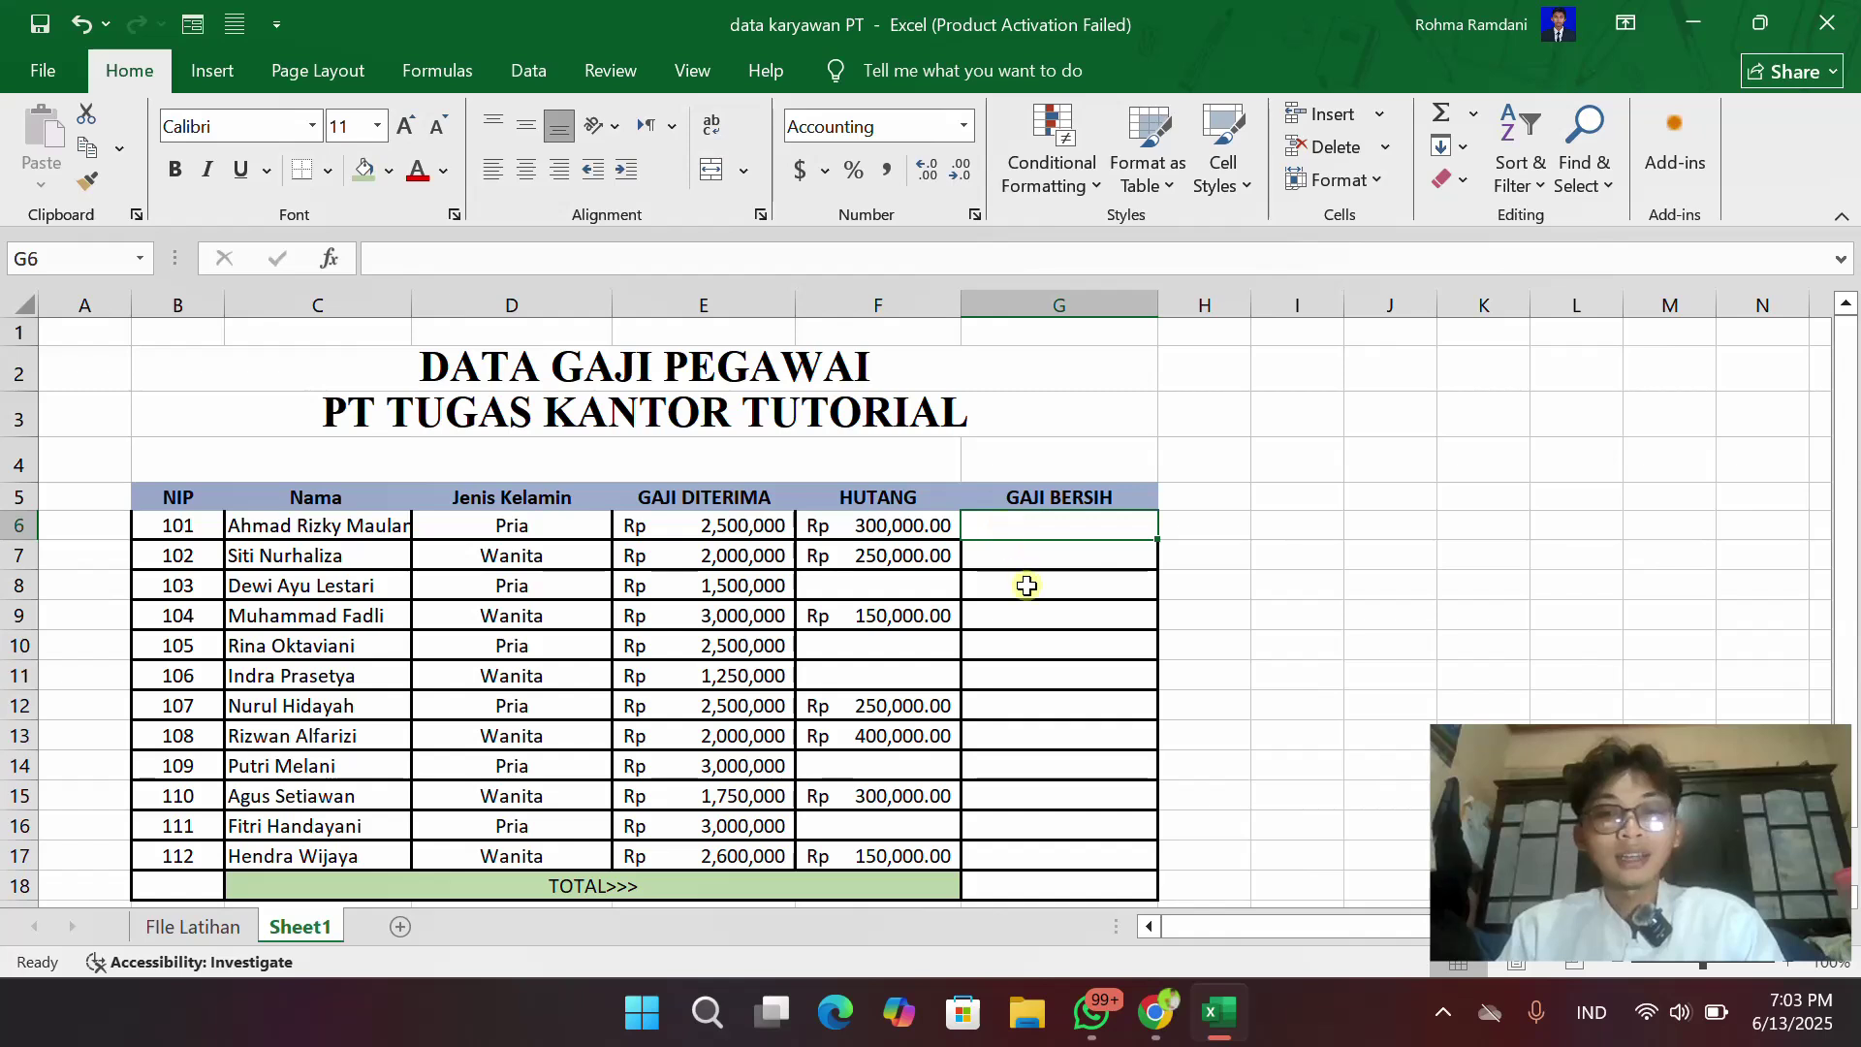
click(1030, 614)
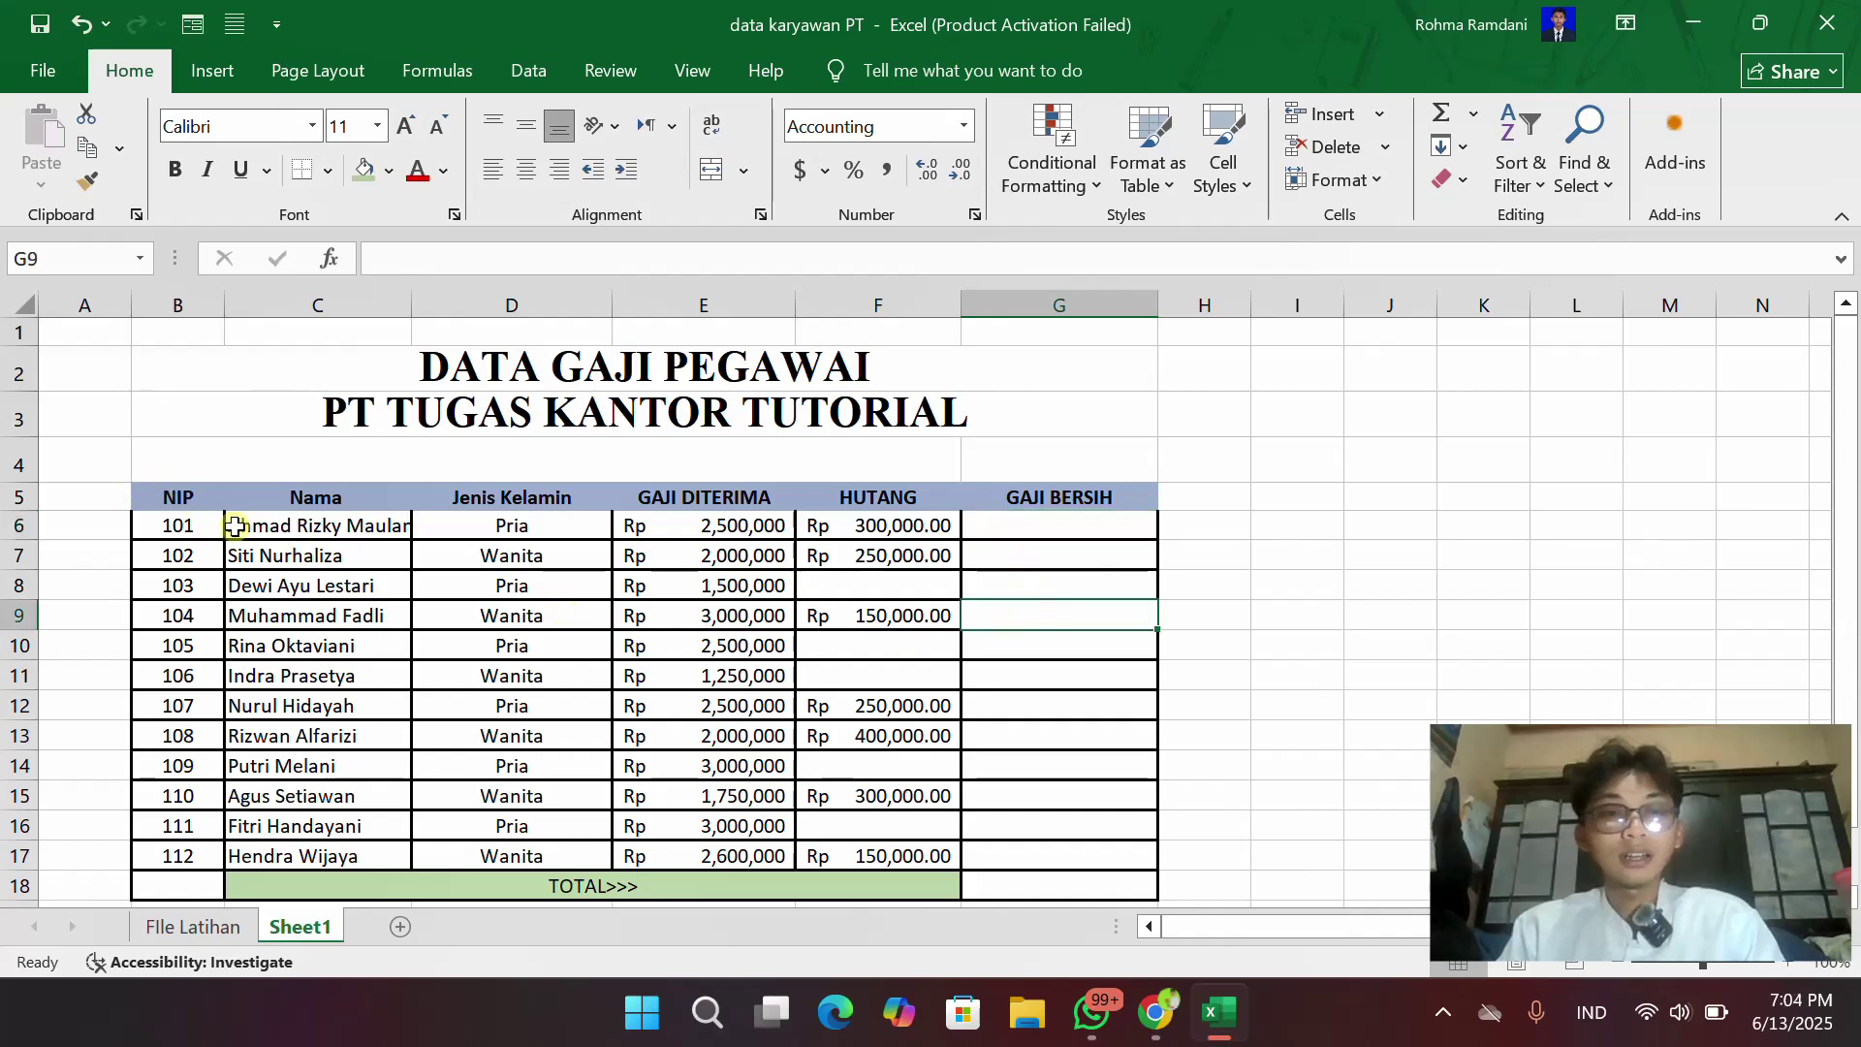
click(311, 529)
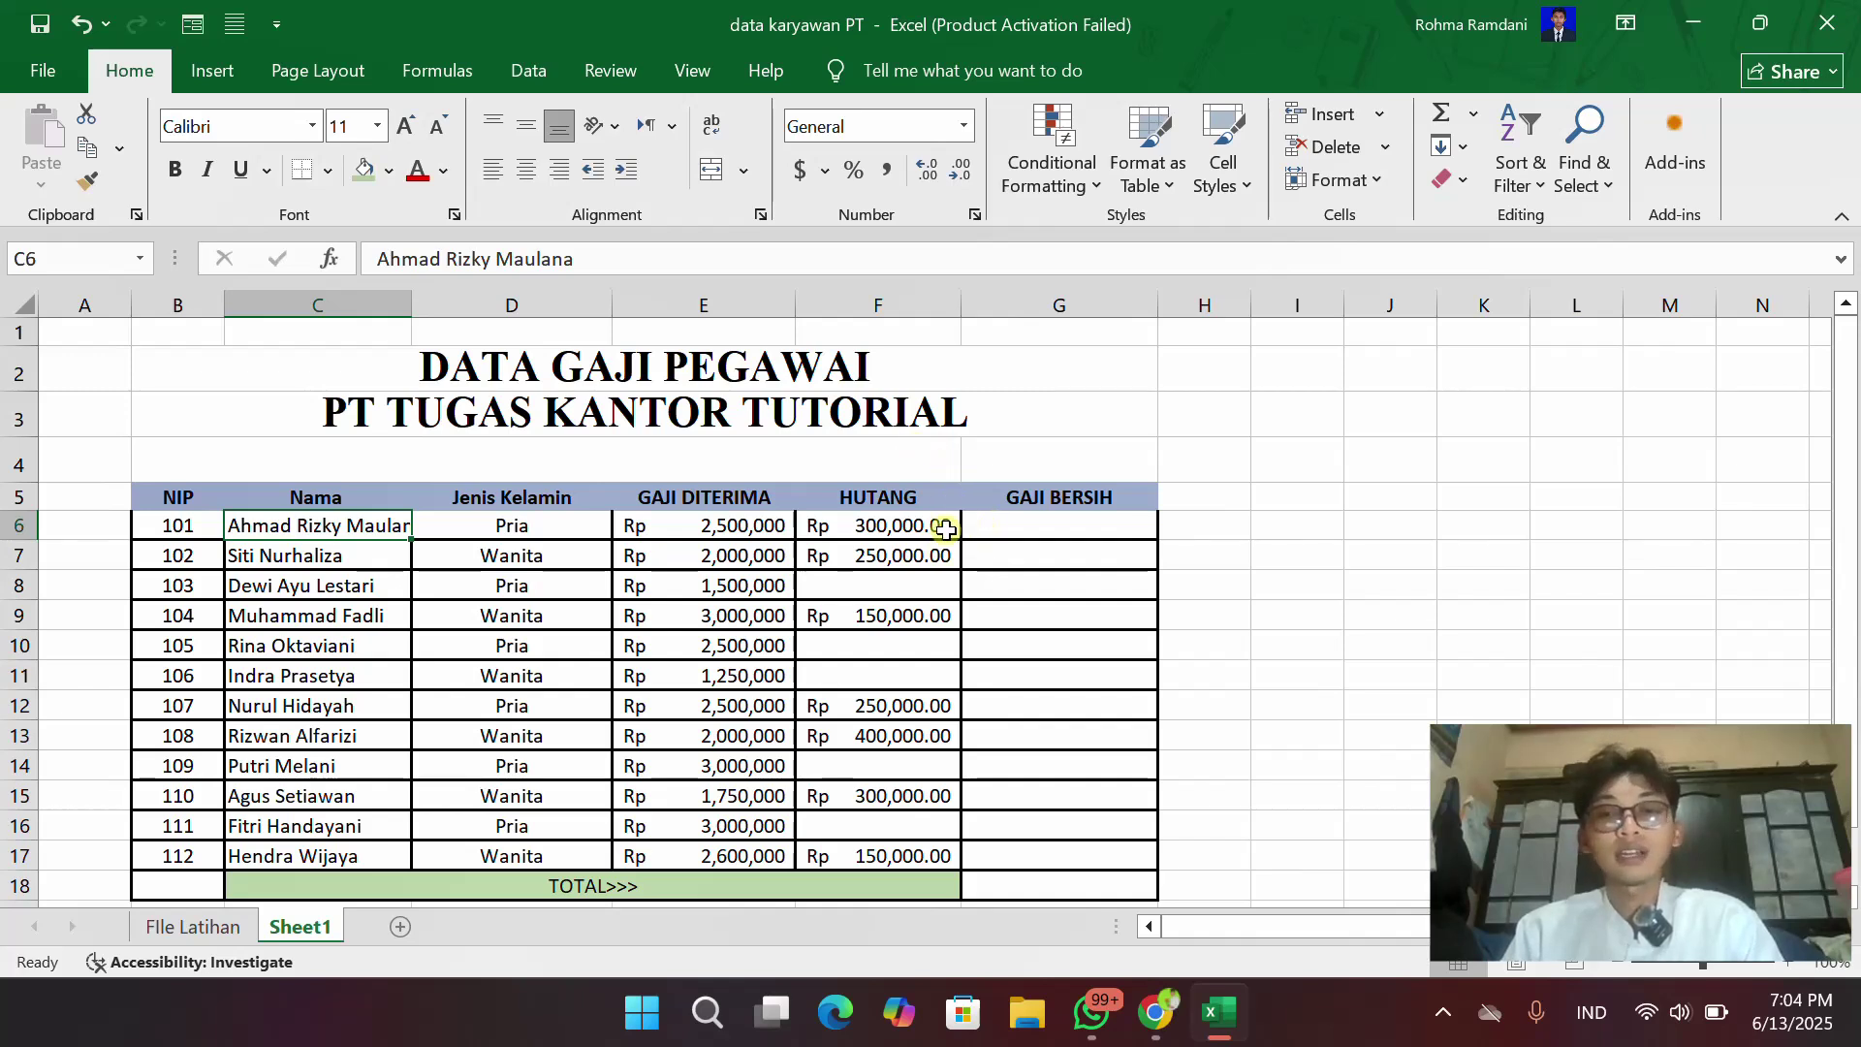
click(1027, 527)
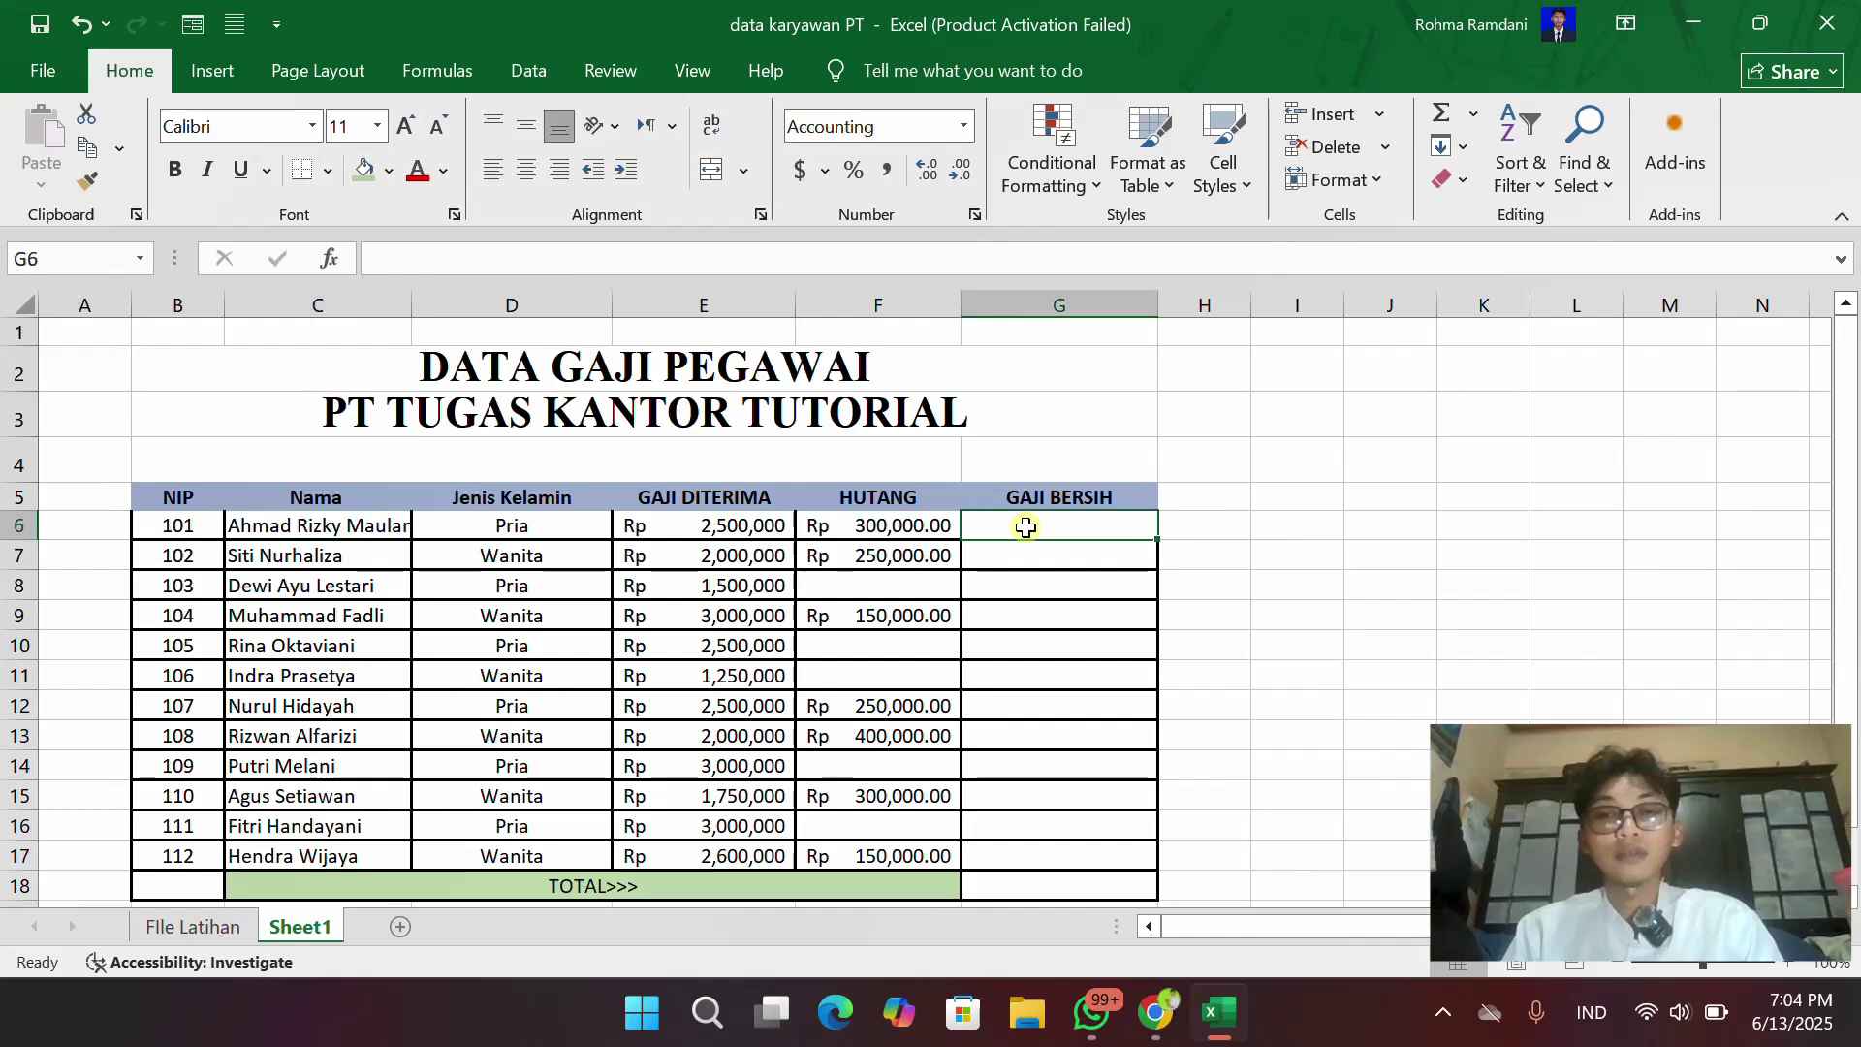
click(725, 530)
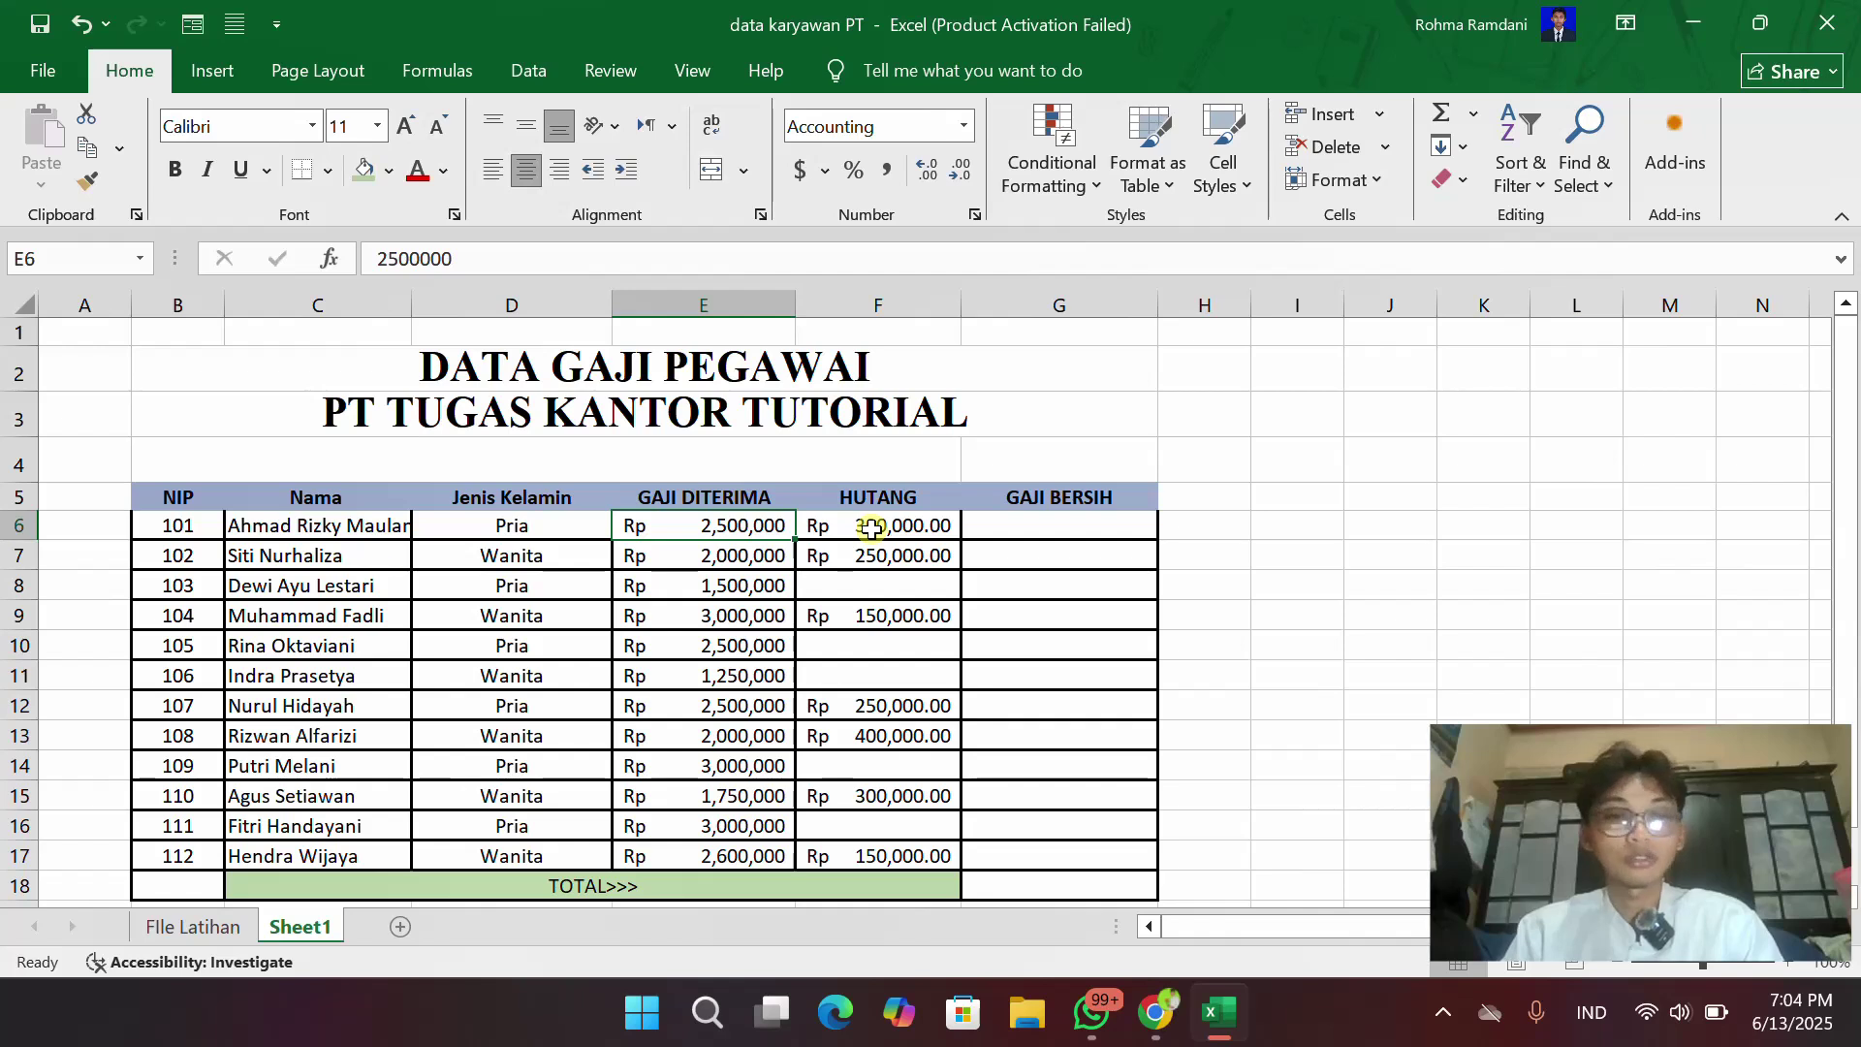
- Calculate the first employee's GAJI BERSIH in G6 with the formula =E6-F6
click(1028, 531)
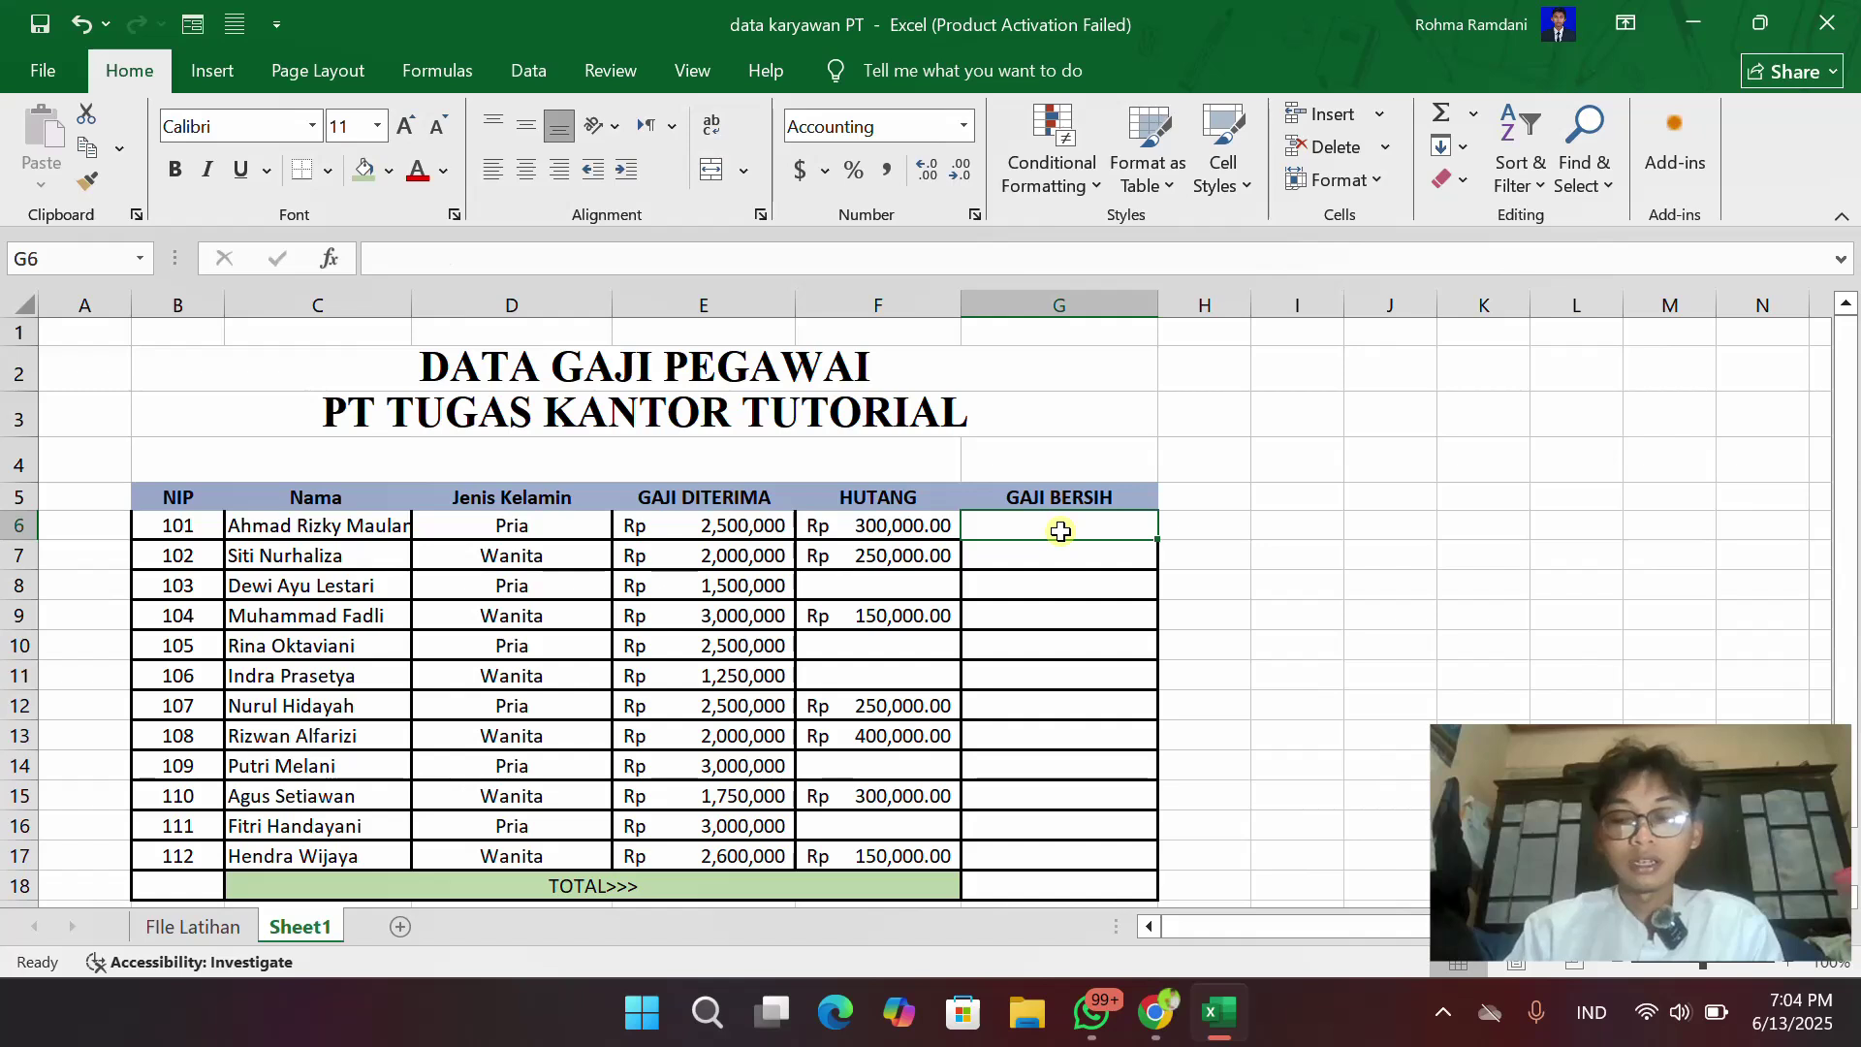
text(=)
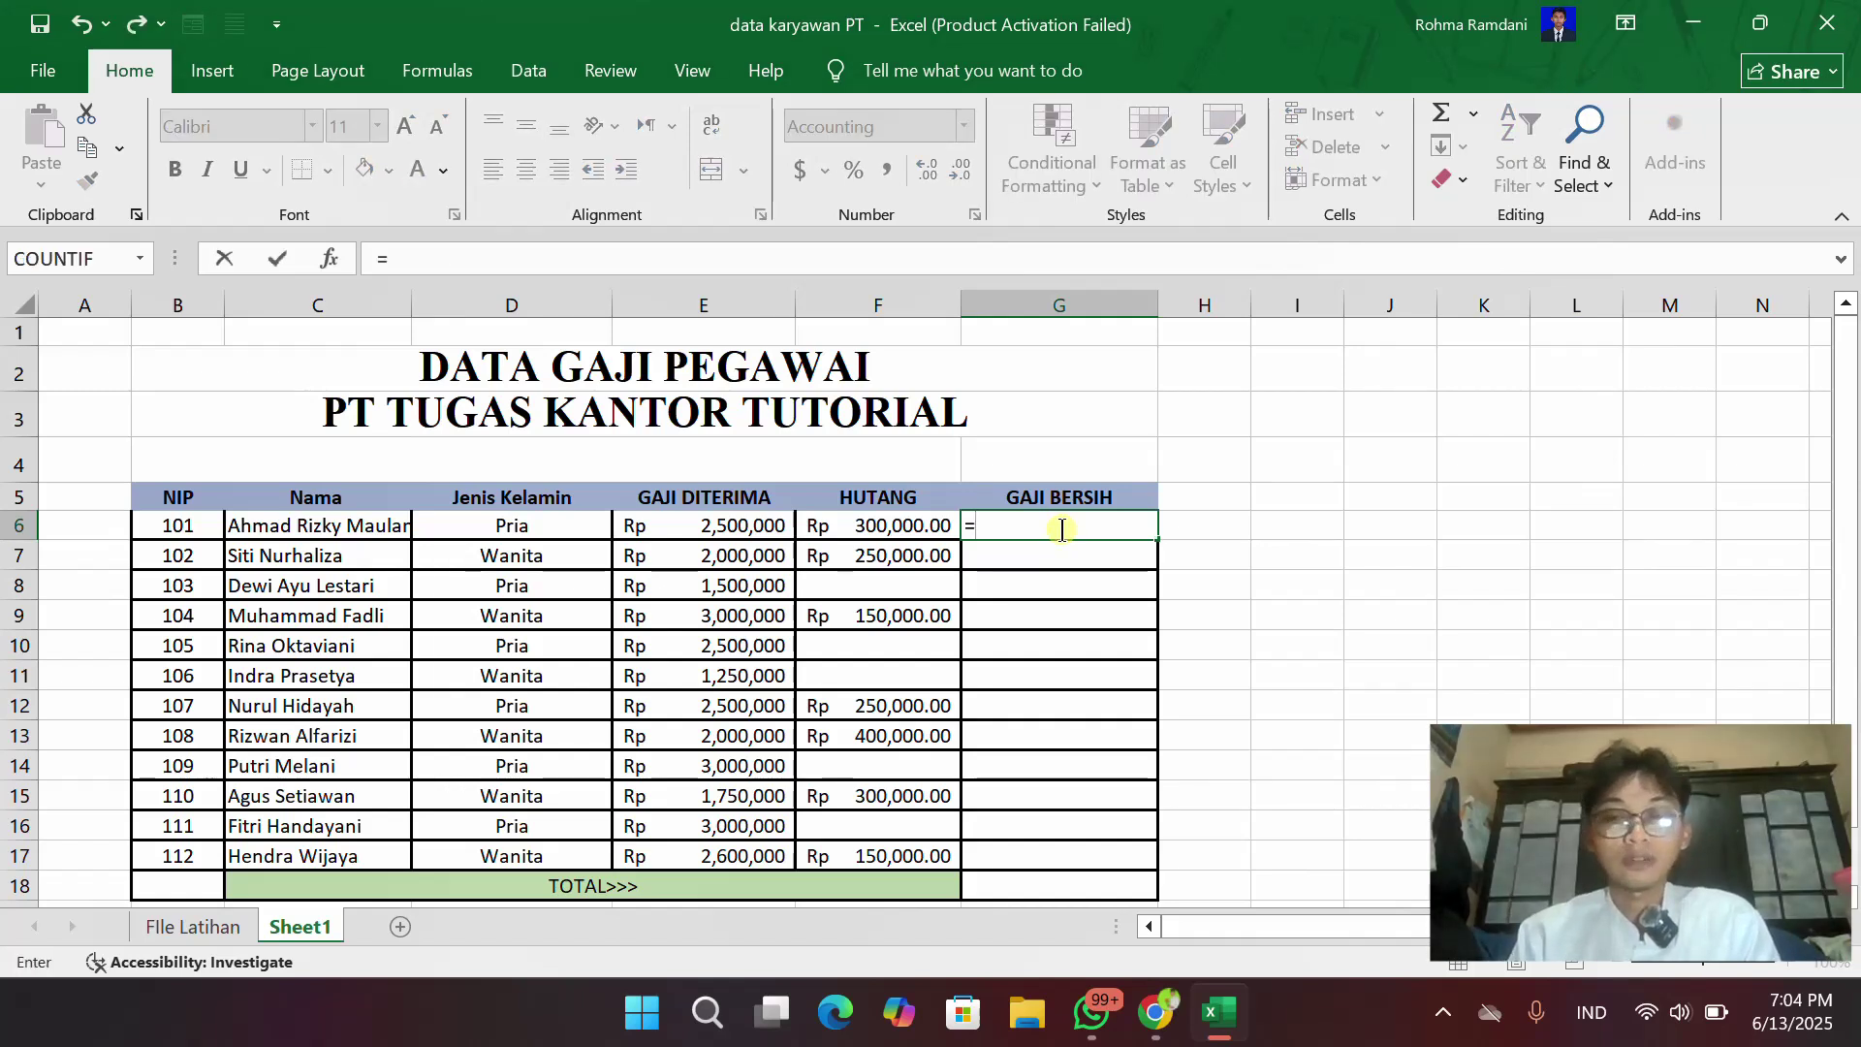
click(730, 526)
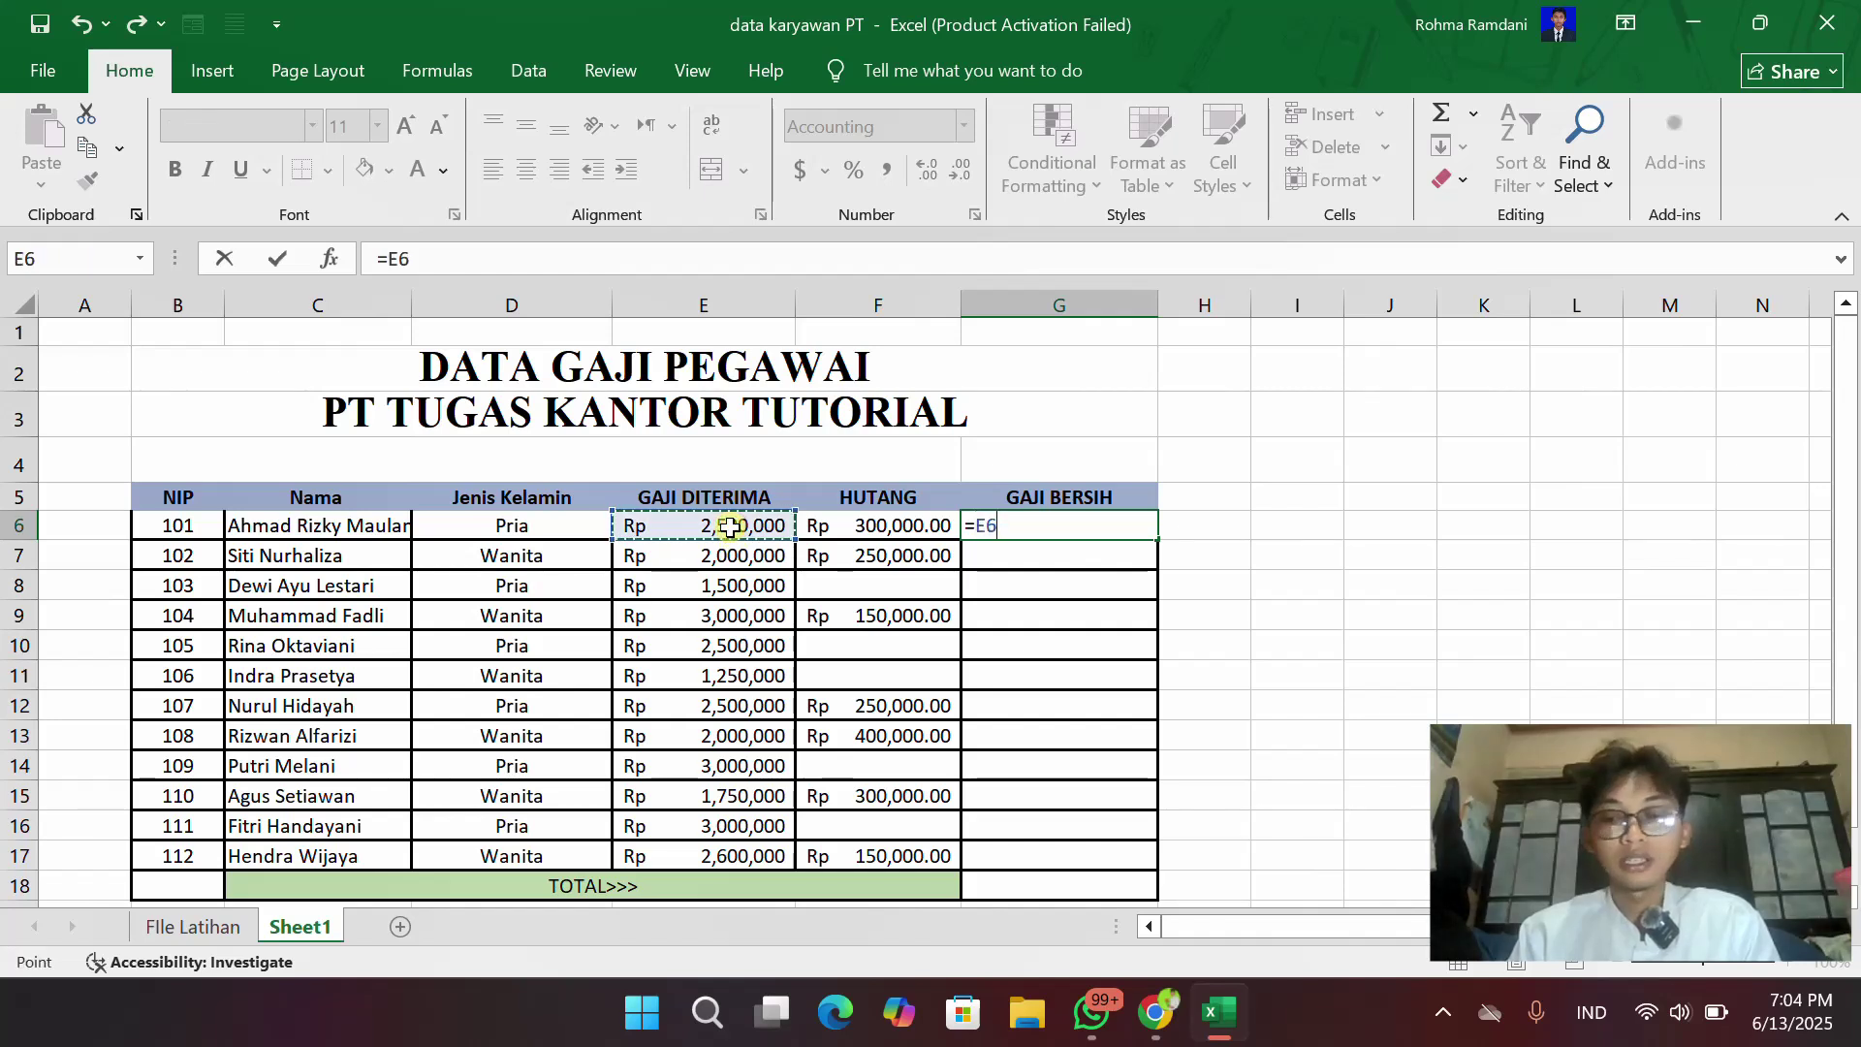
text(-)
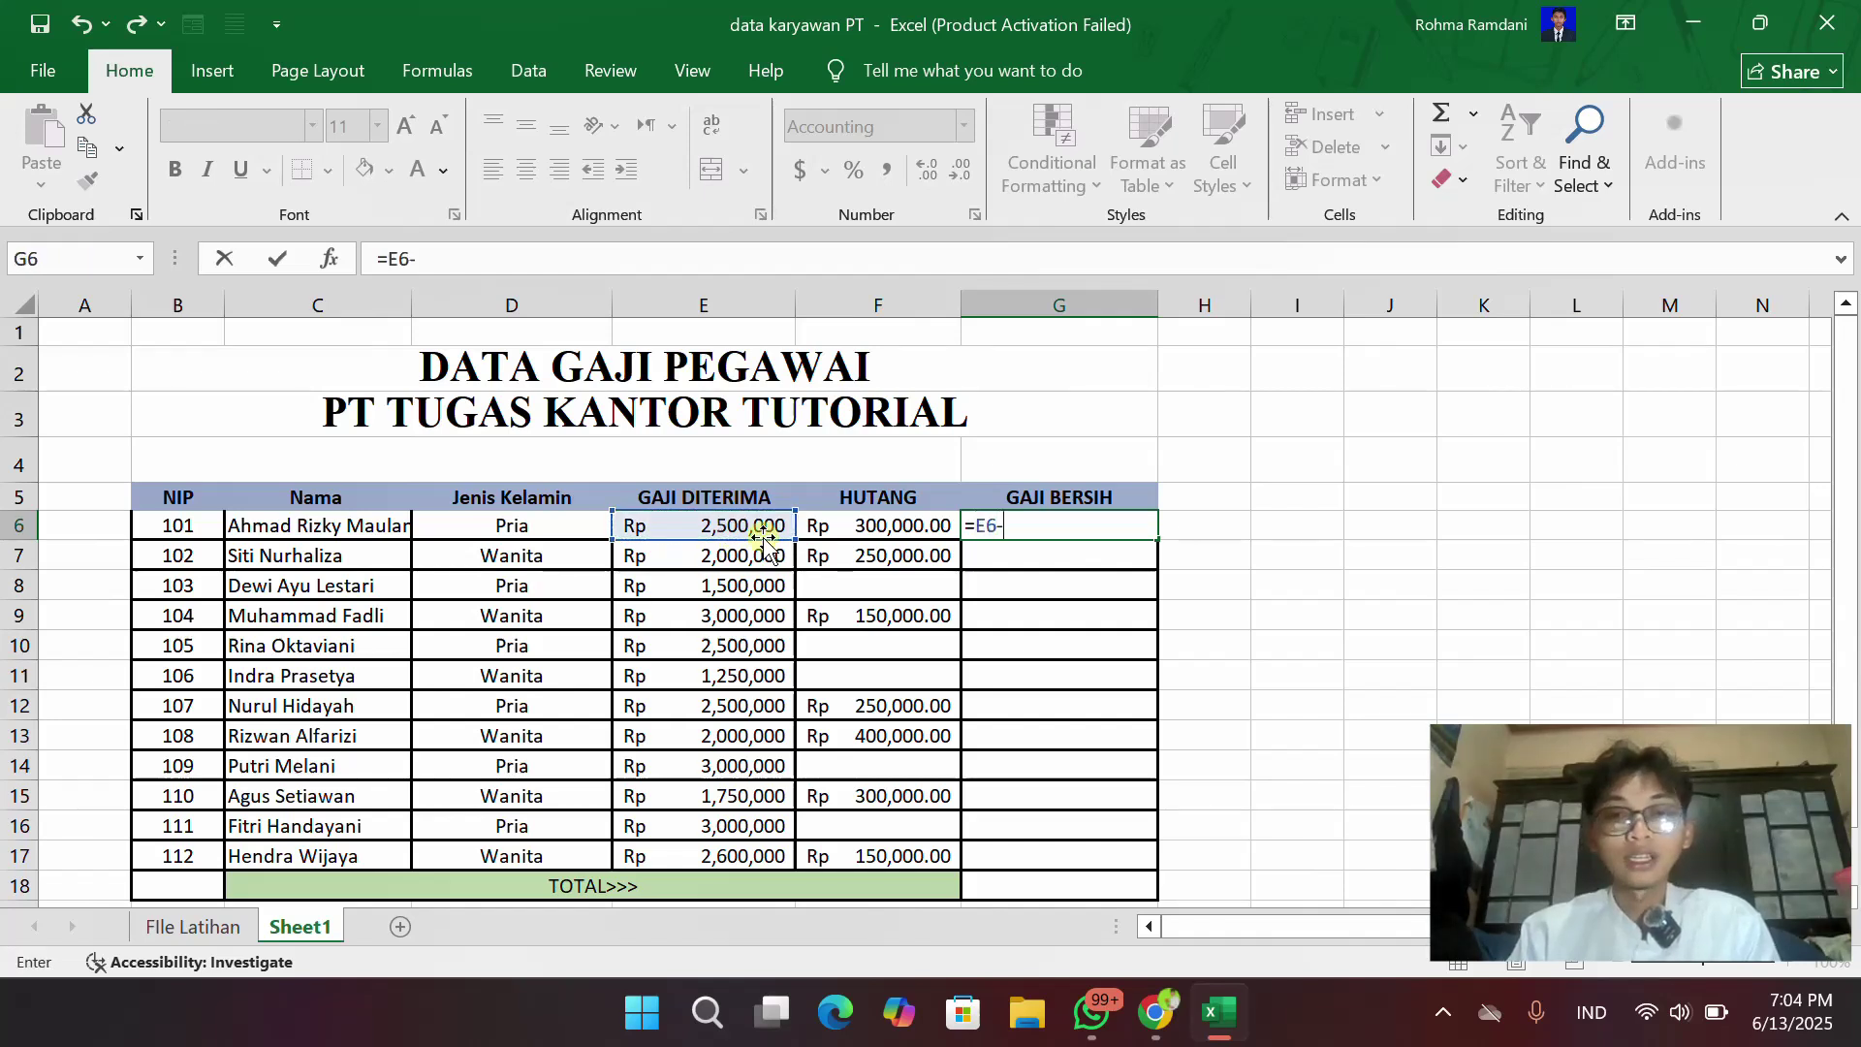
click(847, 526)
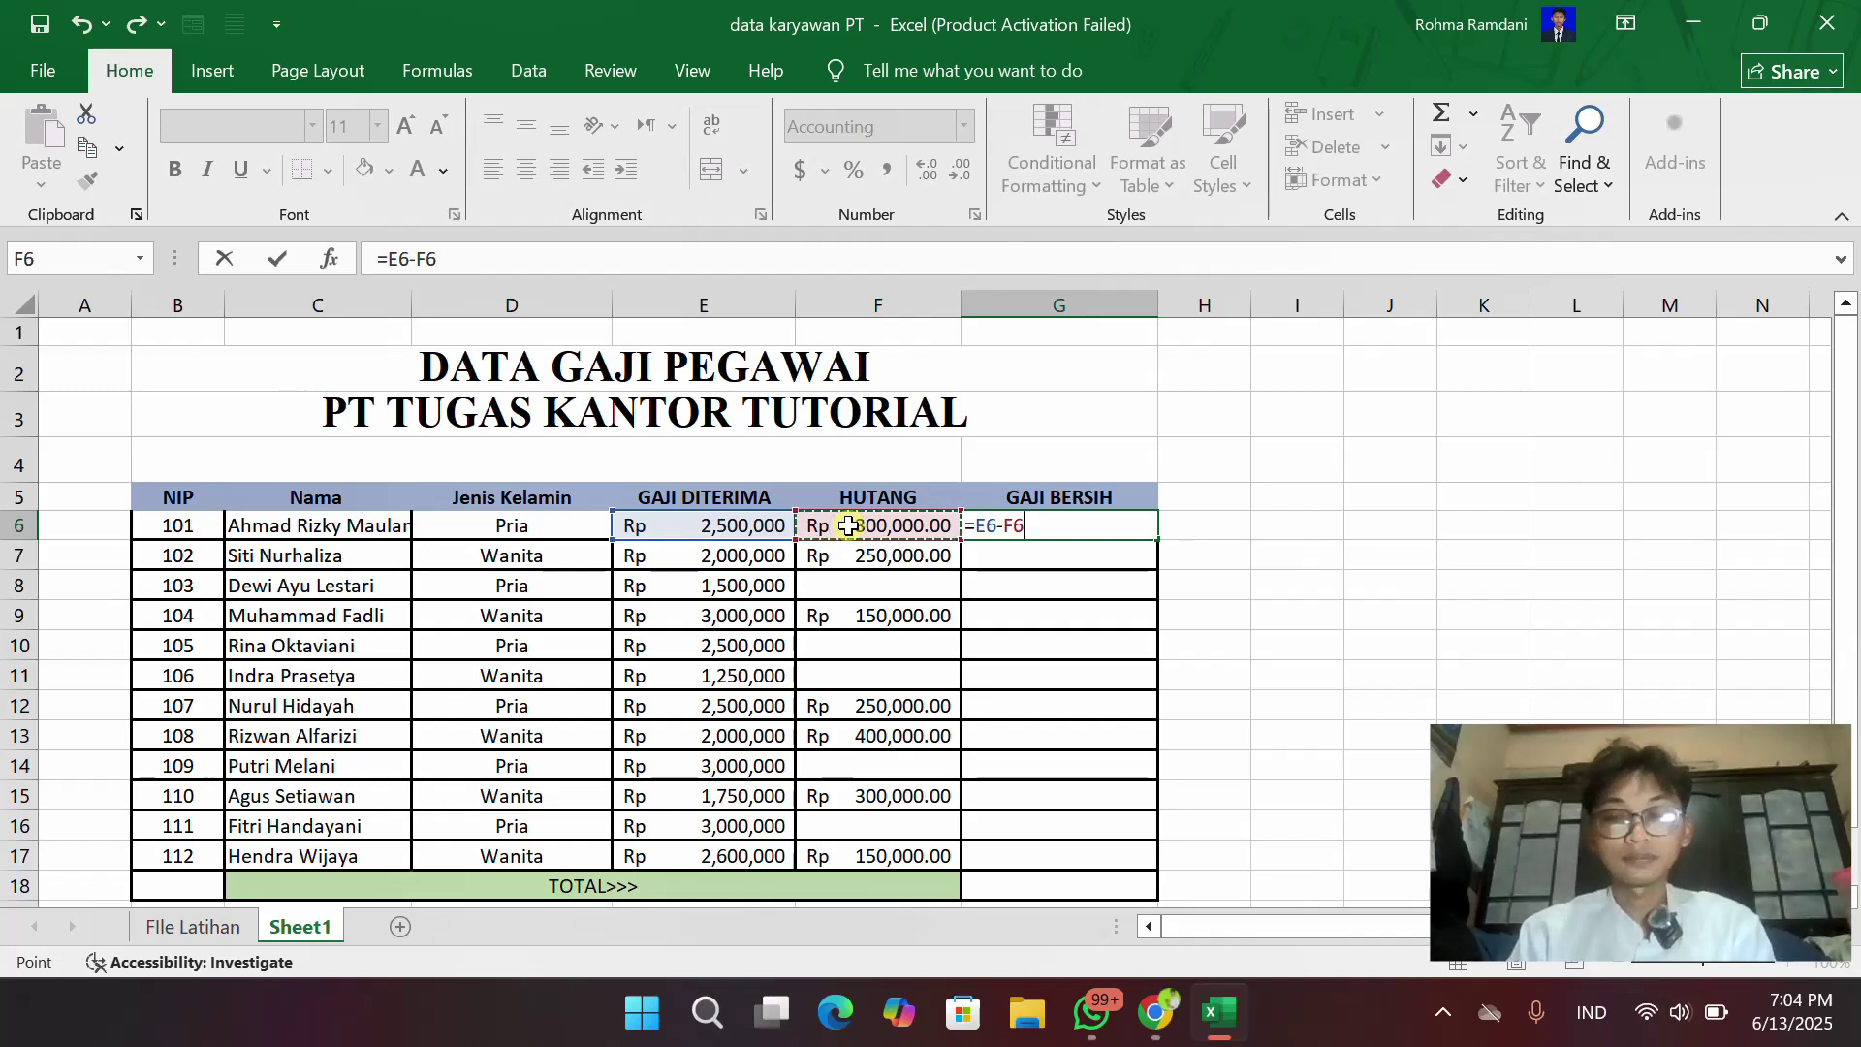
key(Return)
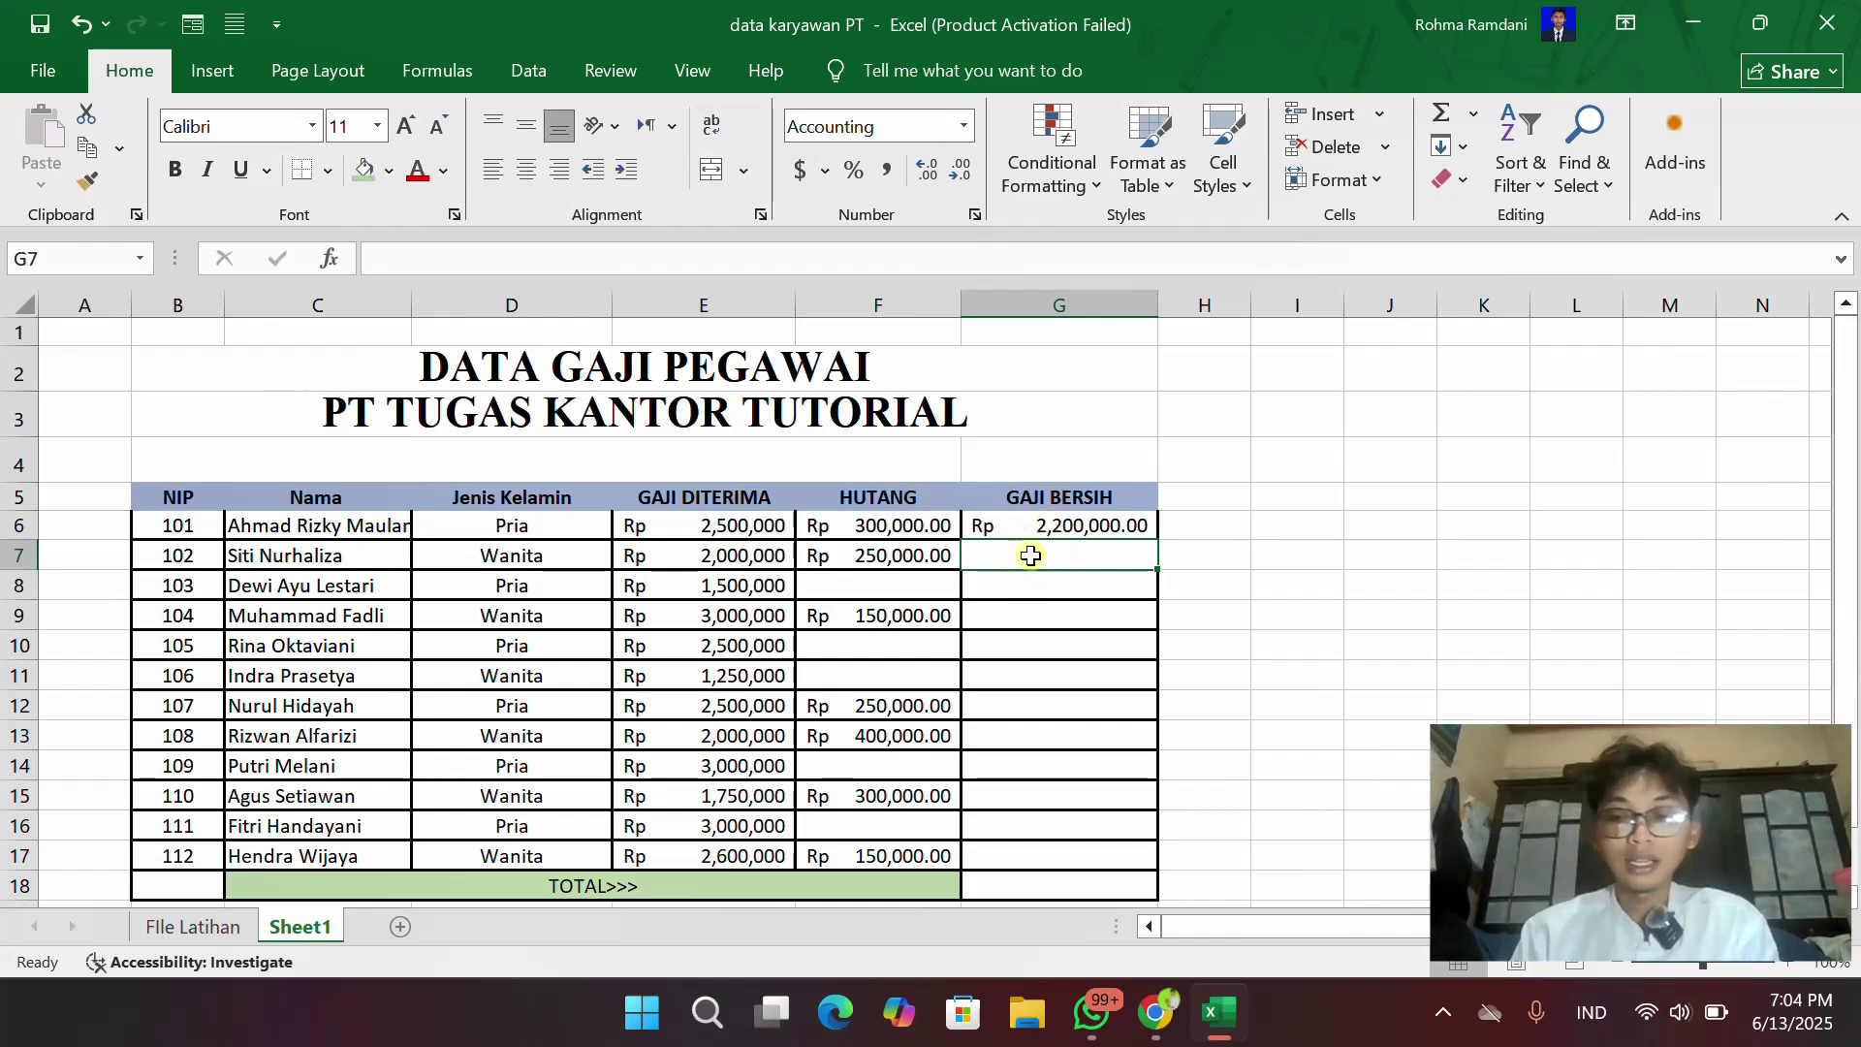
- Calculate the second employee's GAJI BERSIH in G7 with the formula =E7-F7
text(=)
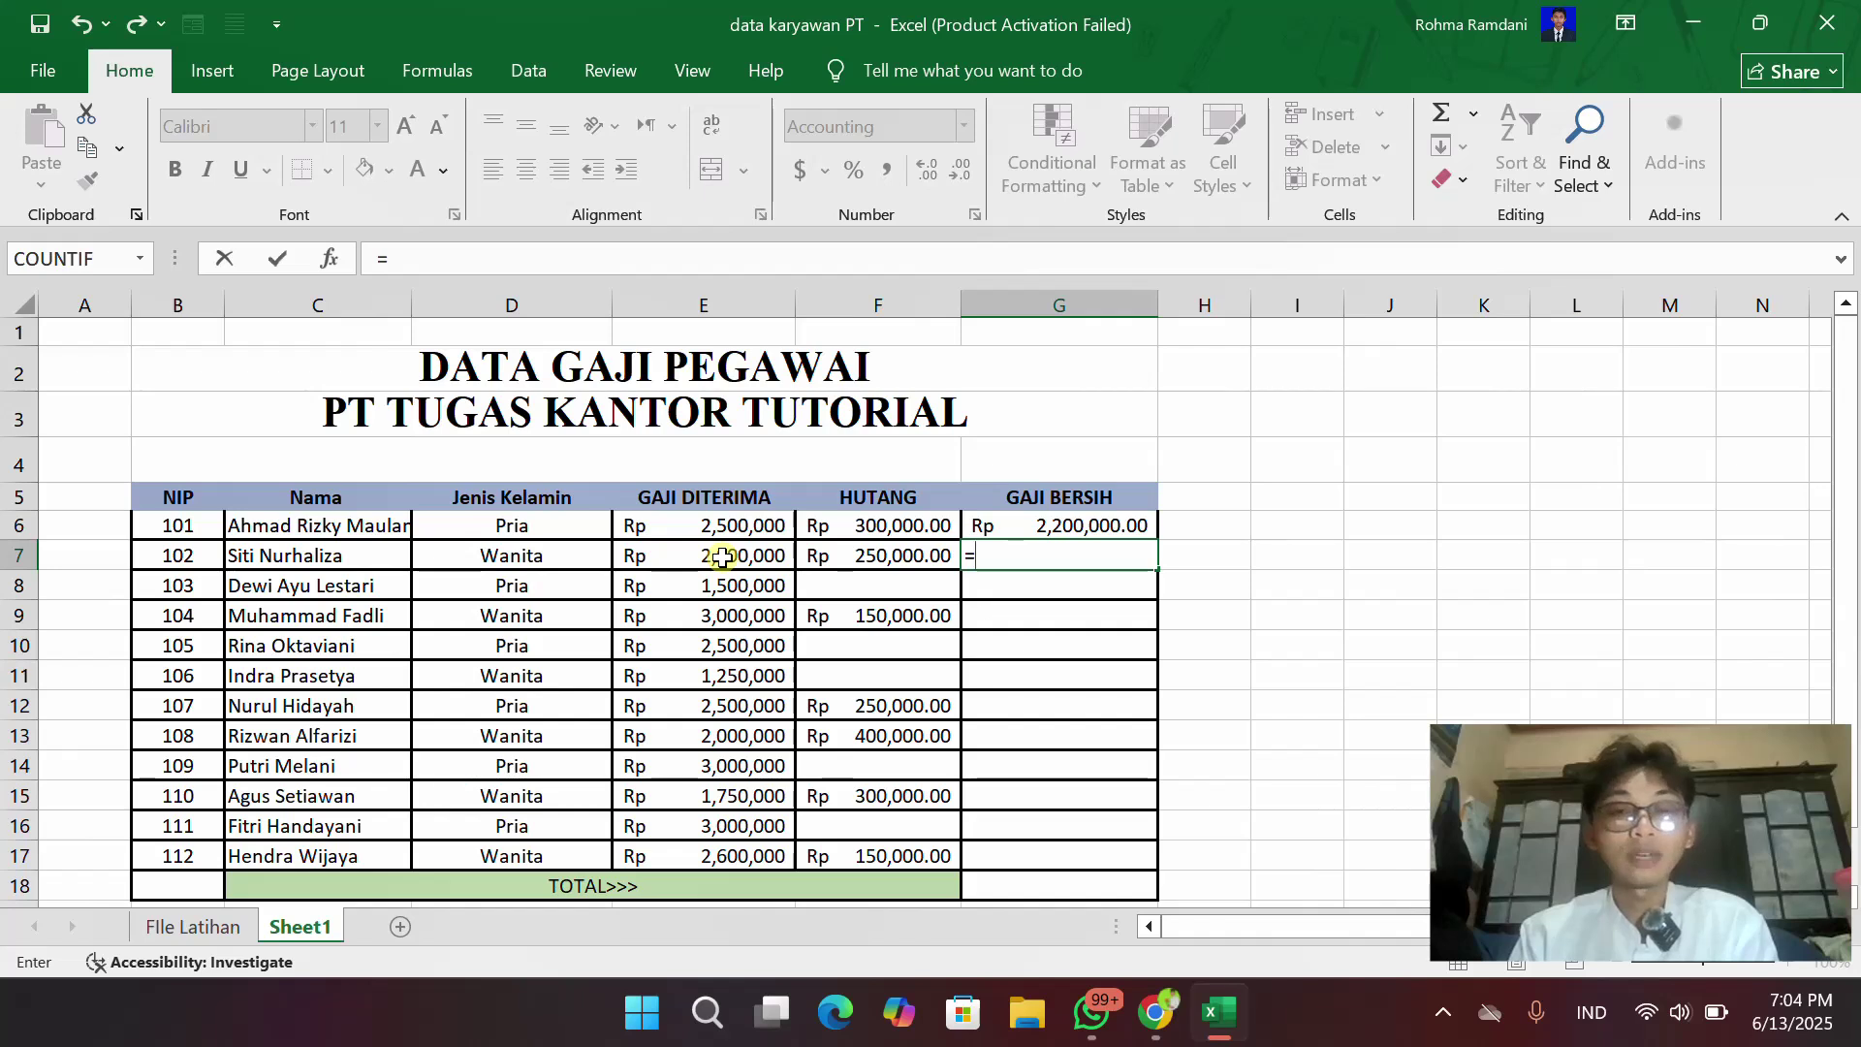
click(722, 556)
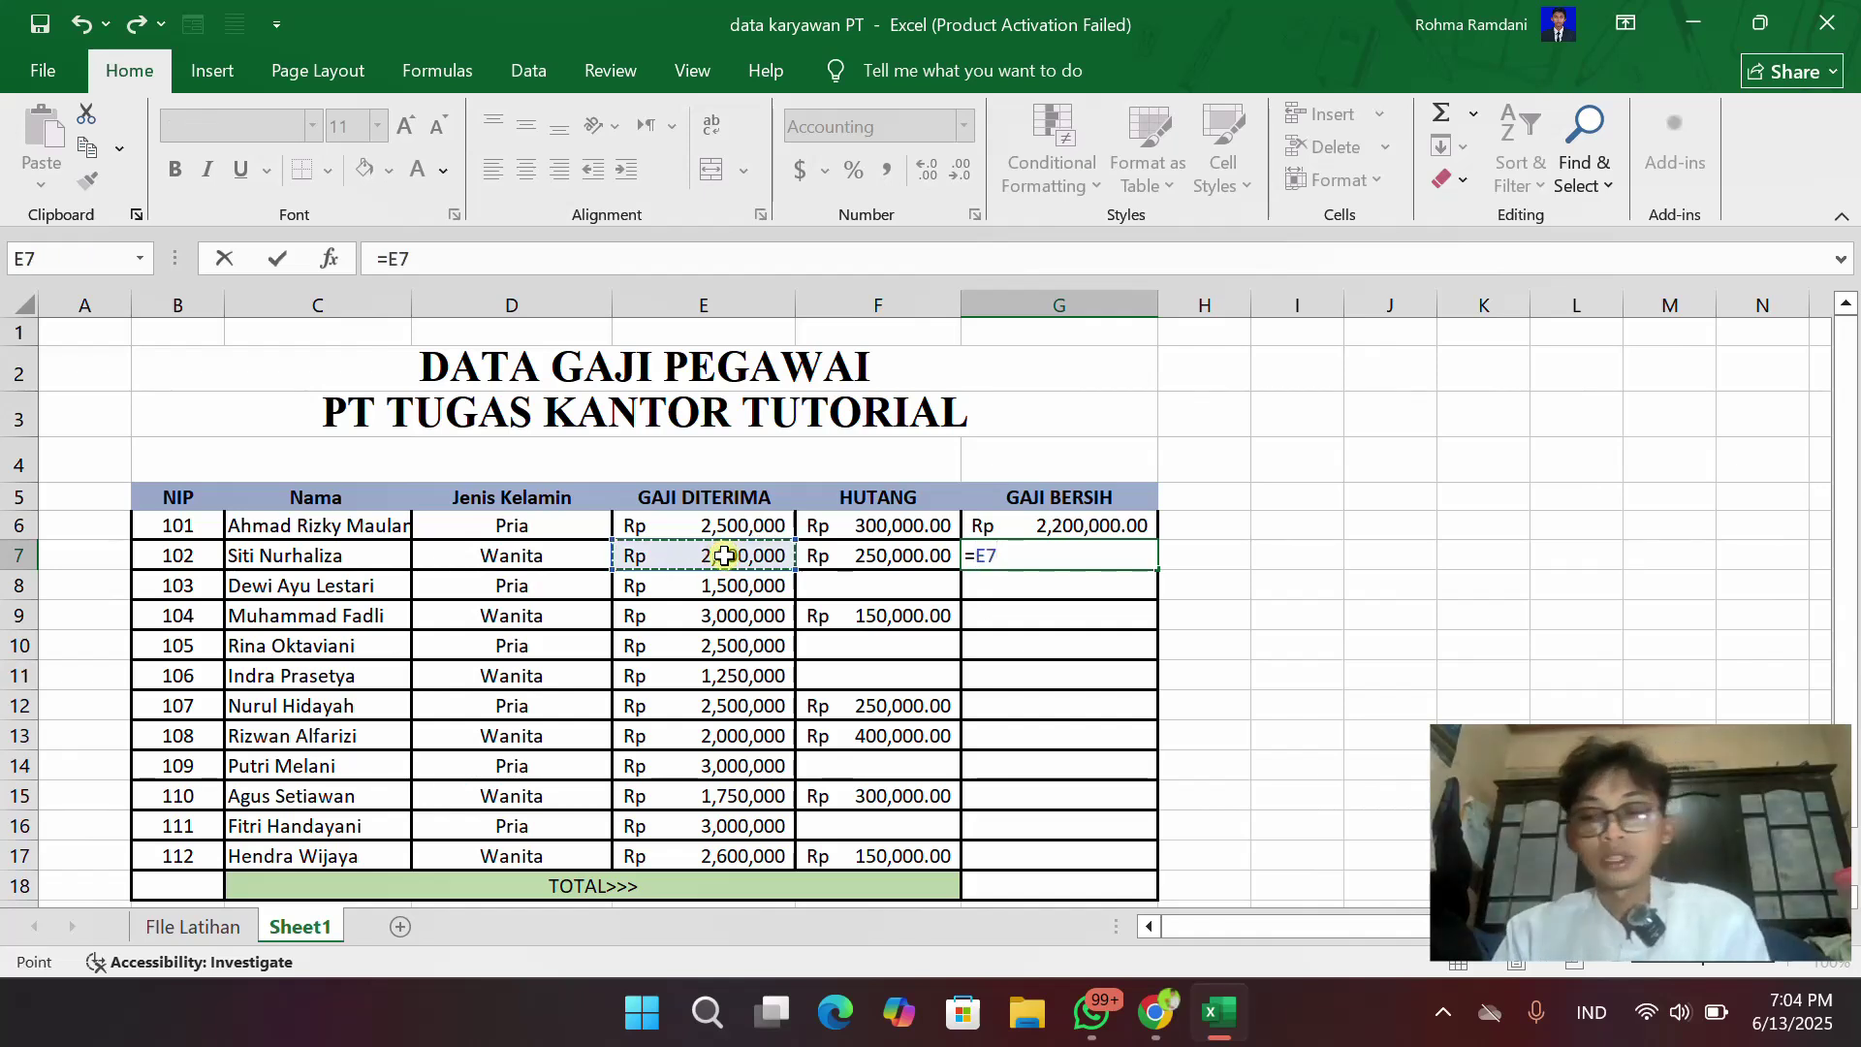
text(-)
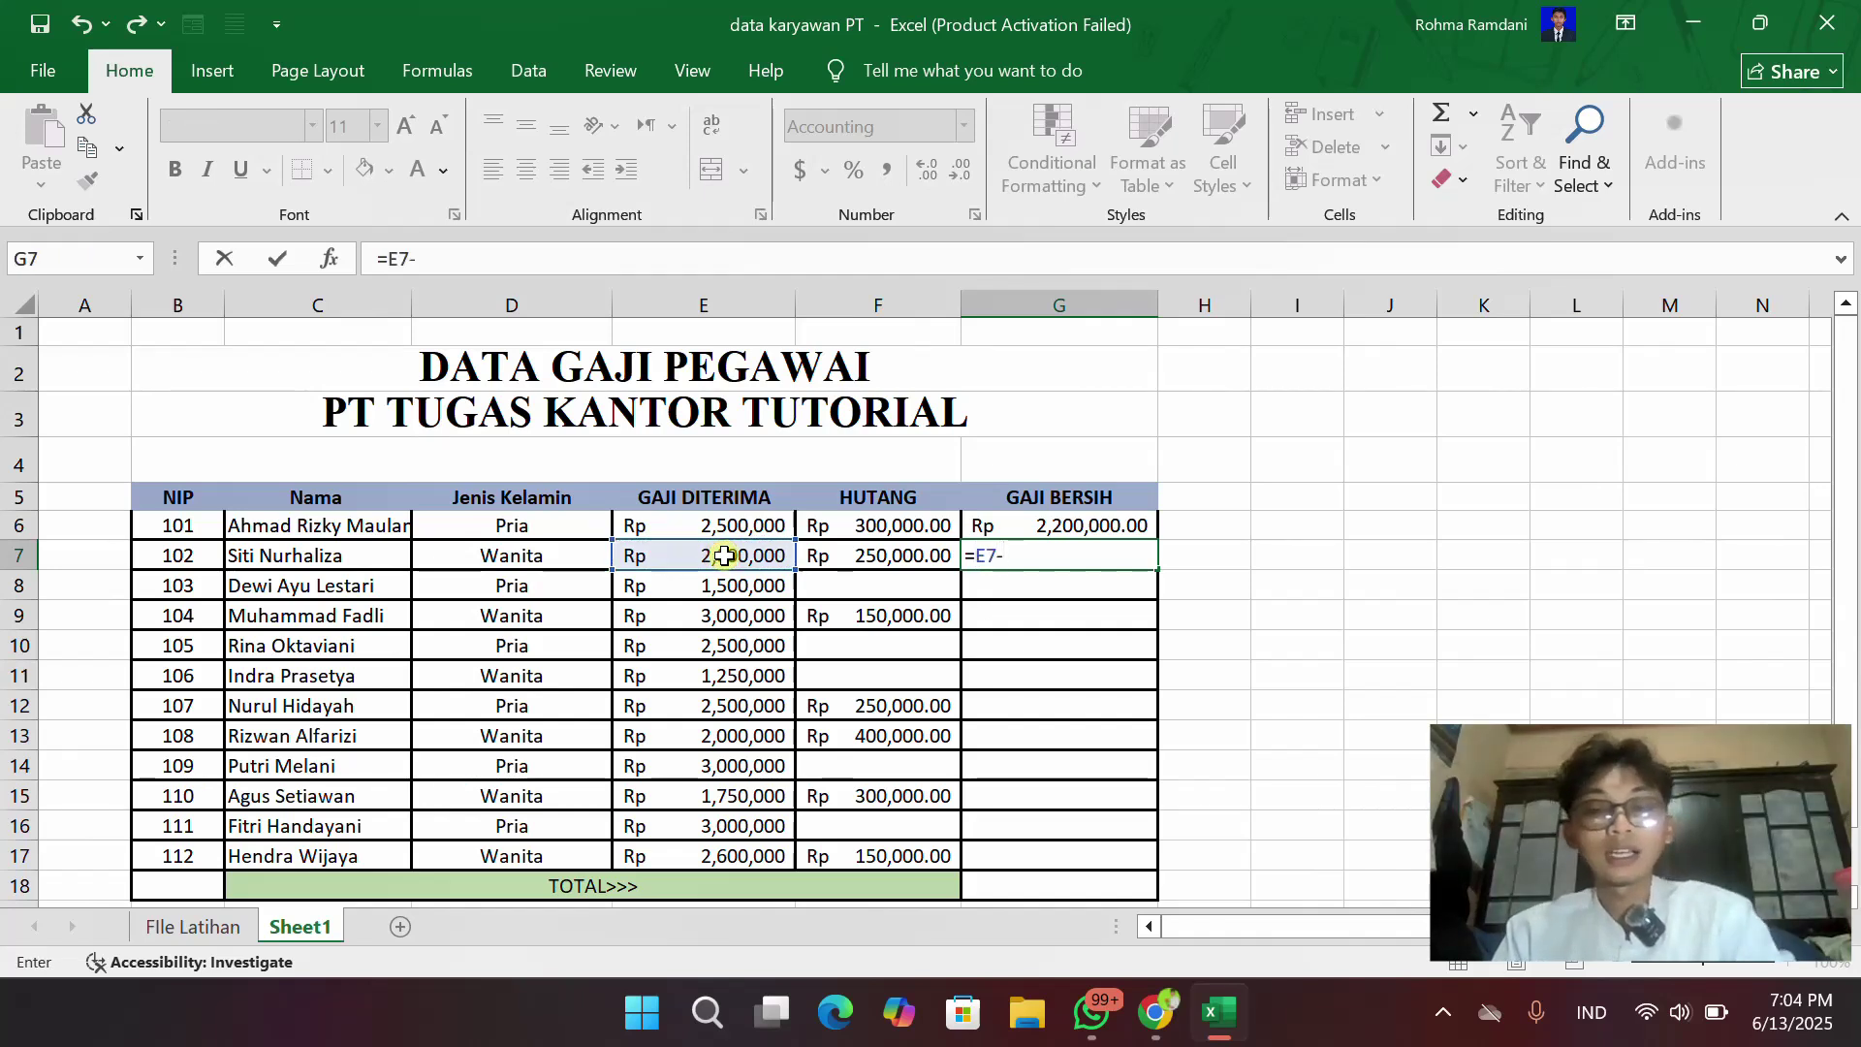
click(854, 559)
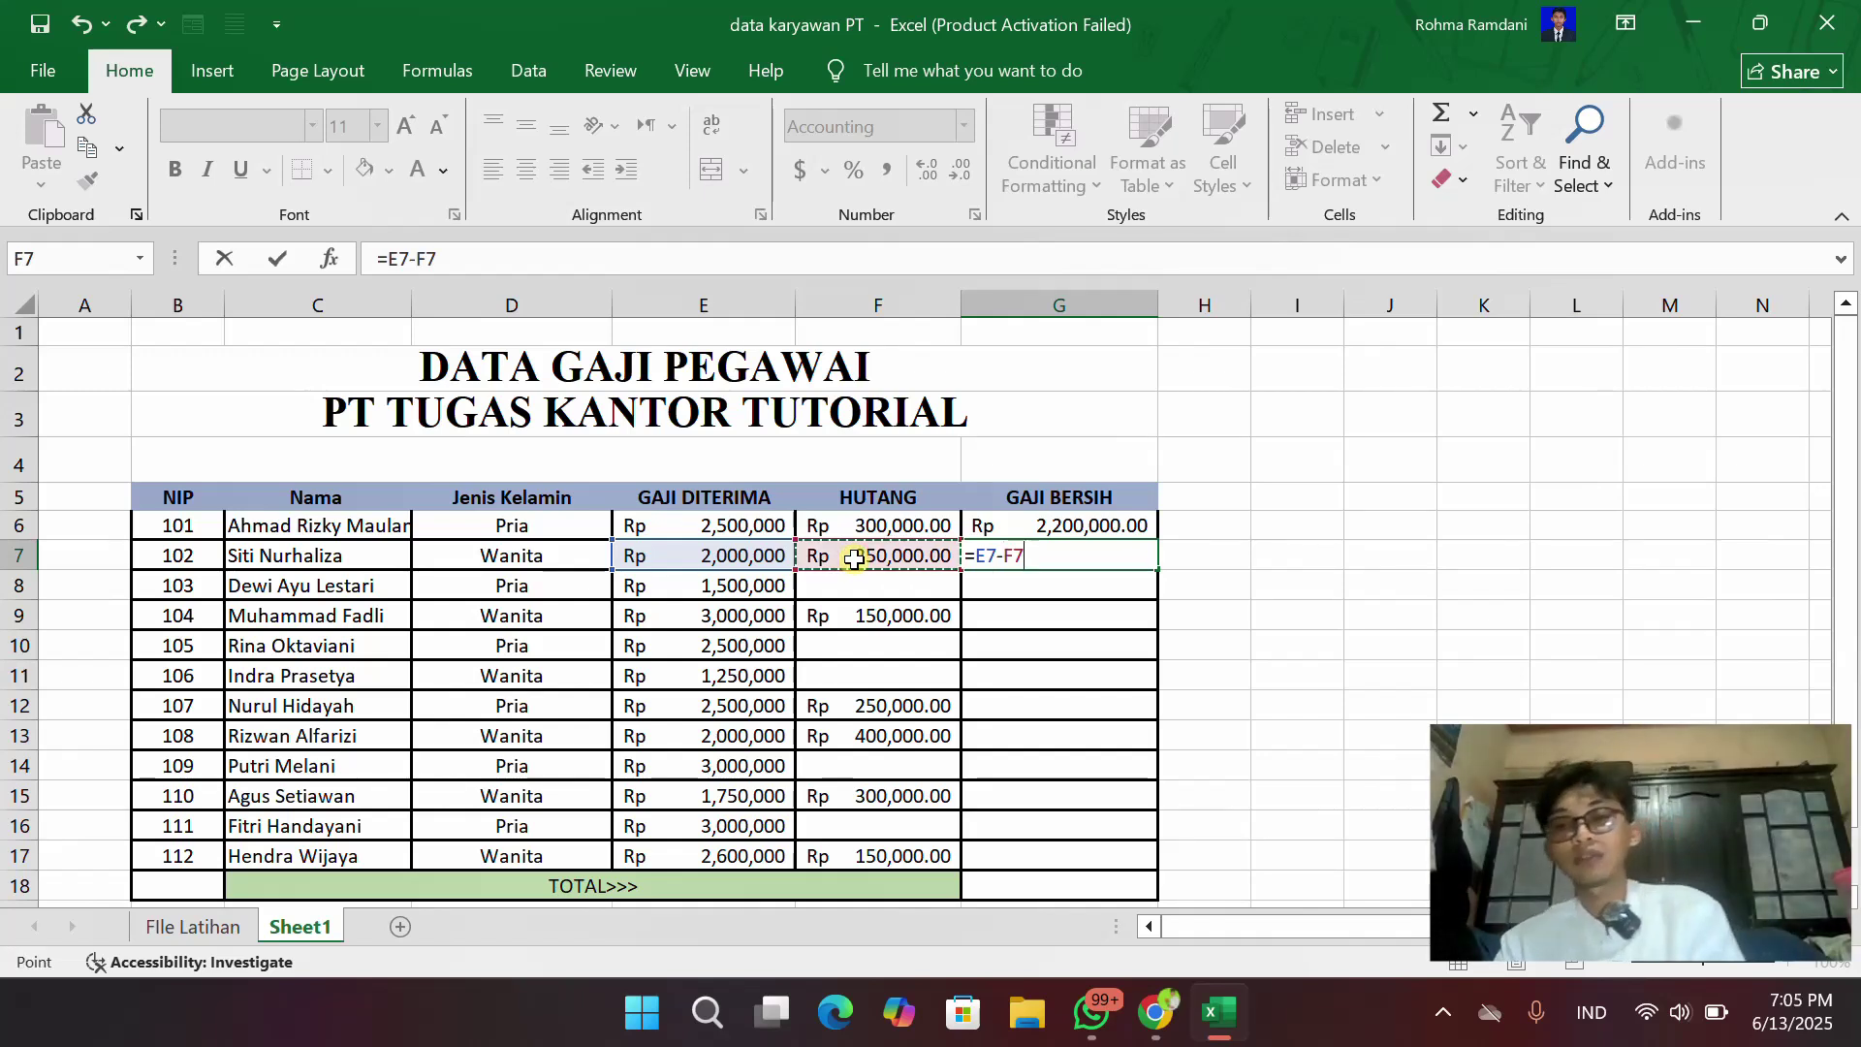
key(Return)
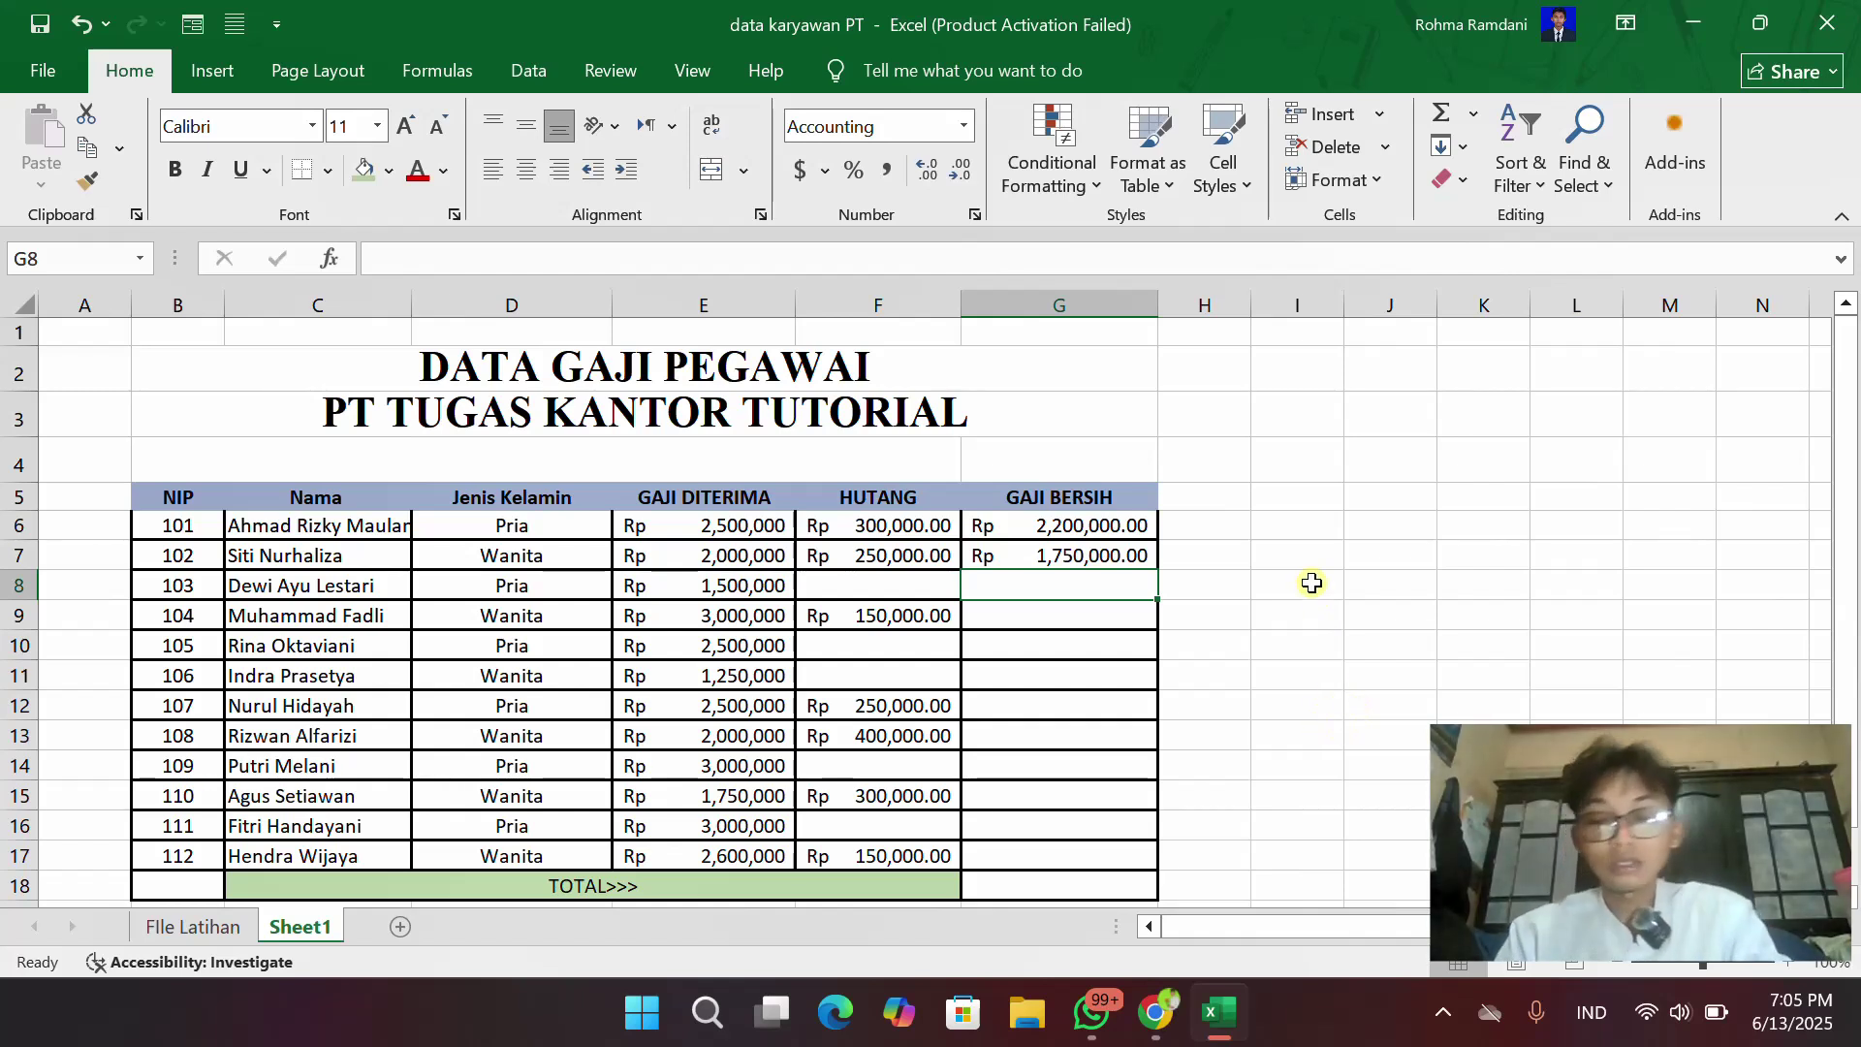
- Fill the GAJI BERSIH formula from G7 down to G17 for the remaining employees
click(1259, 585)
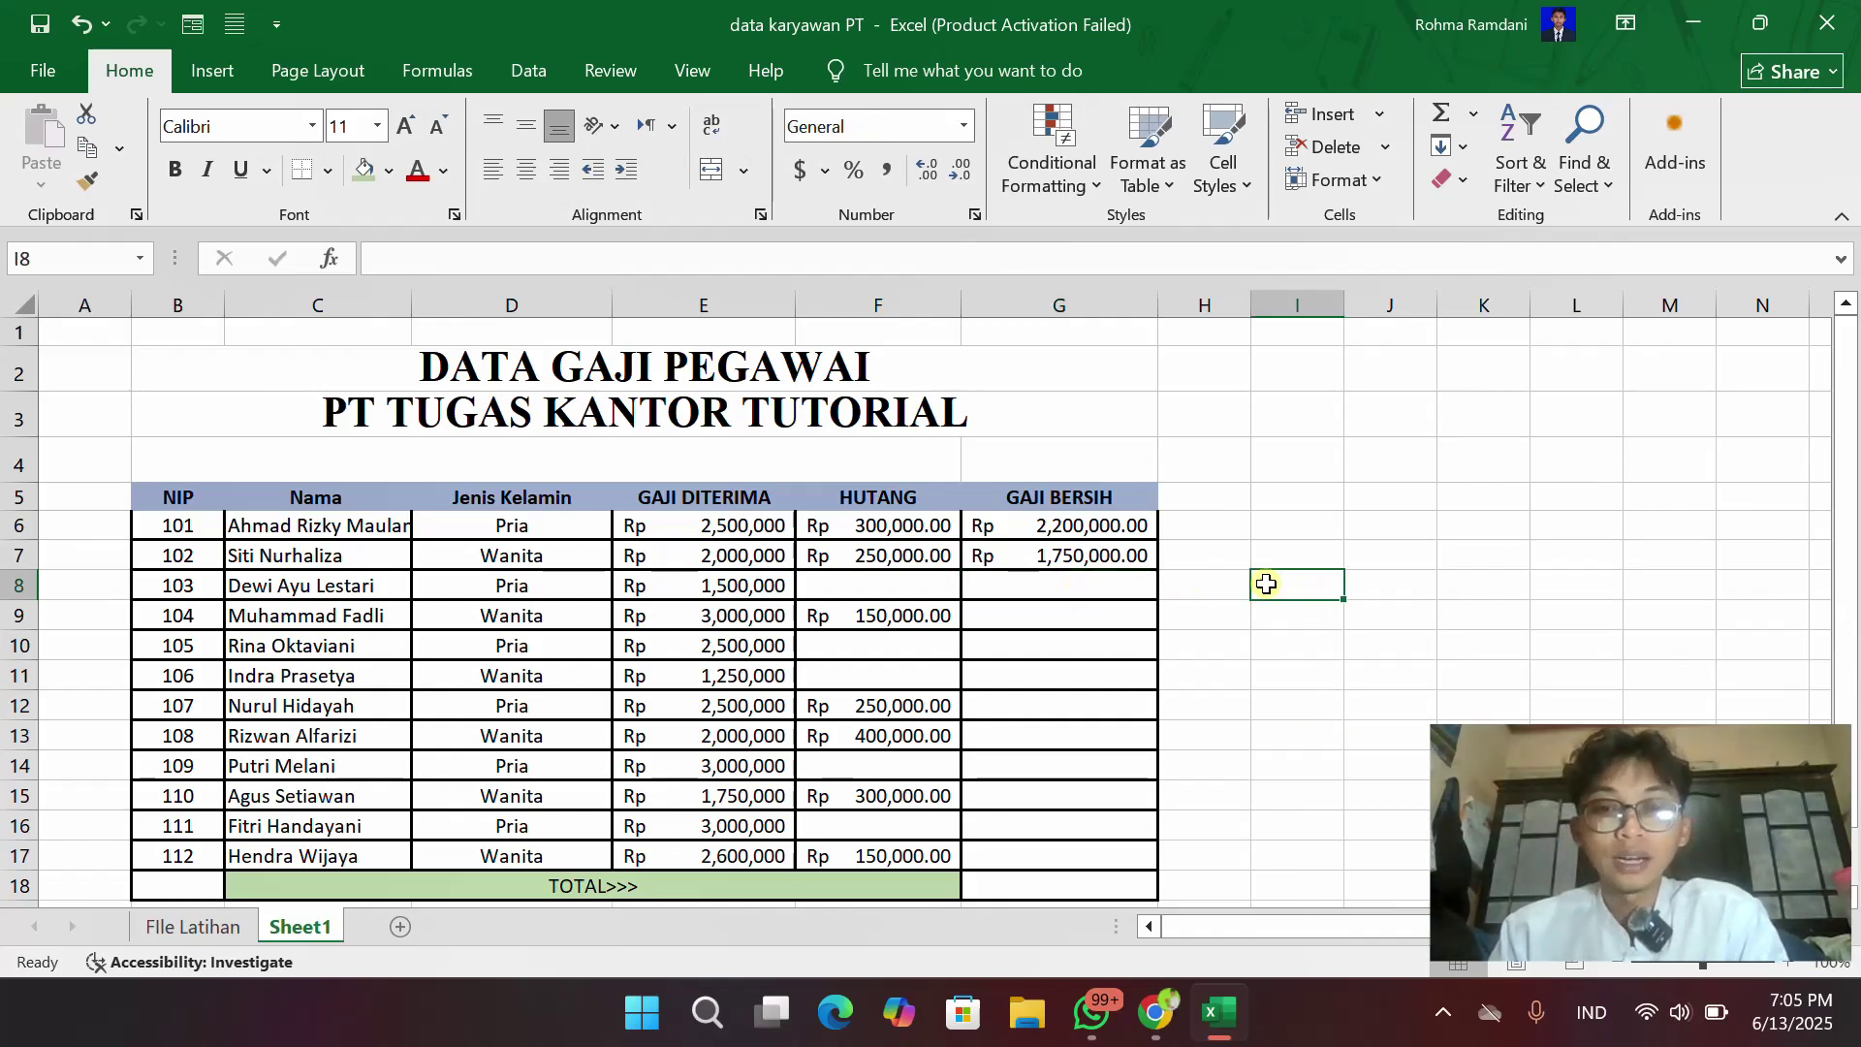
click(1115, 558)
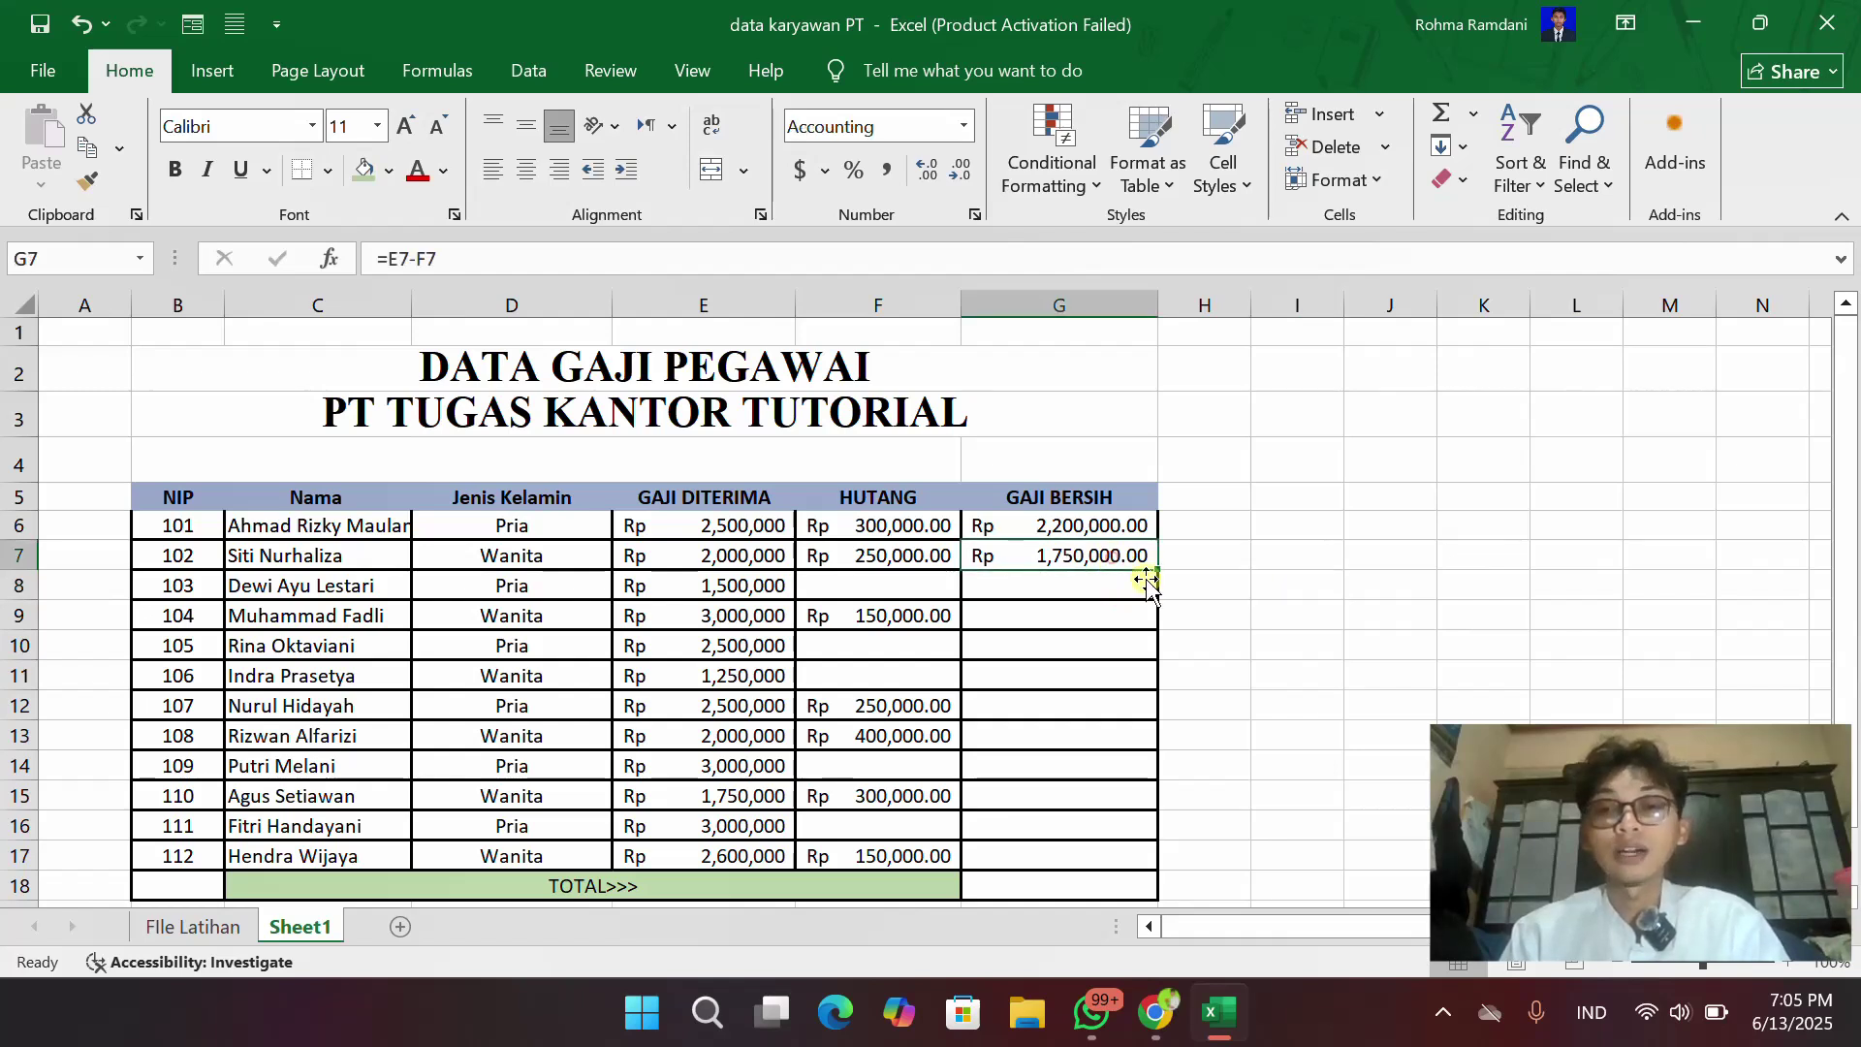
click(1063, 591)
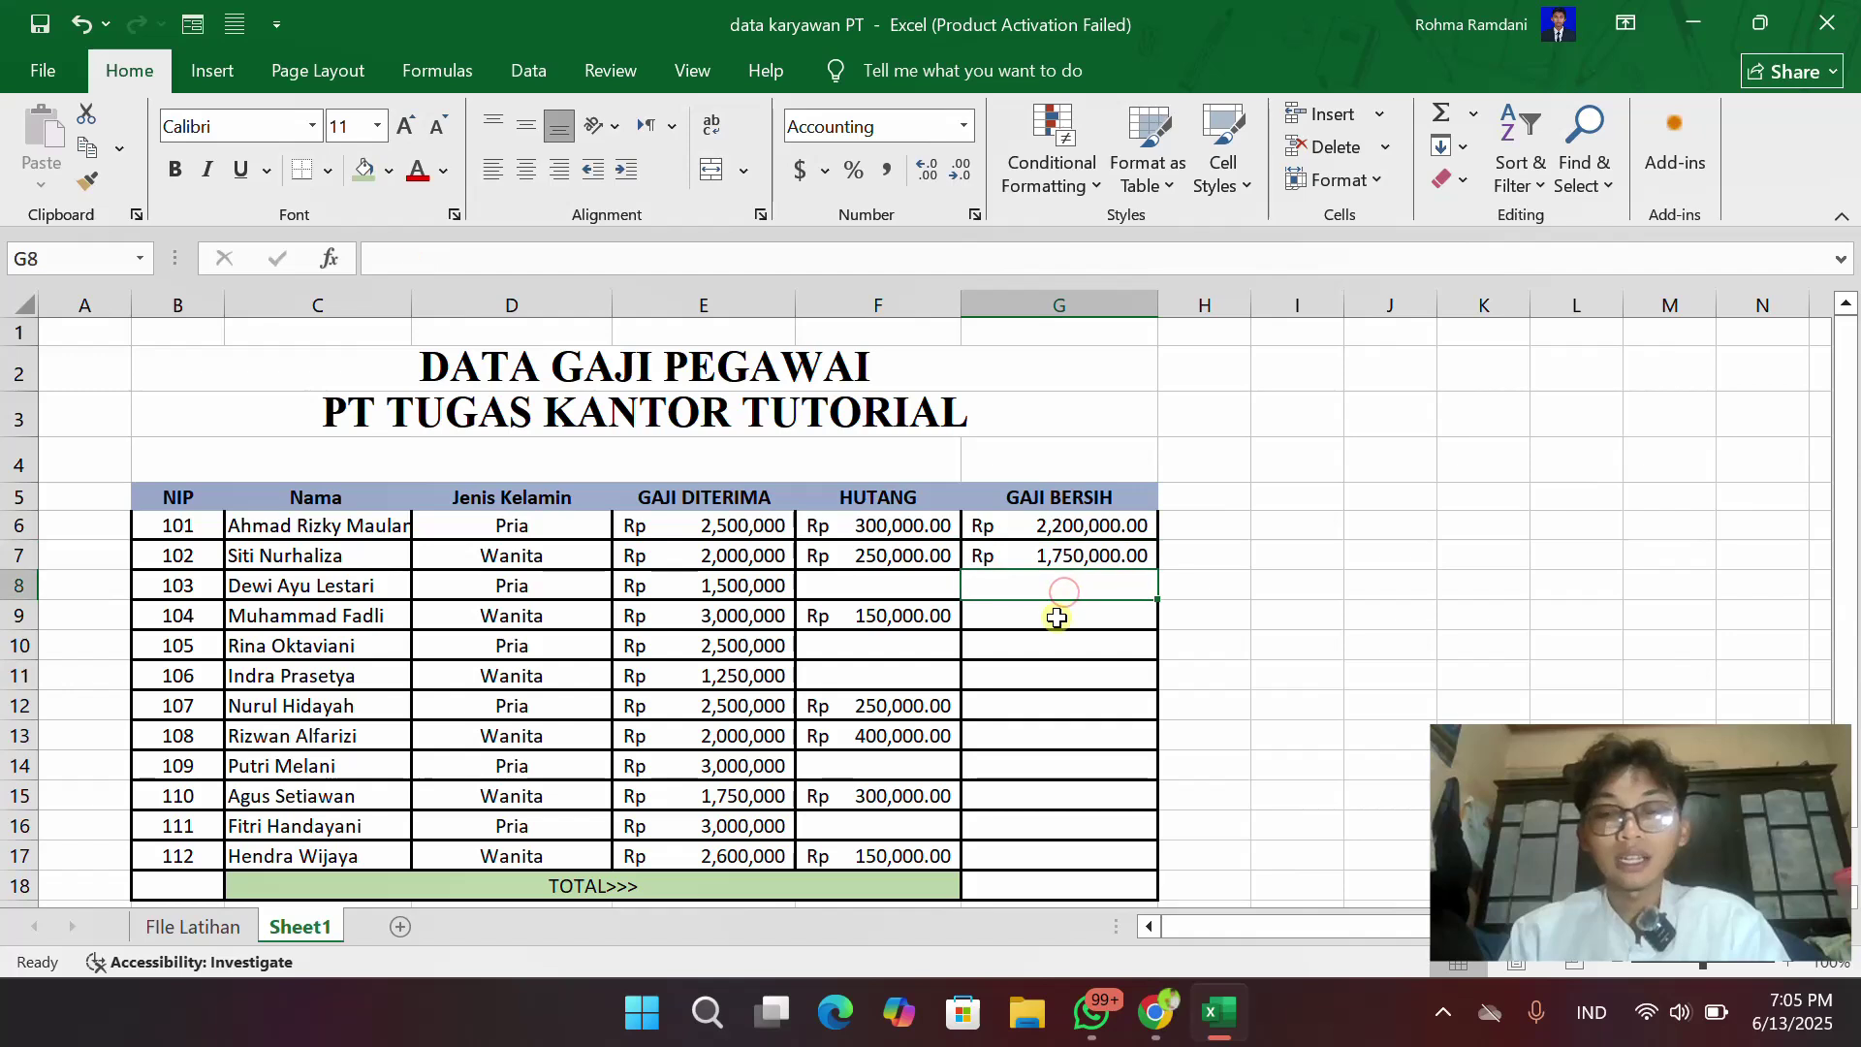
click(1046, 557)
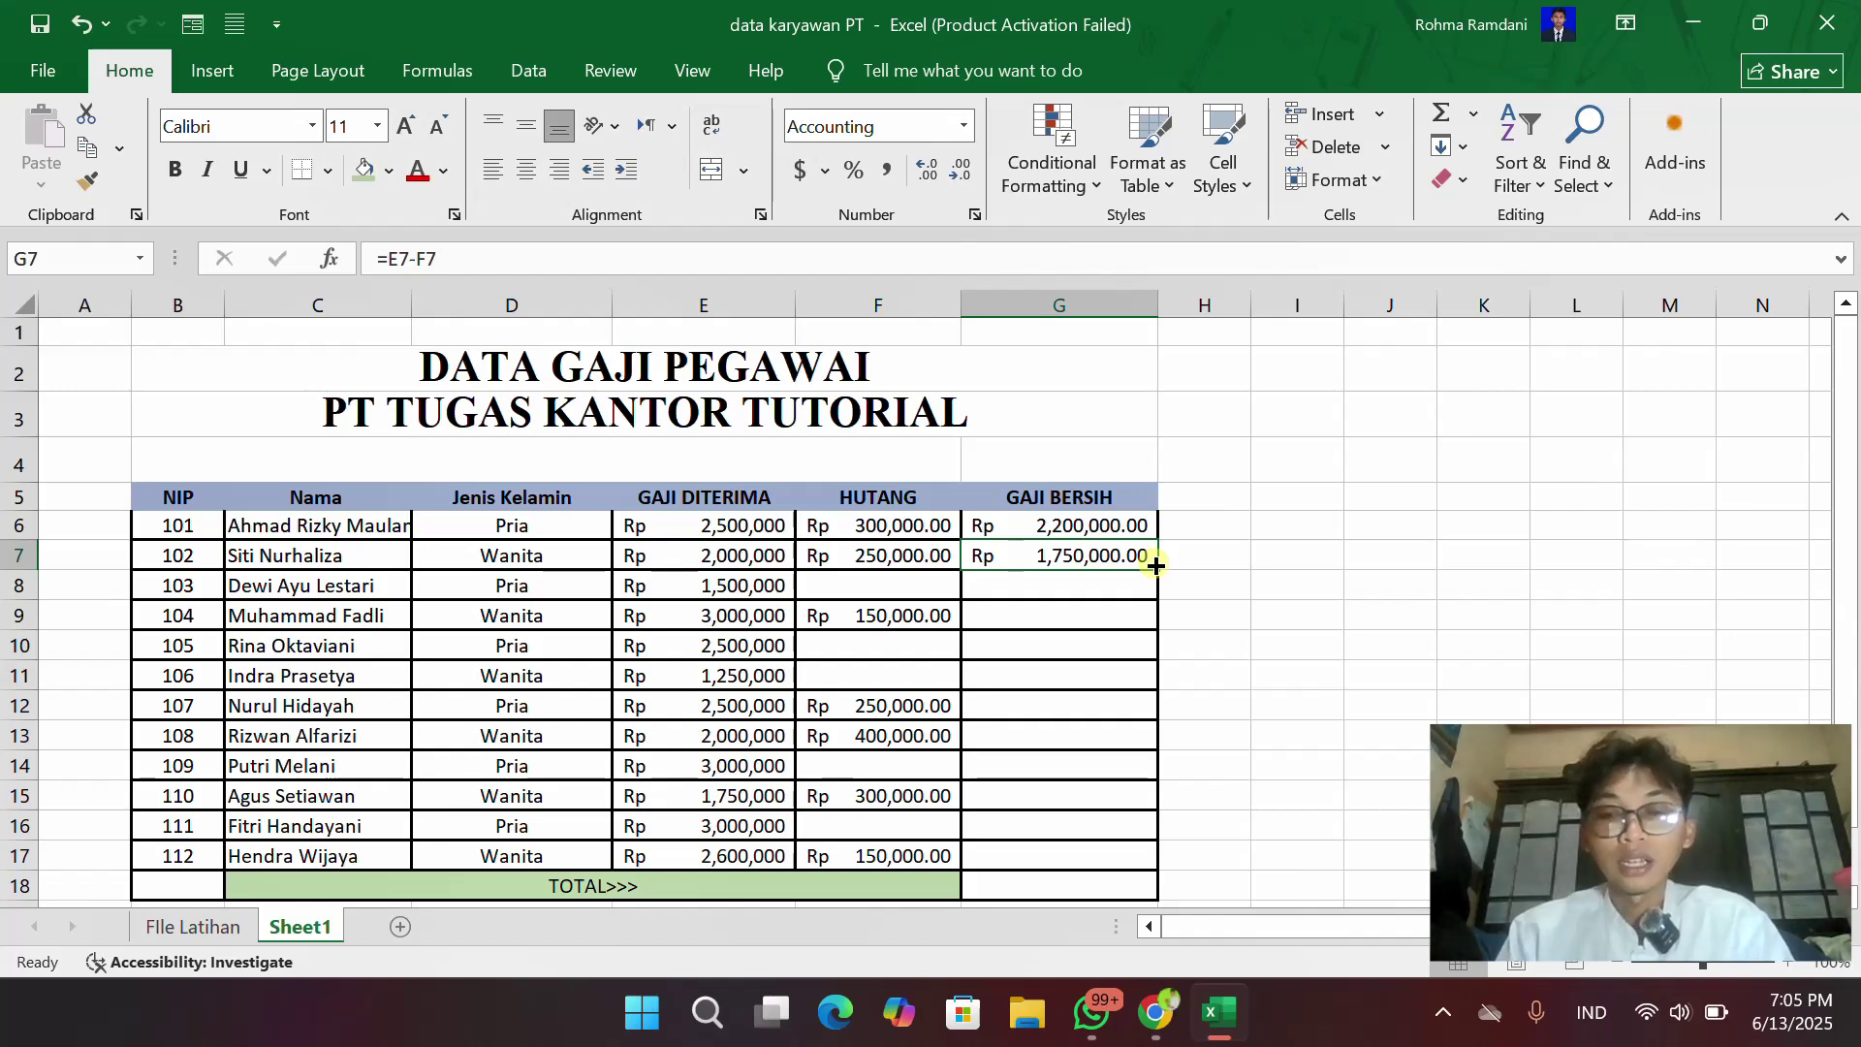
drag(1156, 566, 1122, 856)
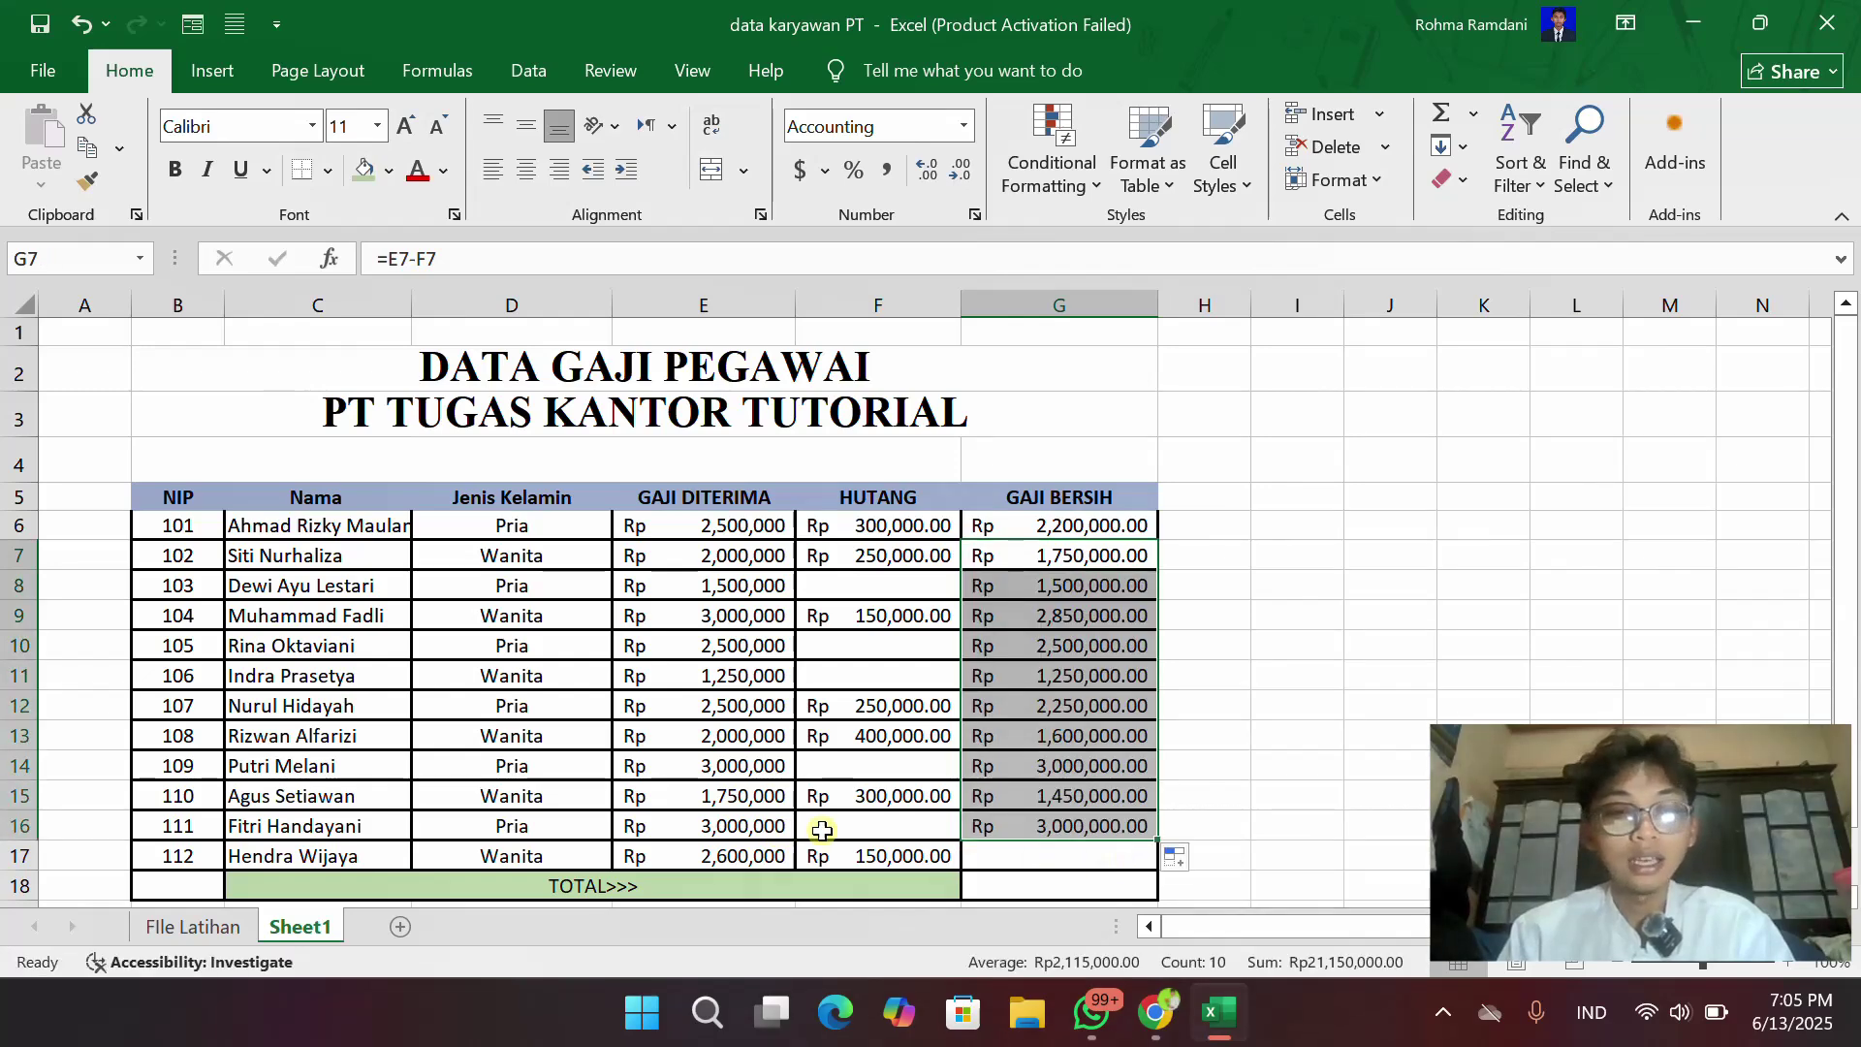
scroll(1260, 733, down, 1)
drag(1159, 721, 1164, 741)
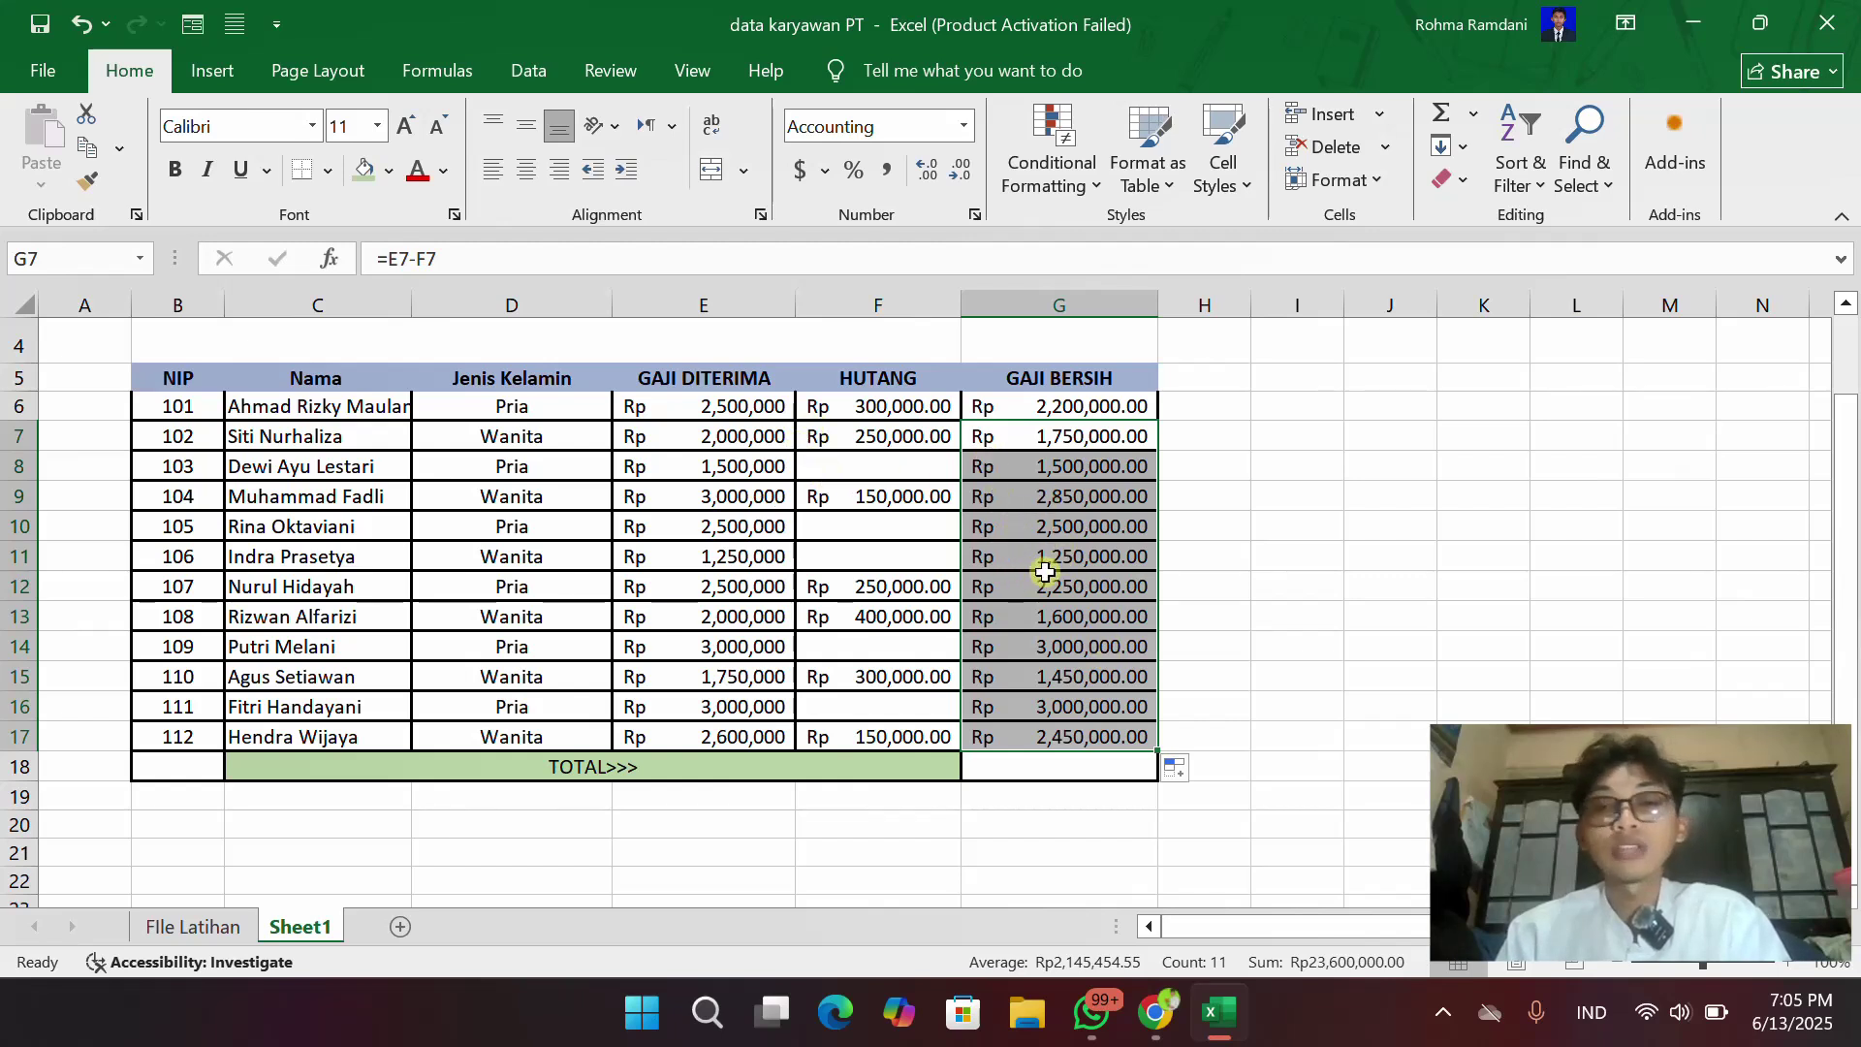
- Check the filled GAJI BERSIH formulas in G11 and G8 against row 8's salary and empty HUTANG cell
click(1083, 547)
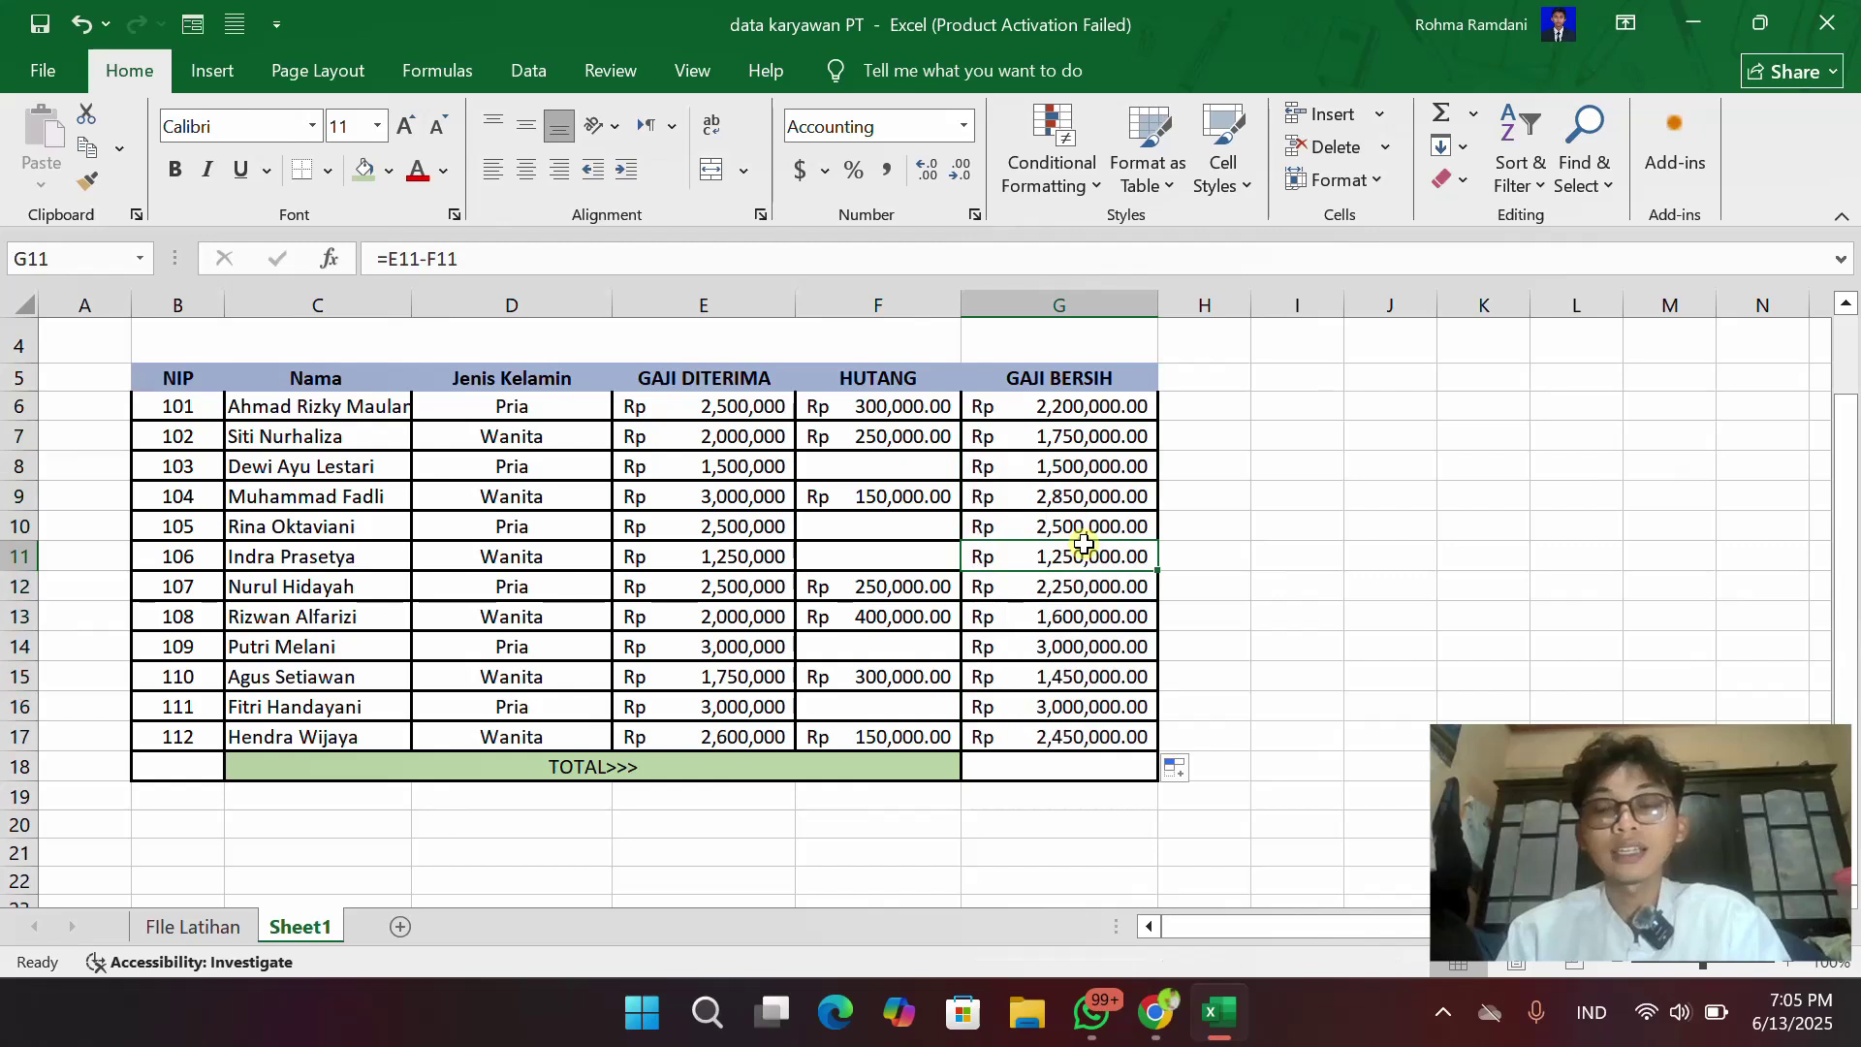
click(1093, 472)
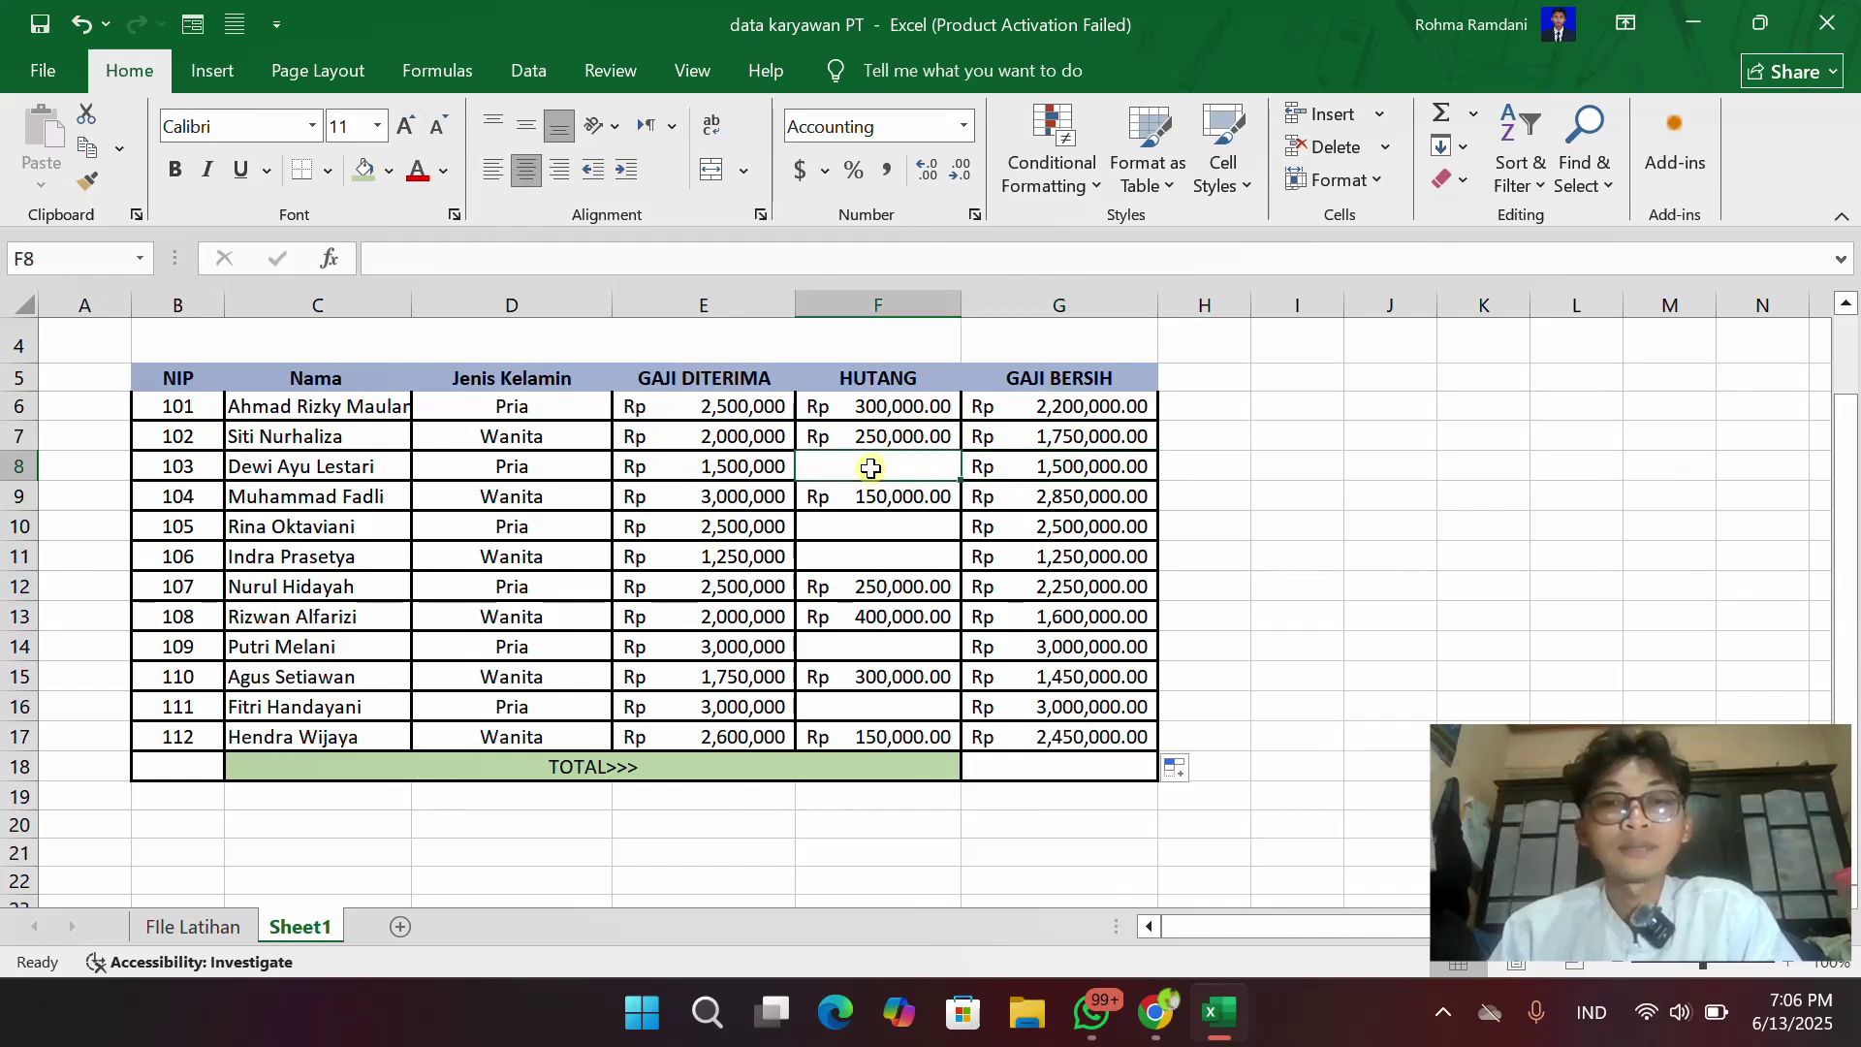
click(746, 466)
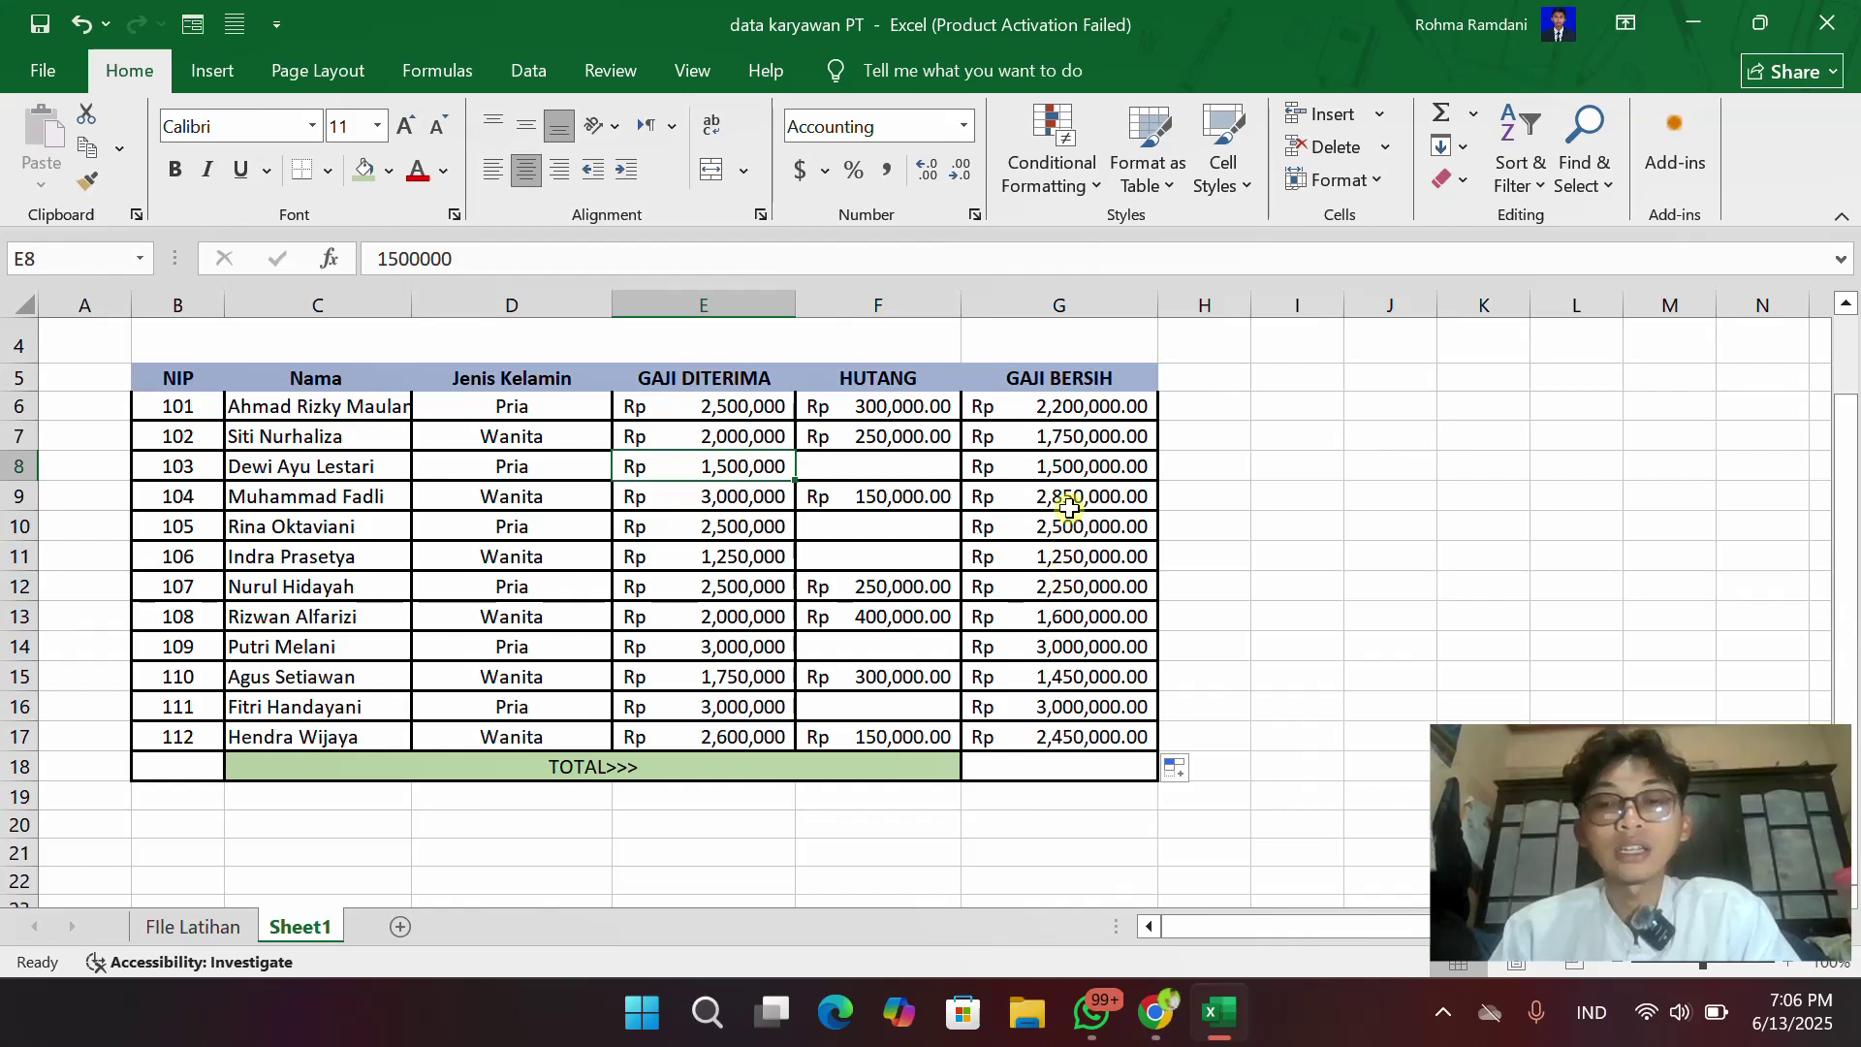
click(1070, 476)
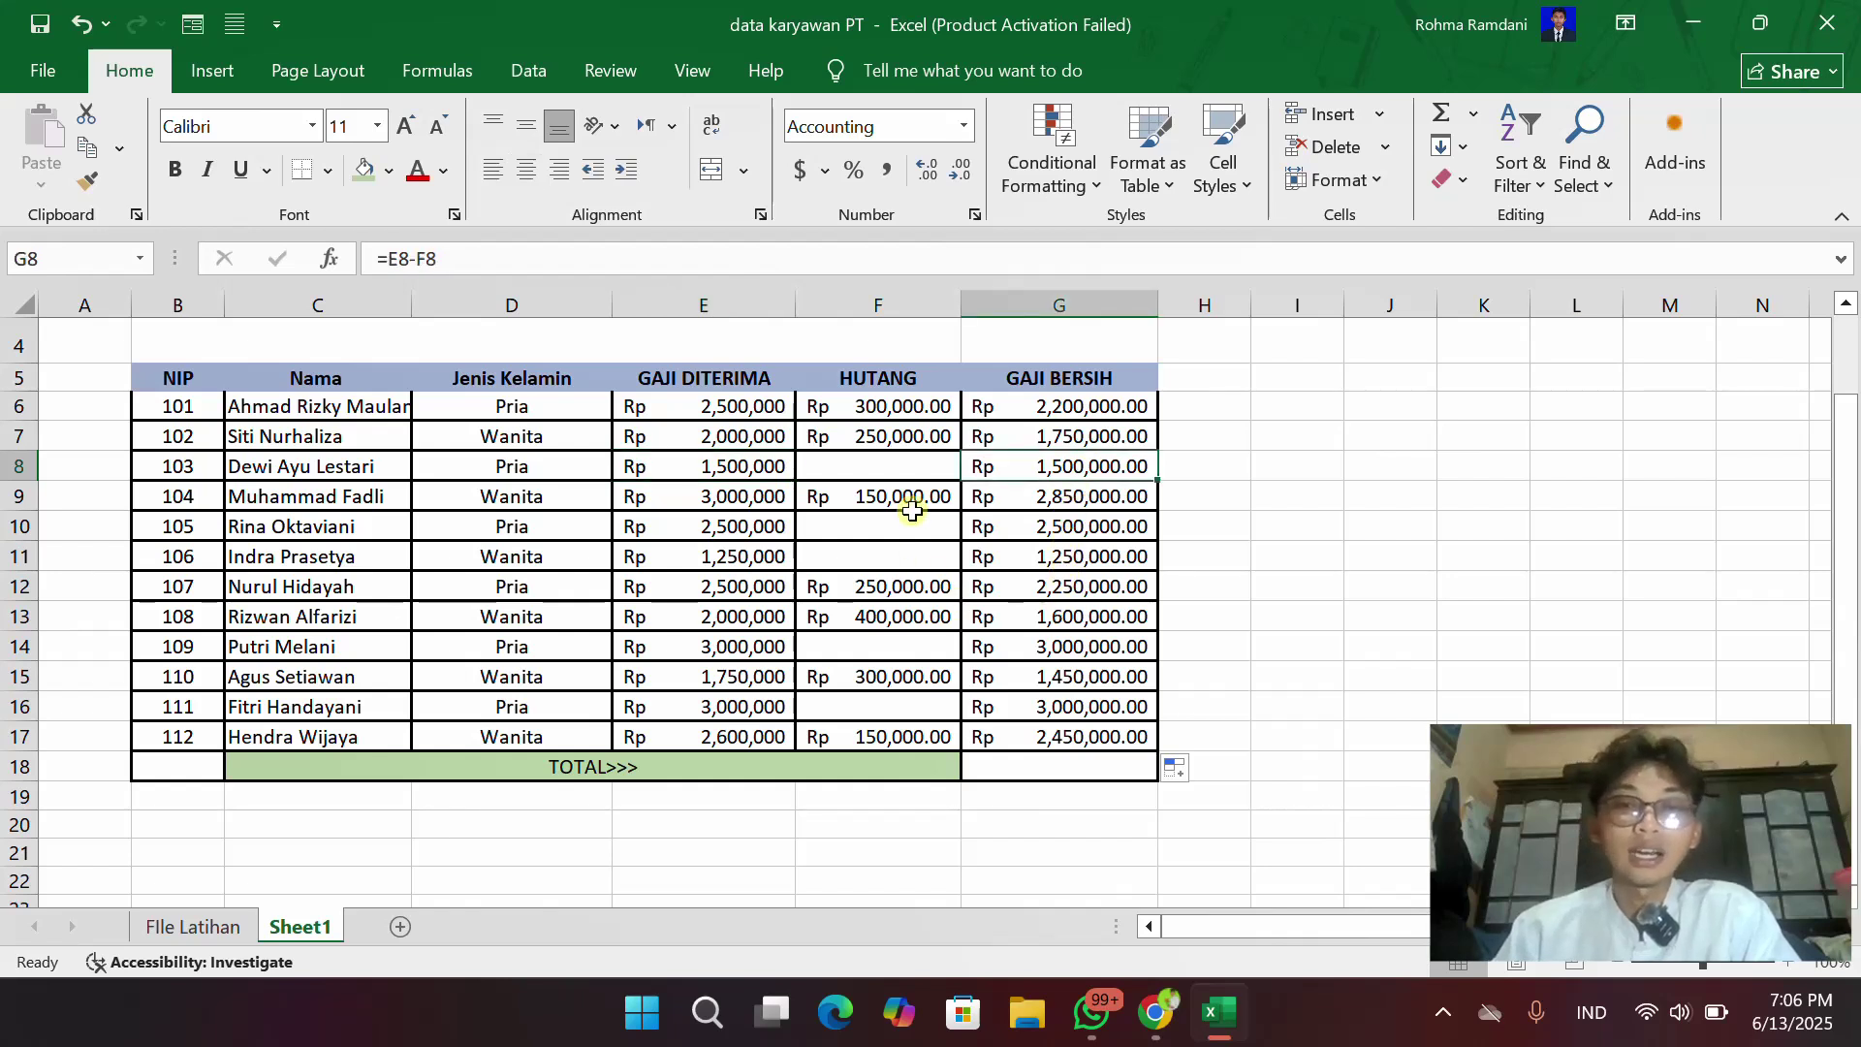
click(906, 463)
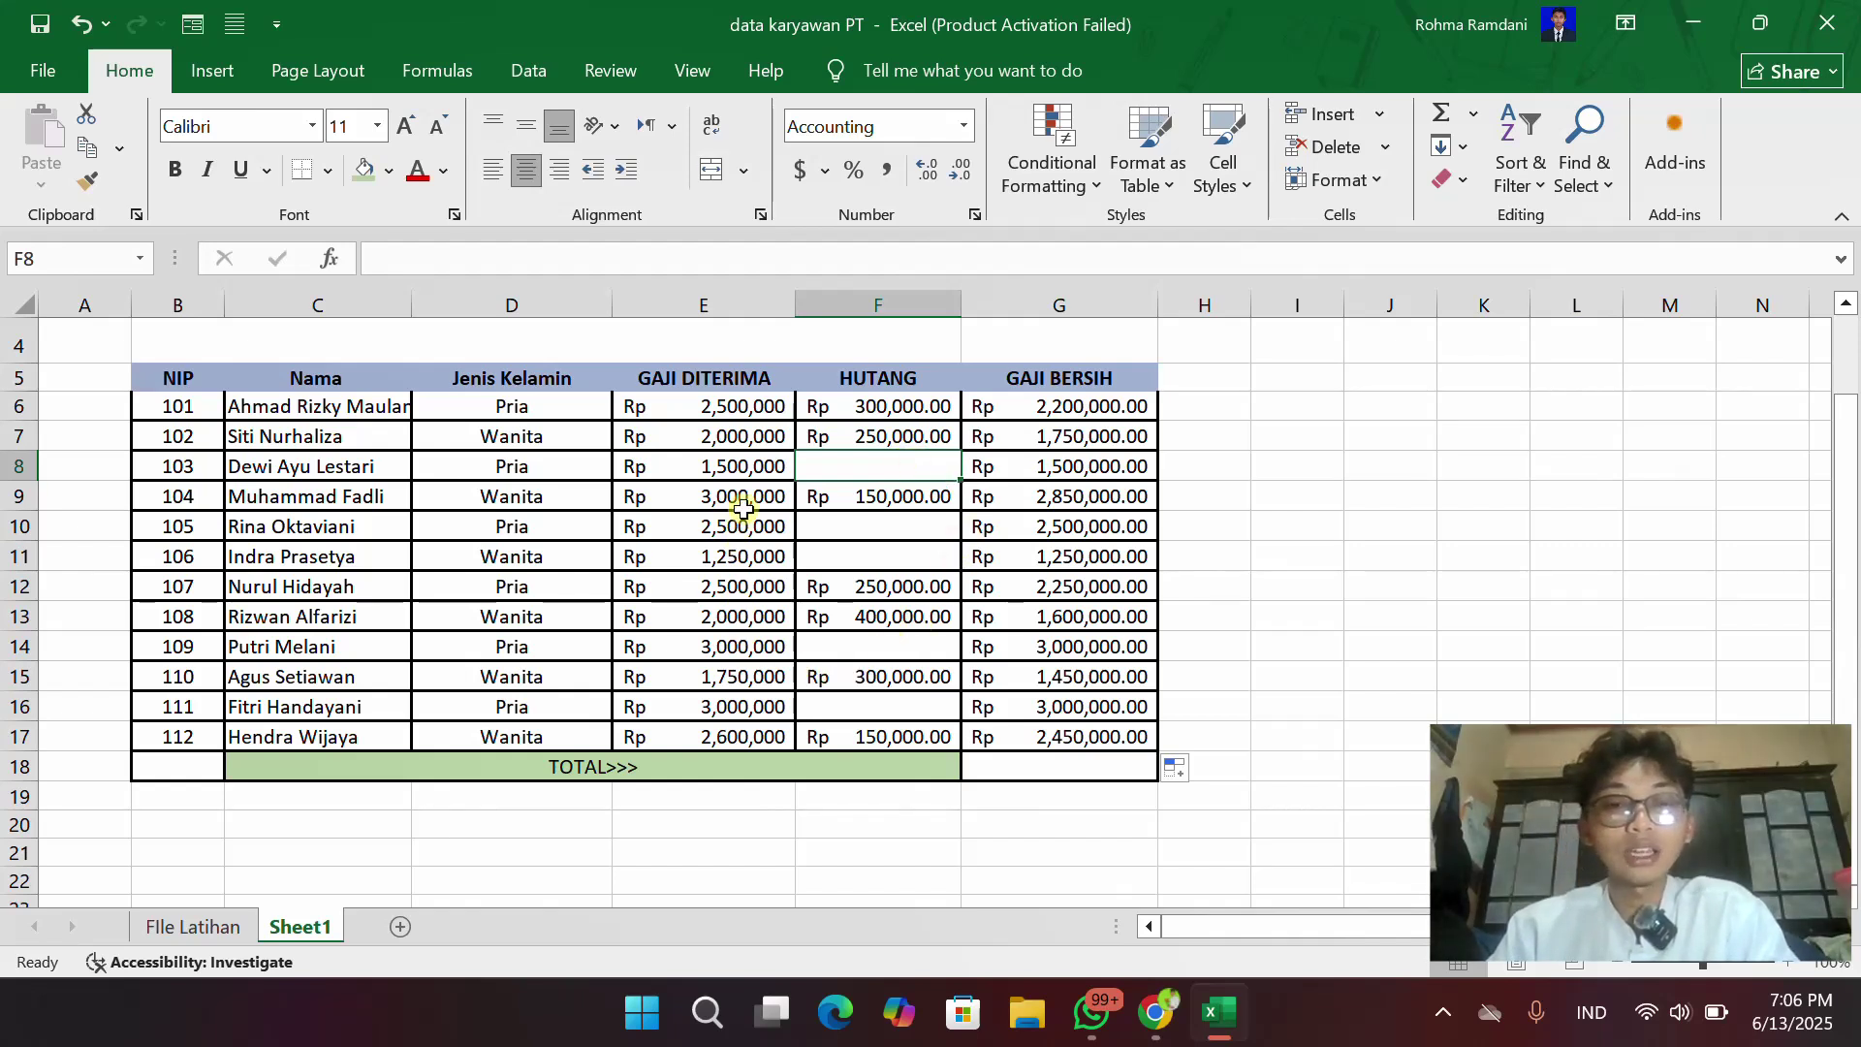
- Check row 9's HUTANG and GAJI DITERIMA amounts against its GAJI BERSIH
click(872, 497)
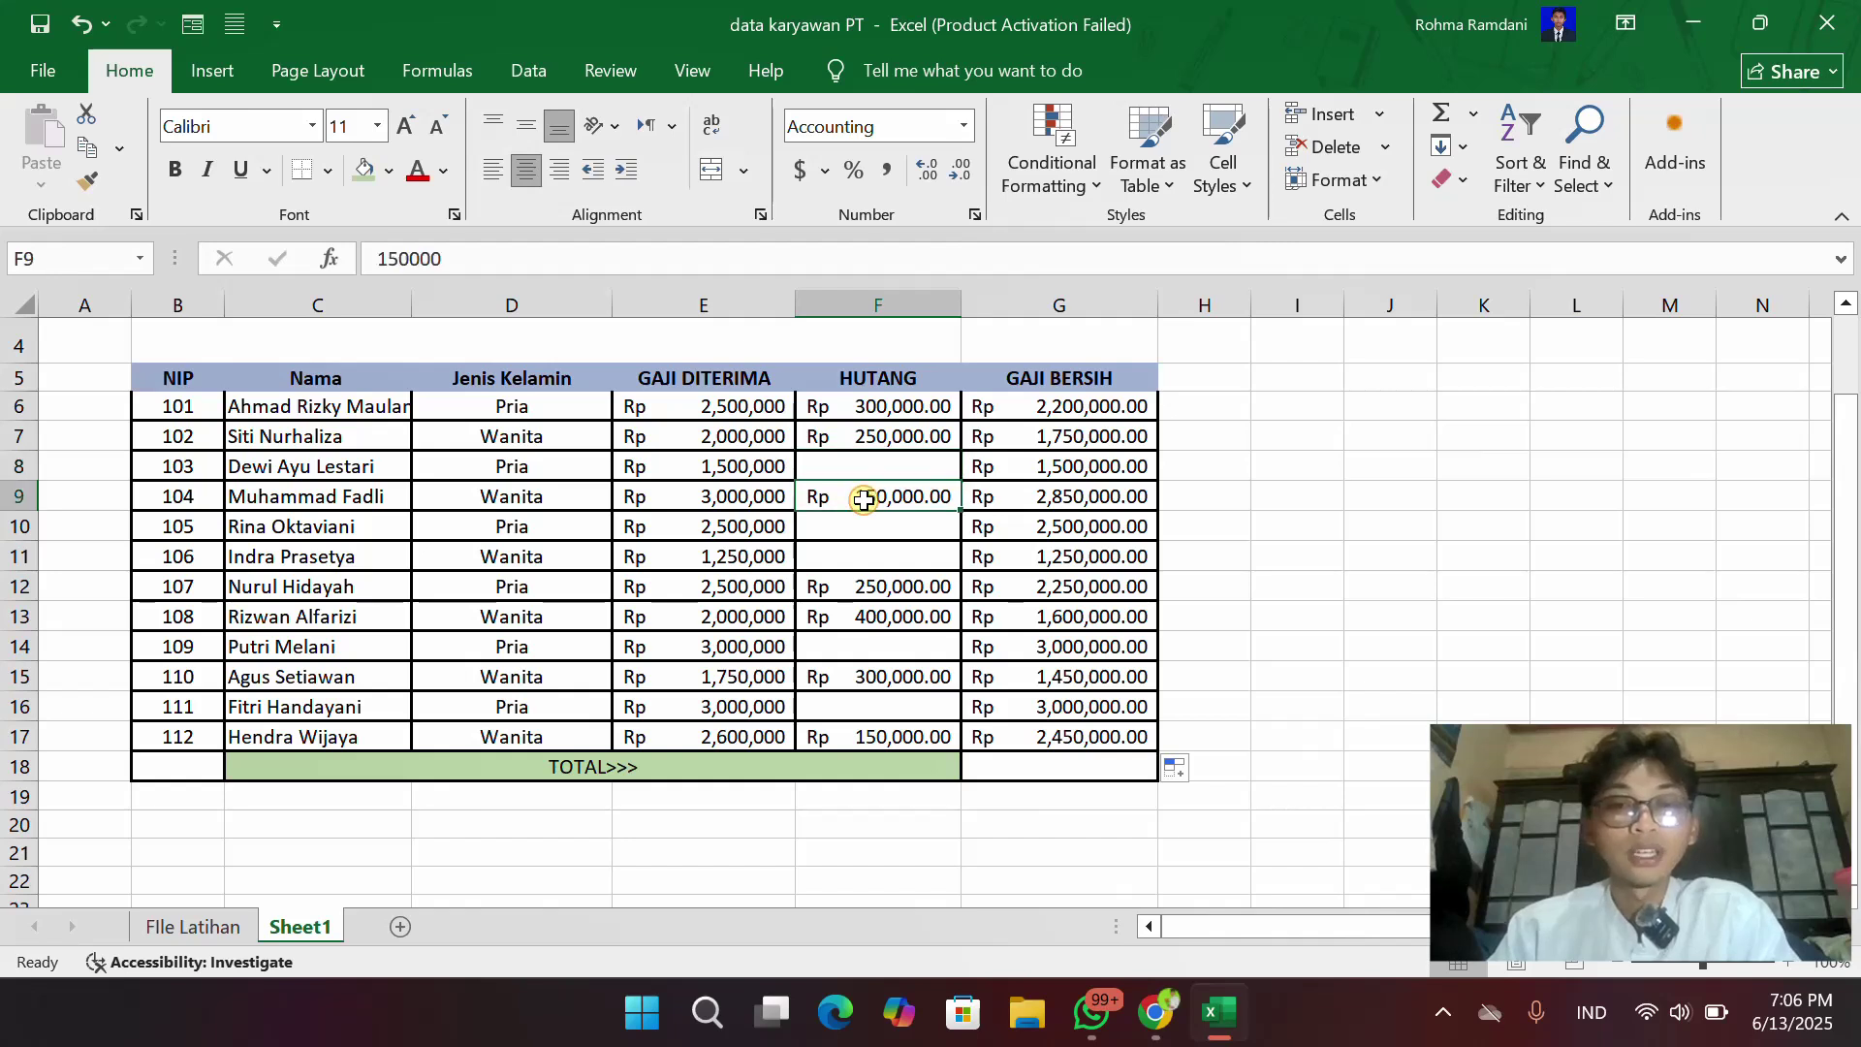
click(757, 501)
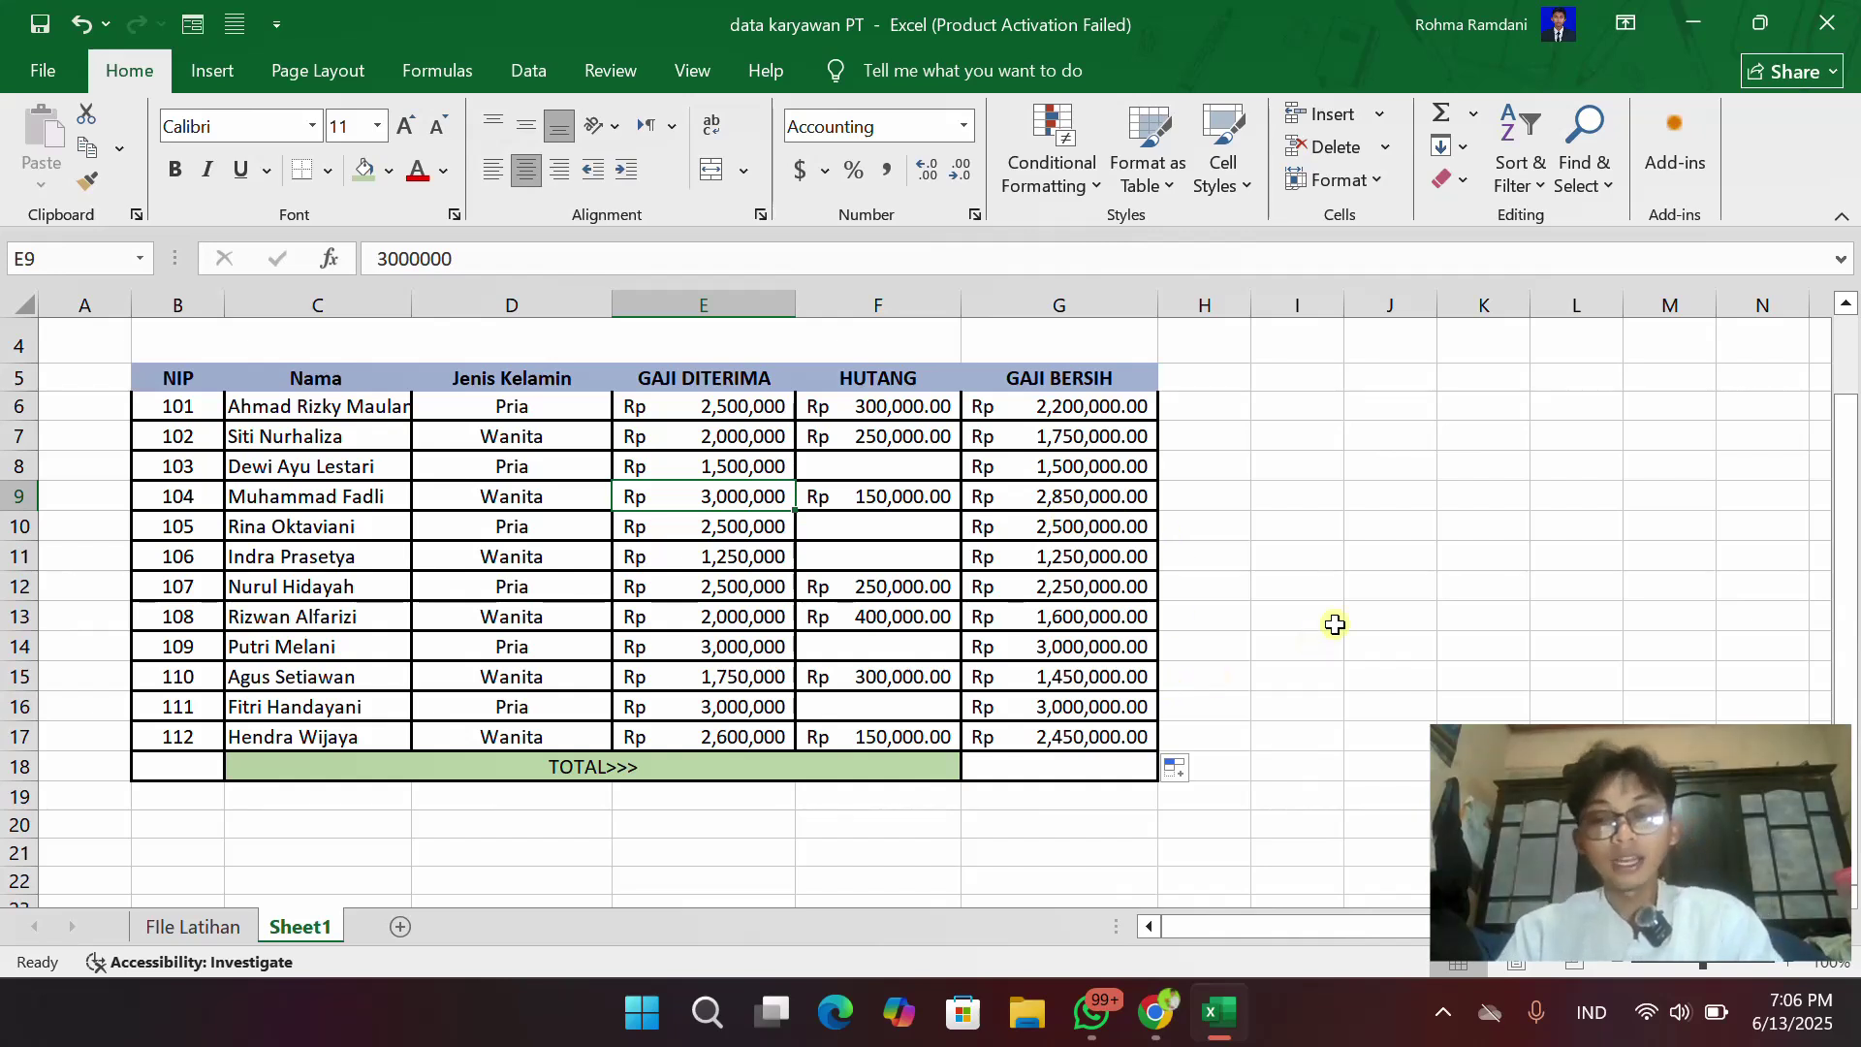
- Total the GAJI BERSIH column in the TOTAL row's cell G18 with the formula =SUM(G6:G17)
click(1067, 769)
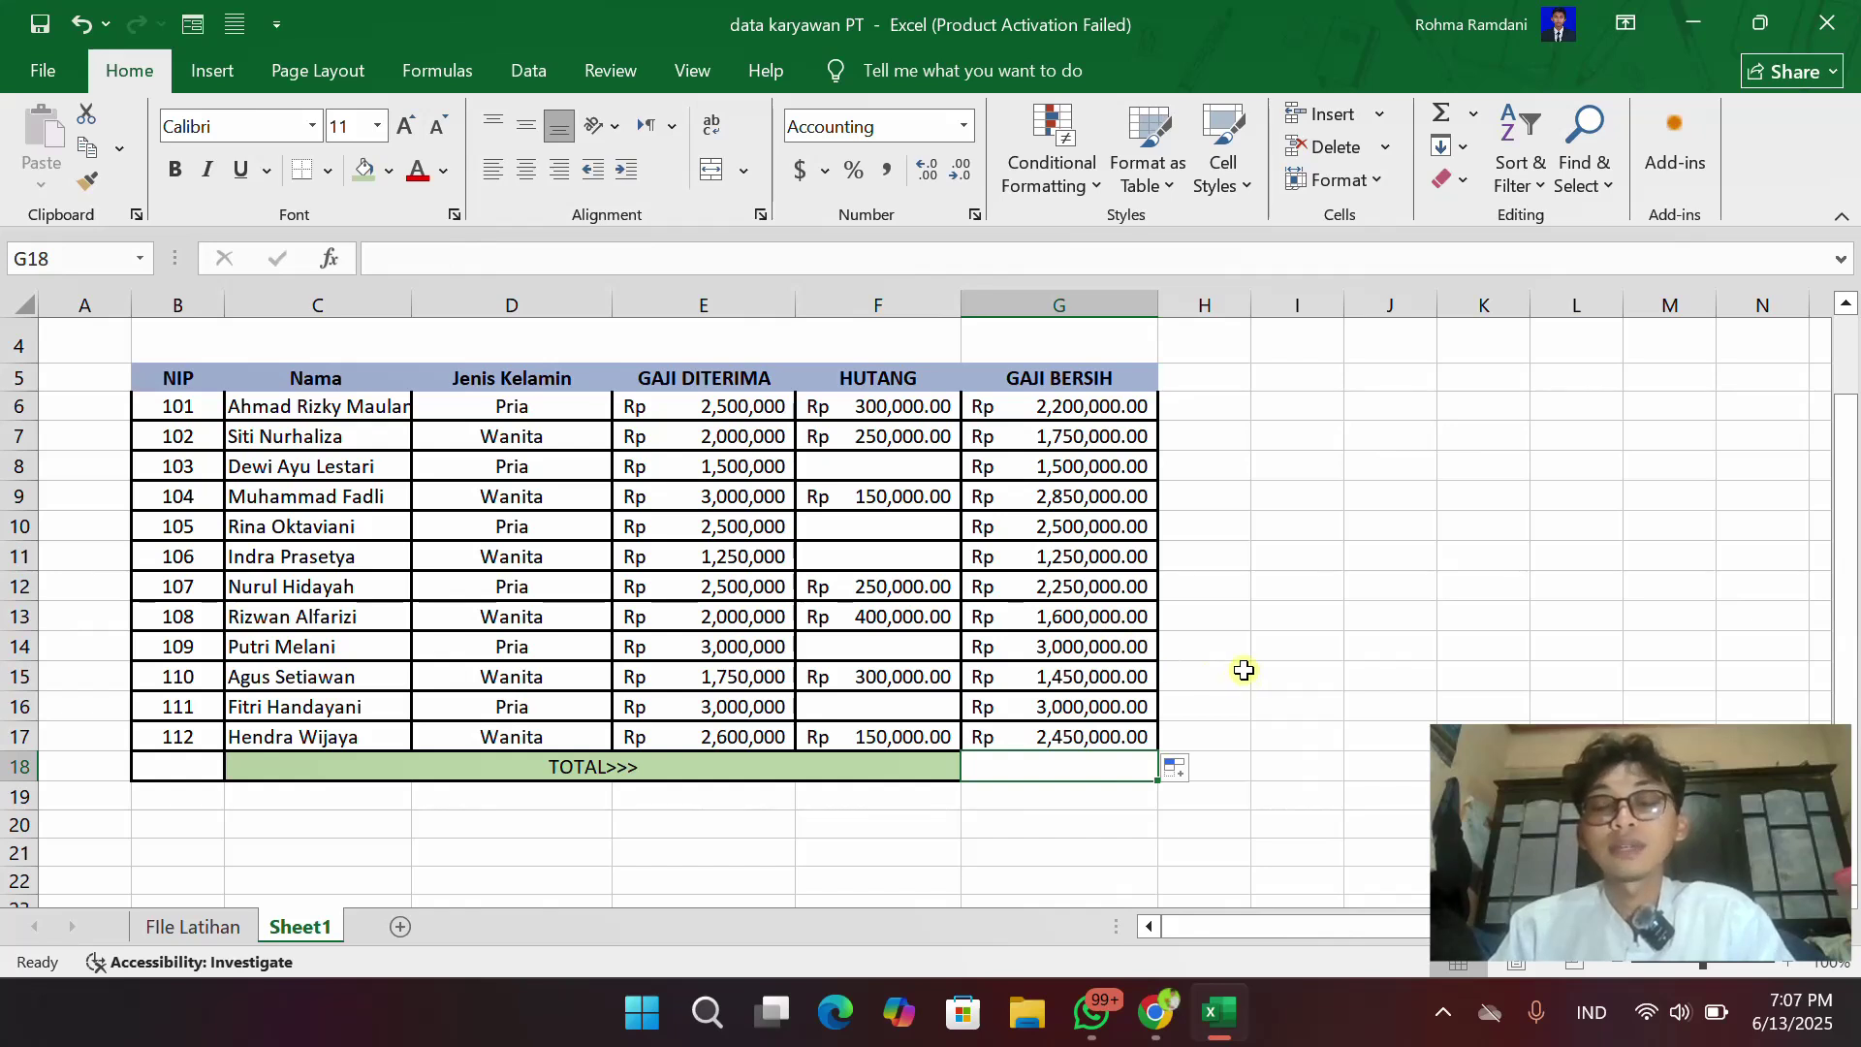
click(1253, 794)
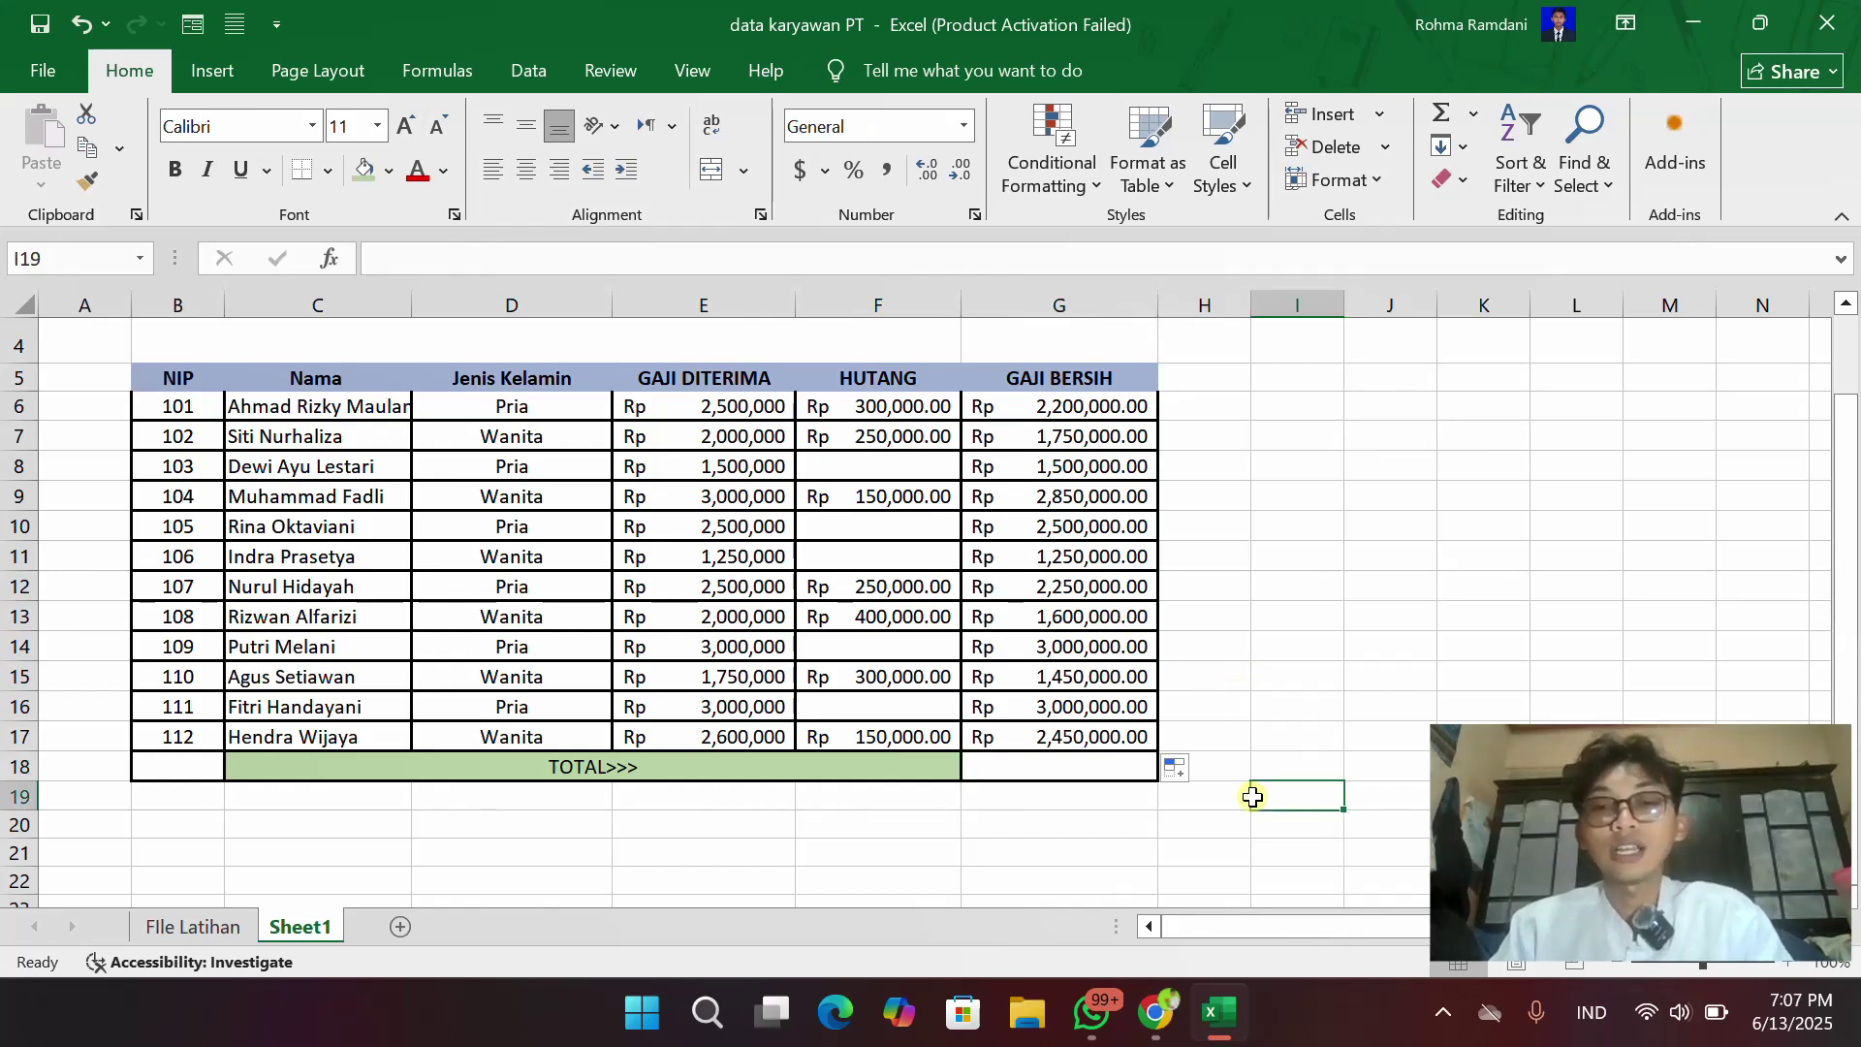
click(1022, 761)
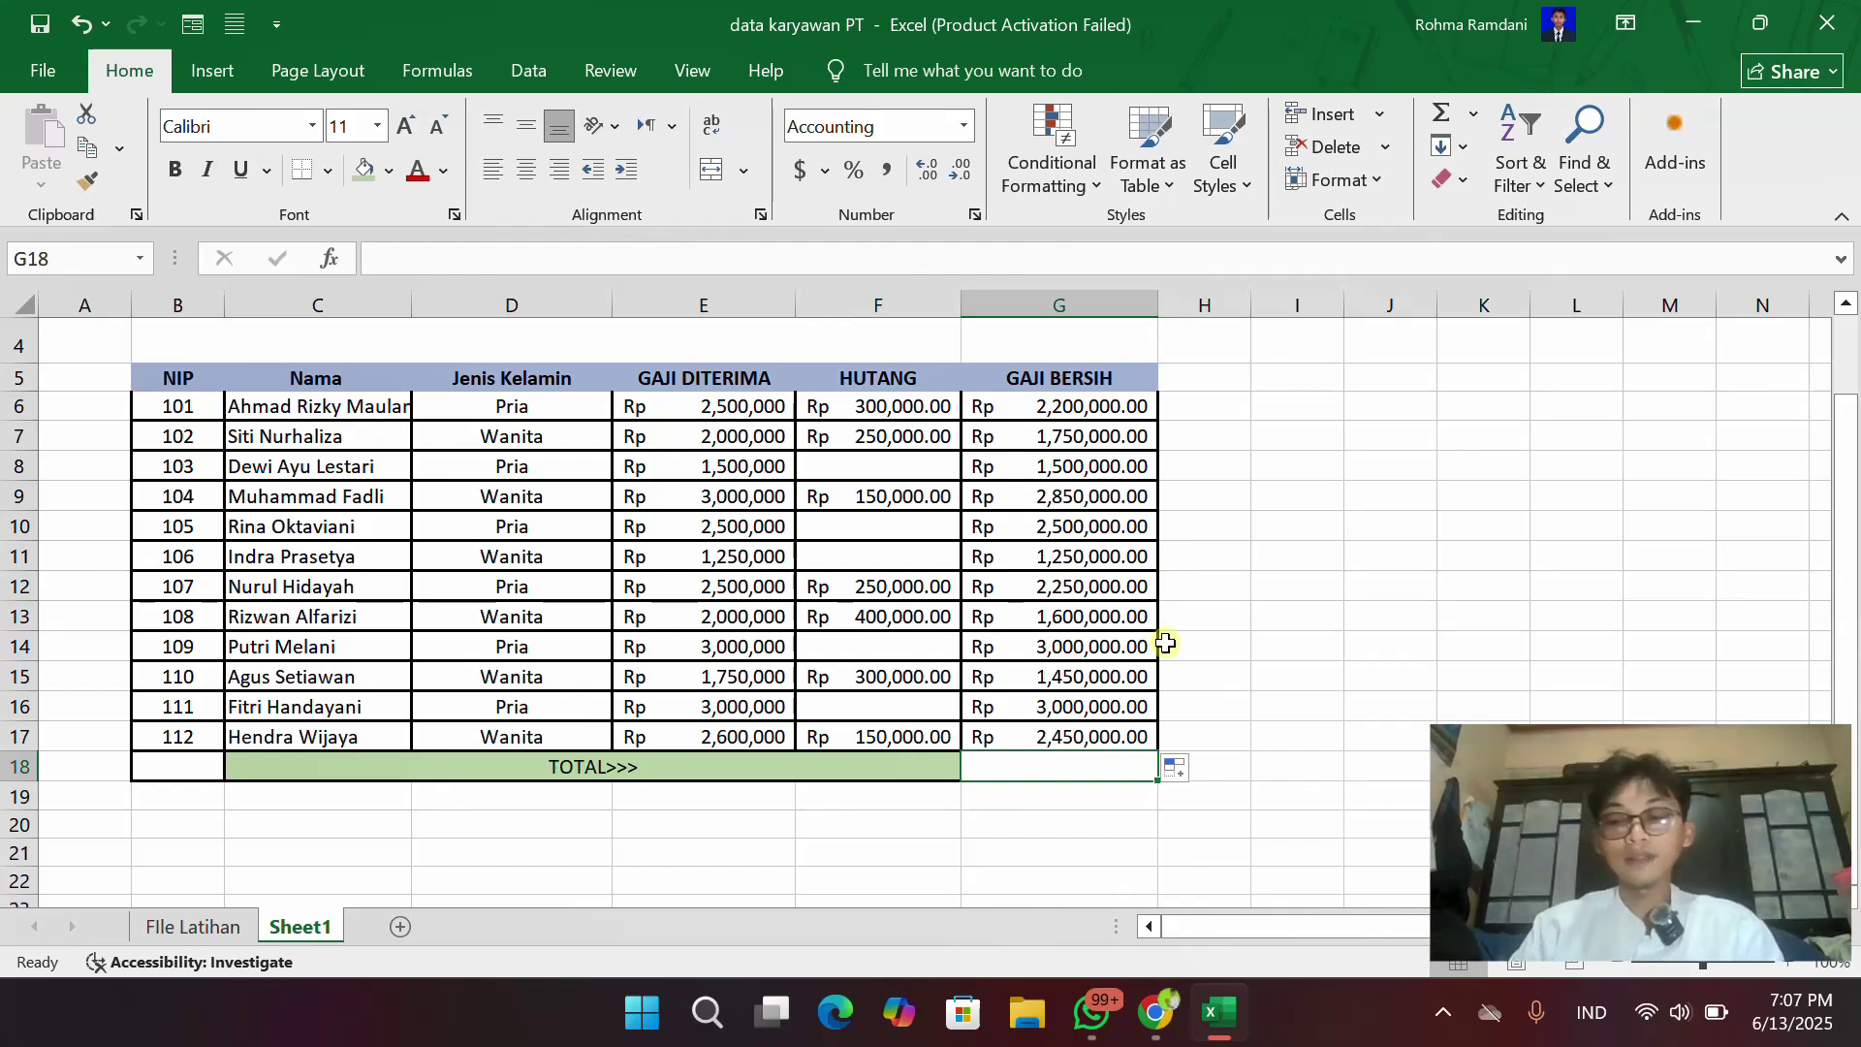
text(=S)
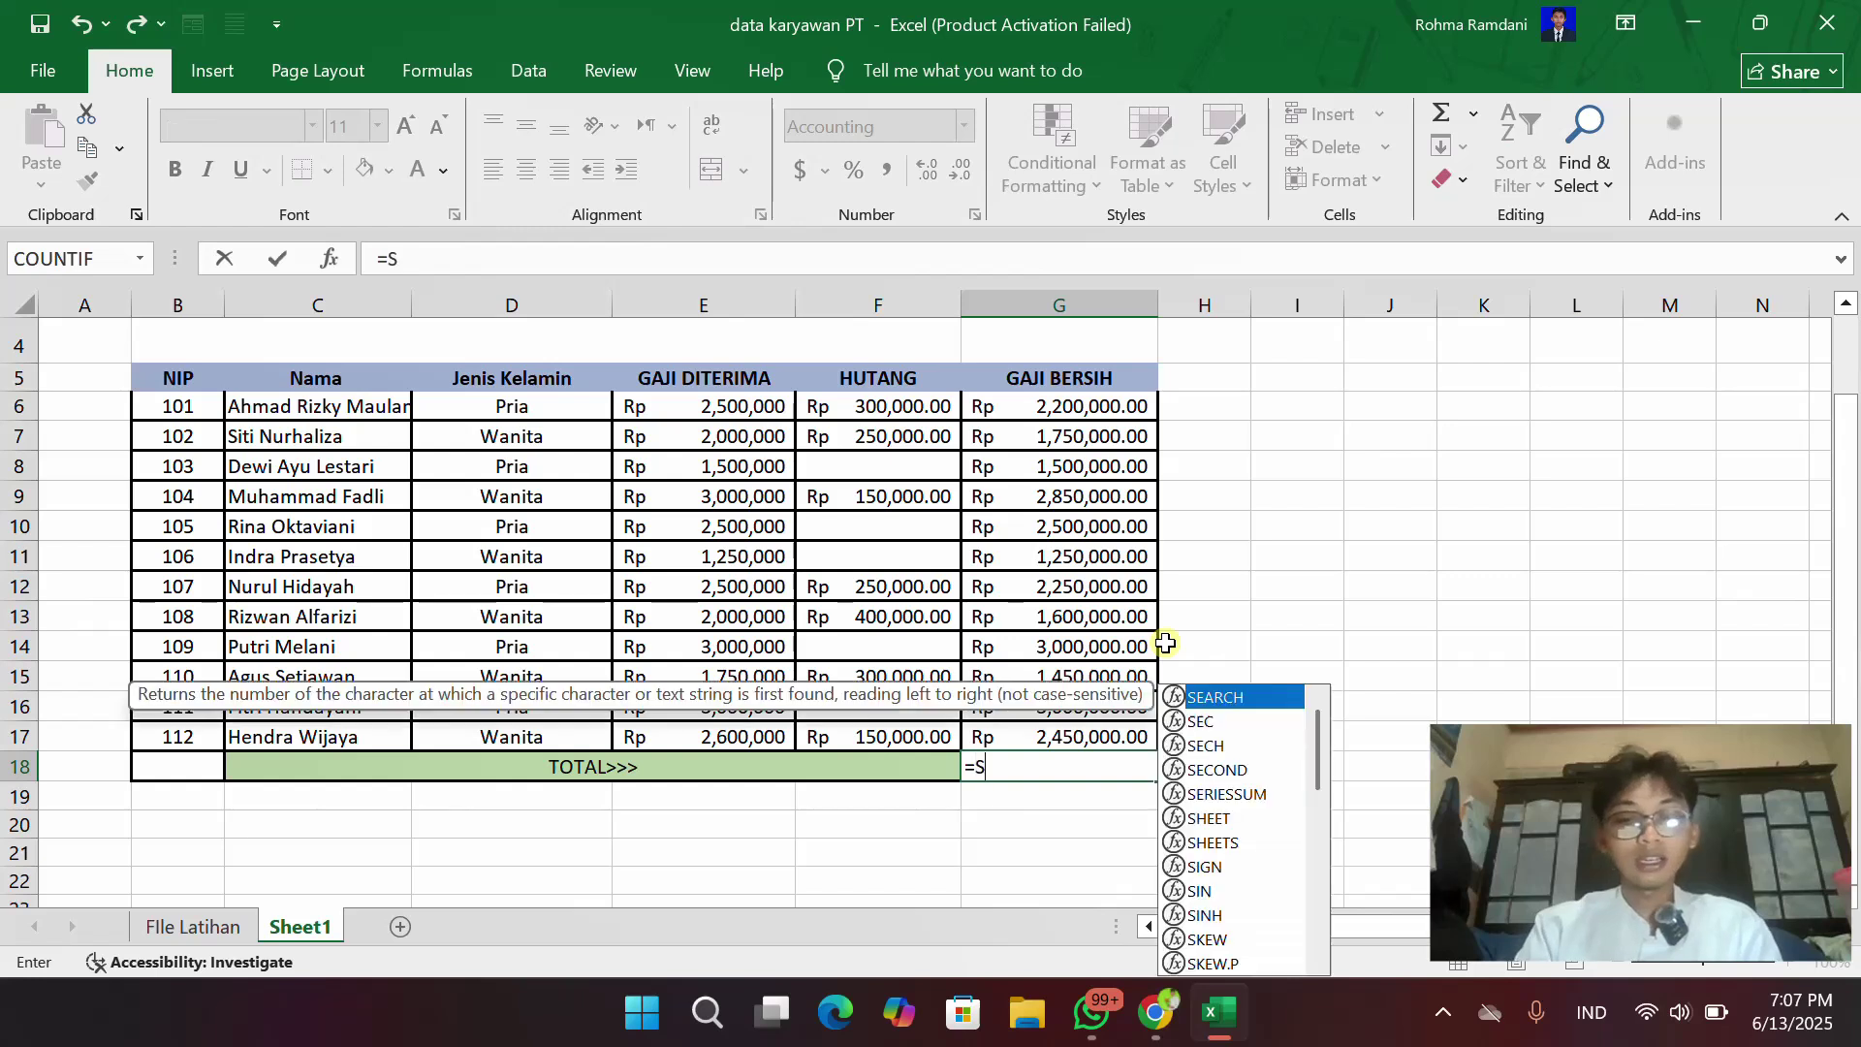
text(UM()
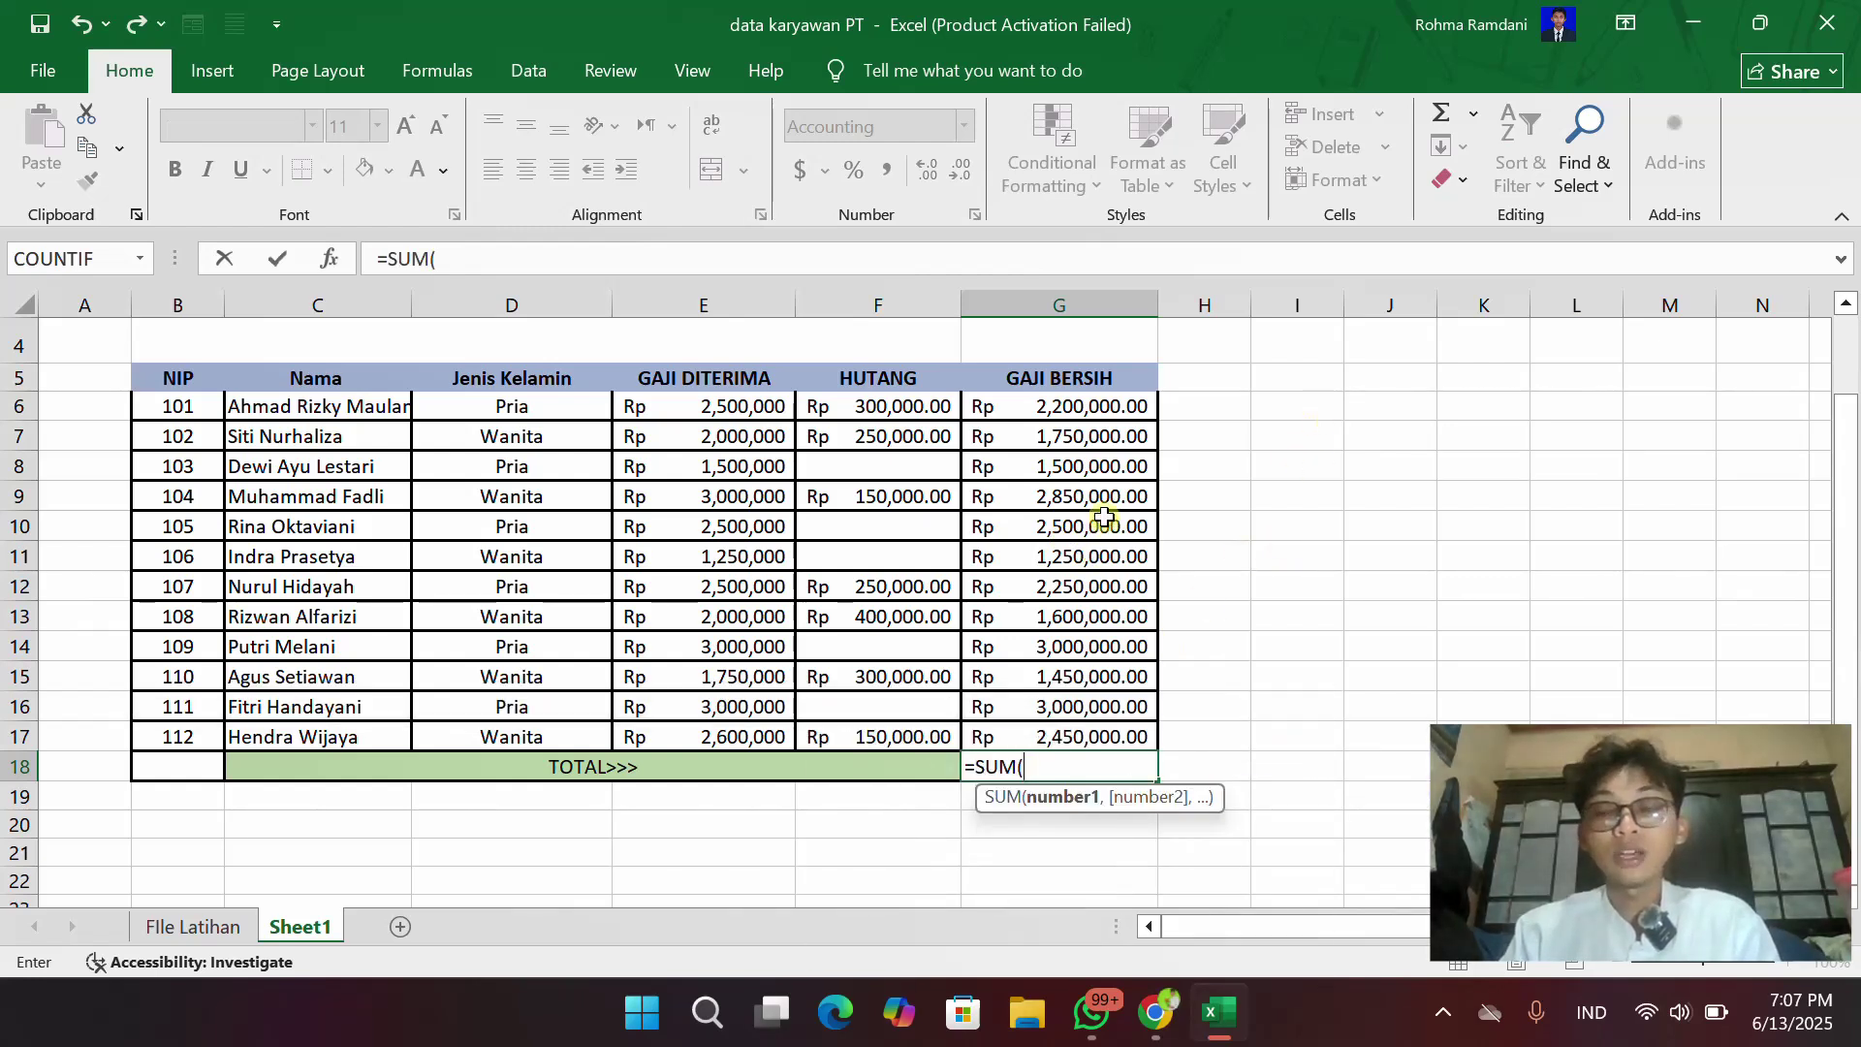
drag(1064, 409, 1070, 726)
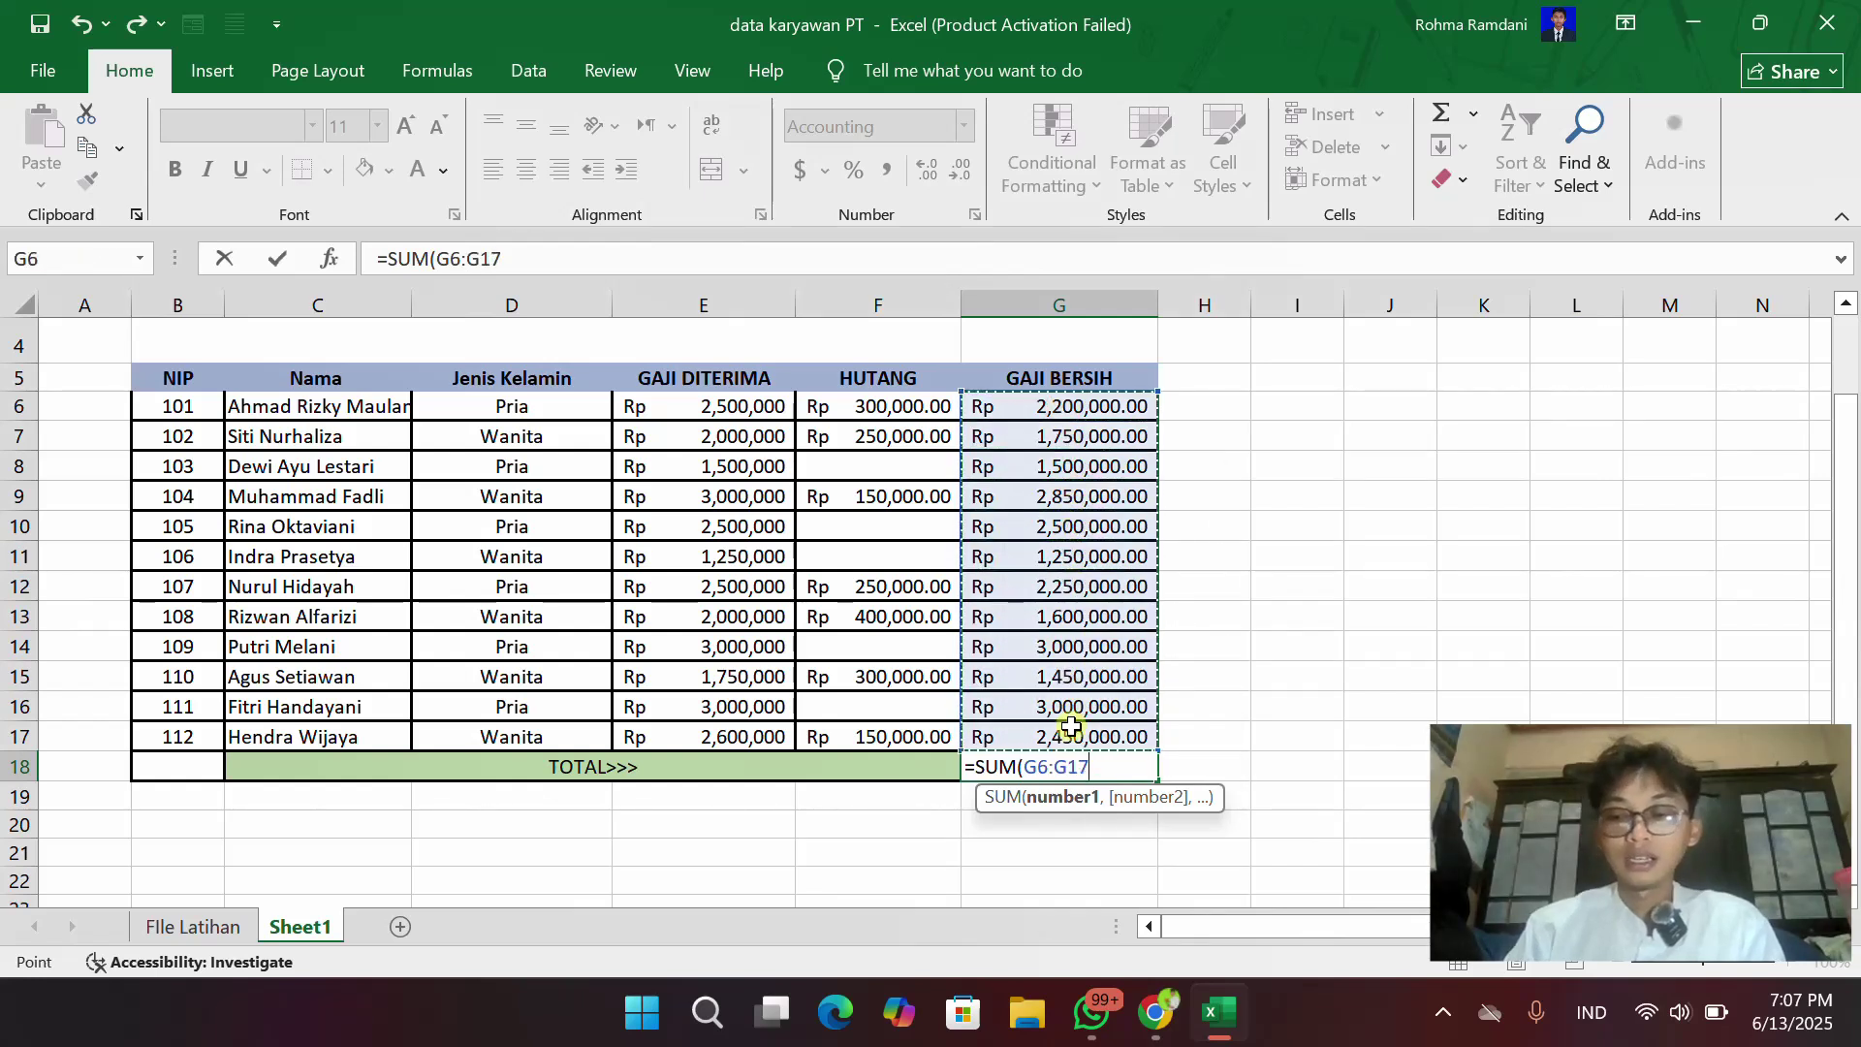
text())
key(Return)
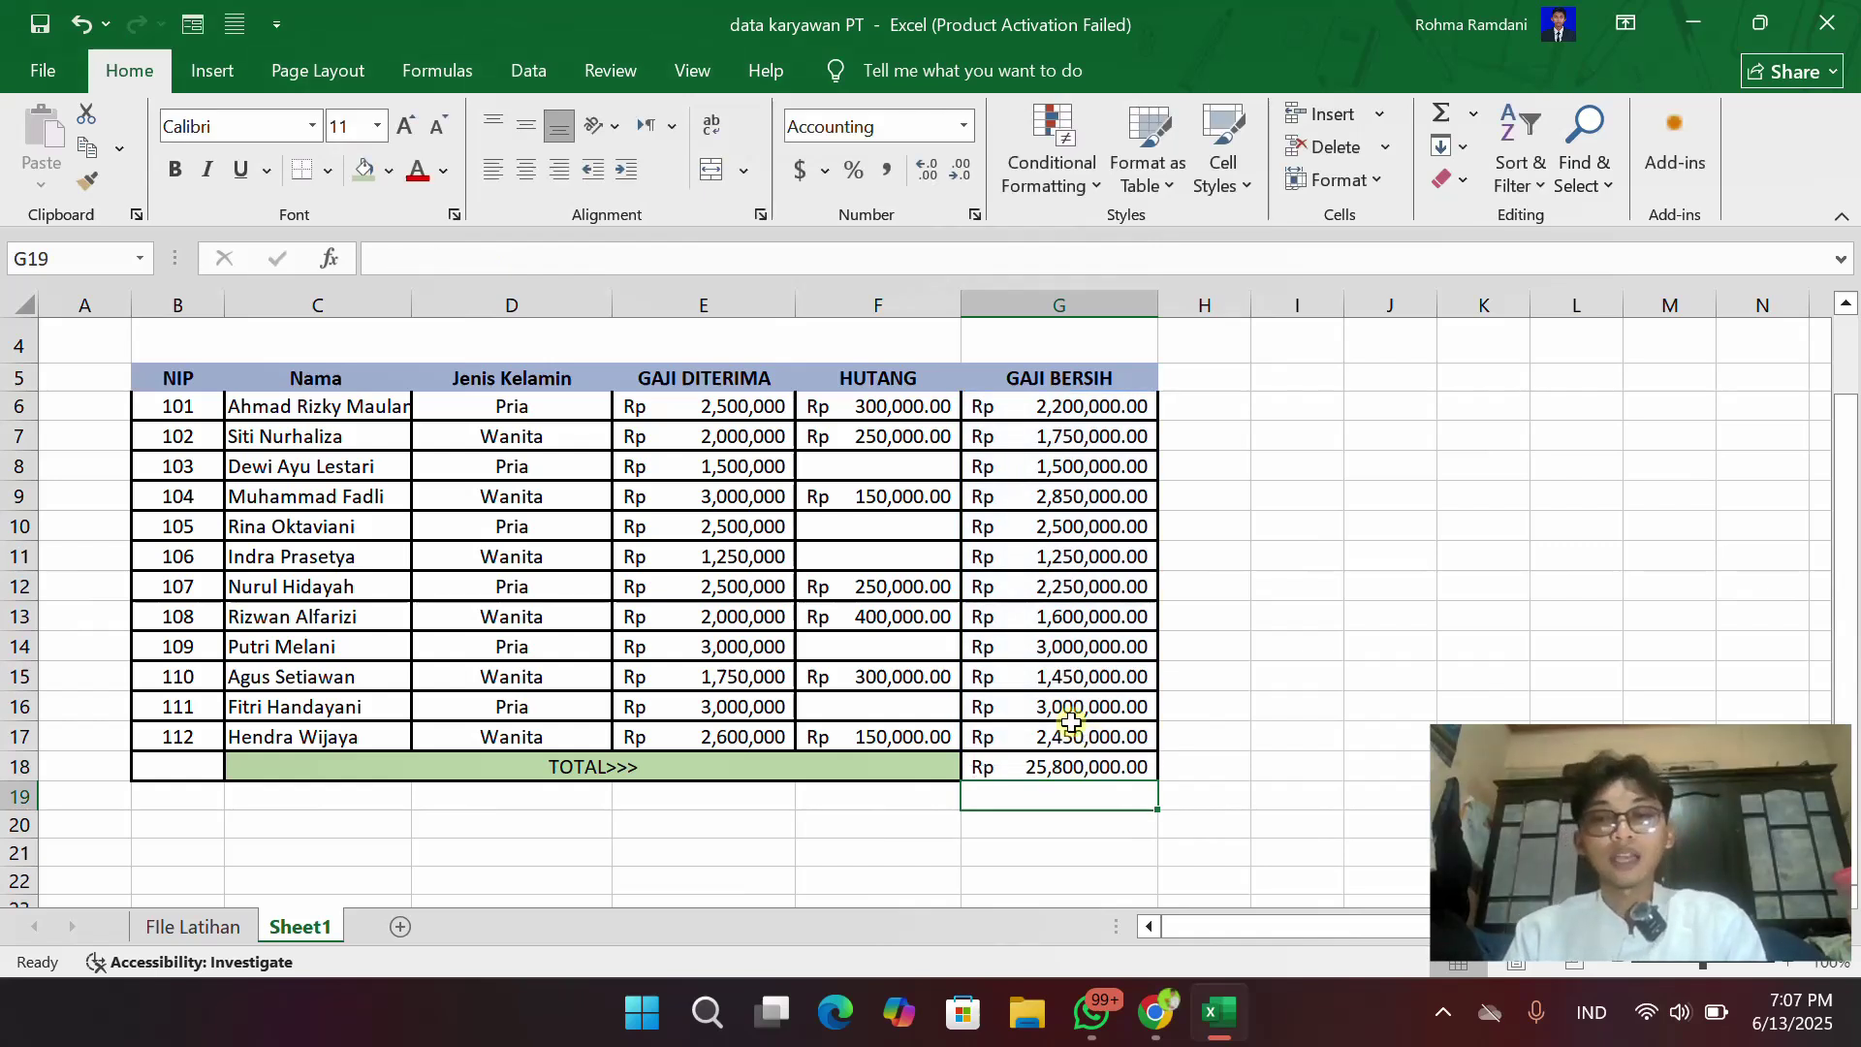
- Check the SUM formula stored in the TOTAL row's cell G18
click(1058, 841)
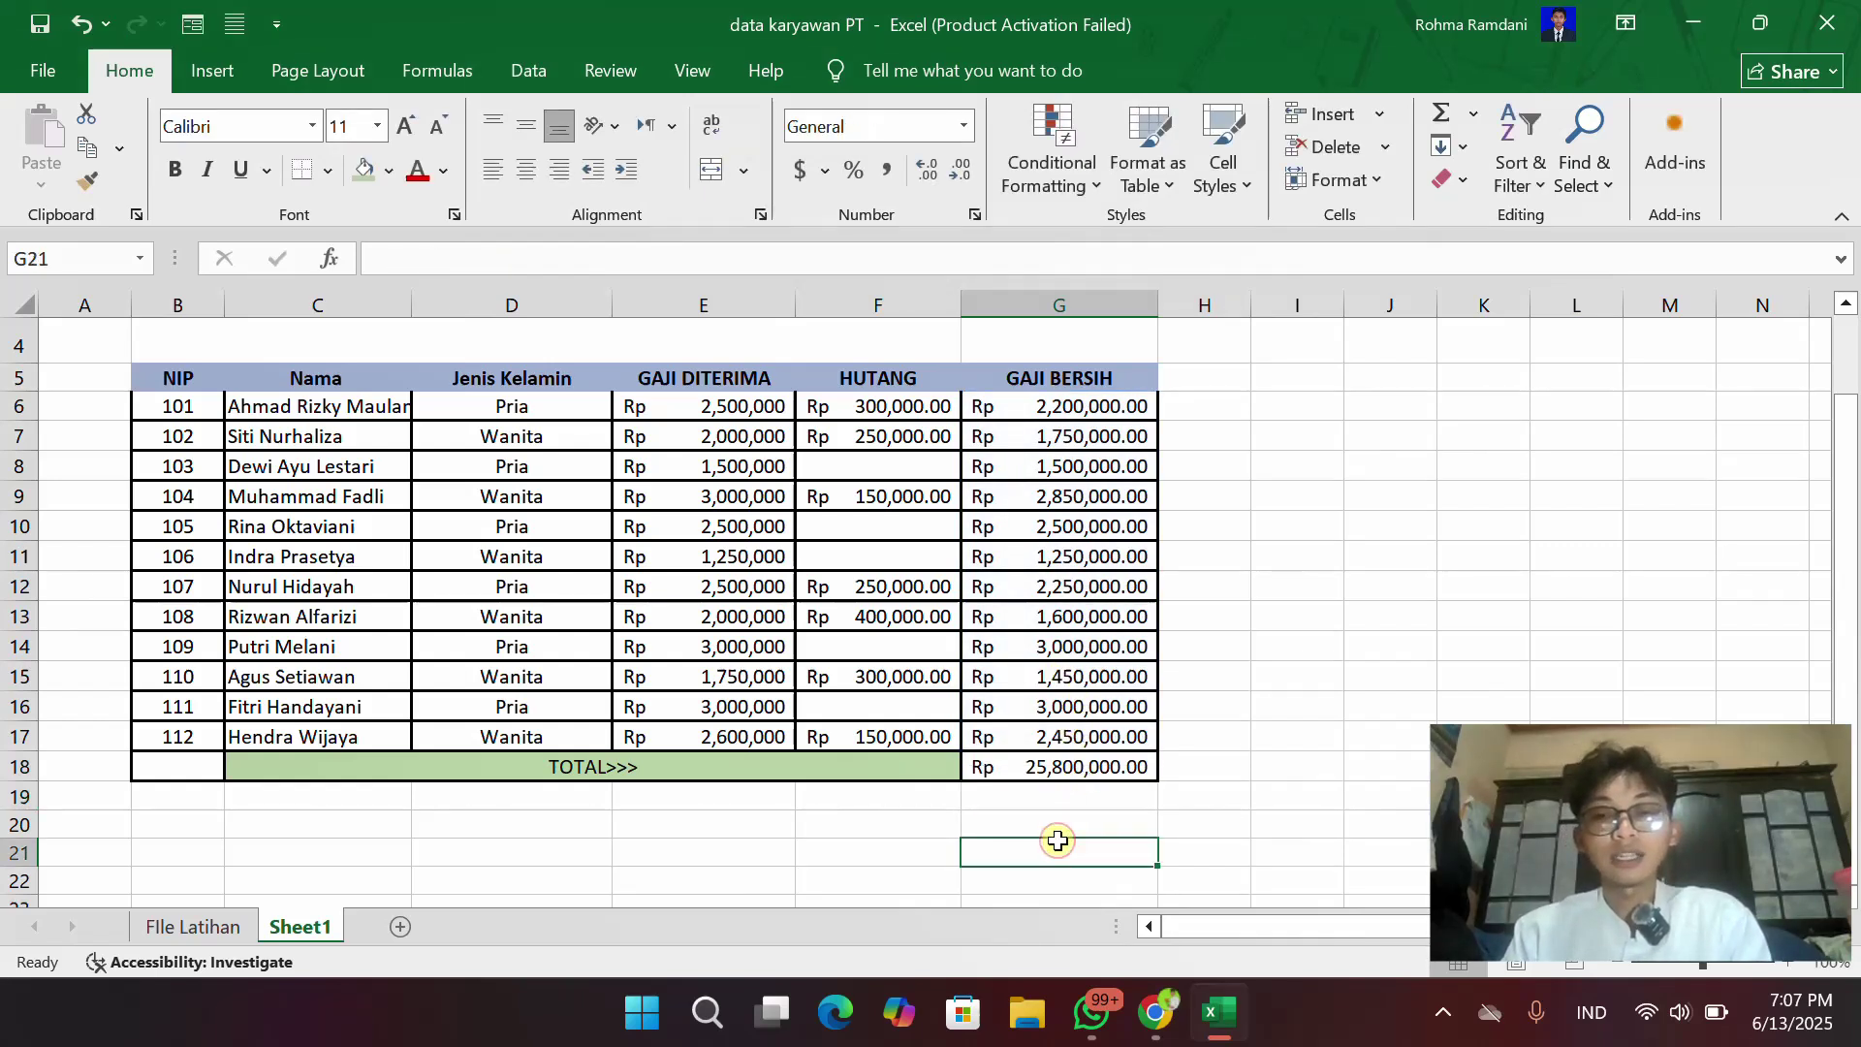
click(1028, 773)
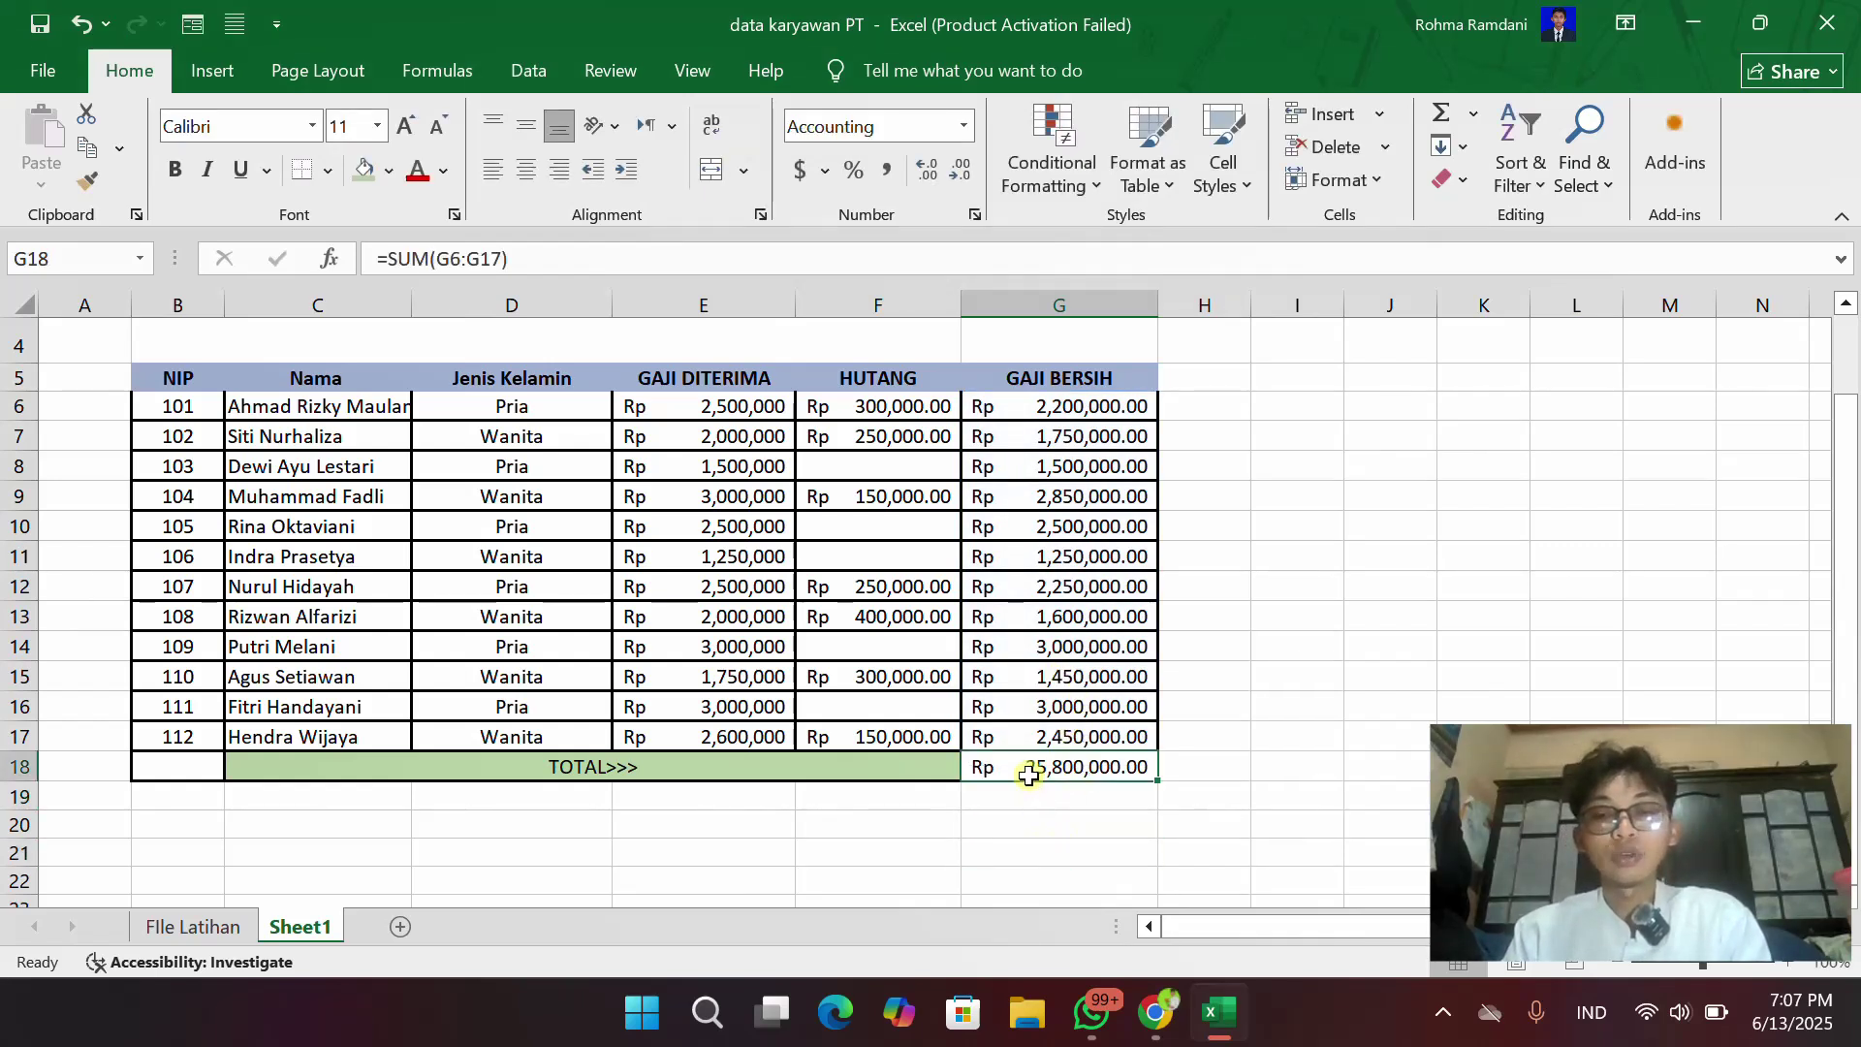
click(1278, 797)
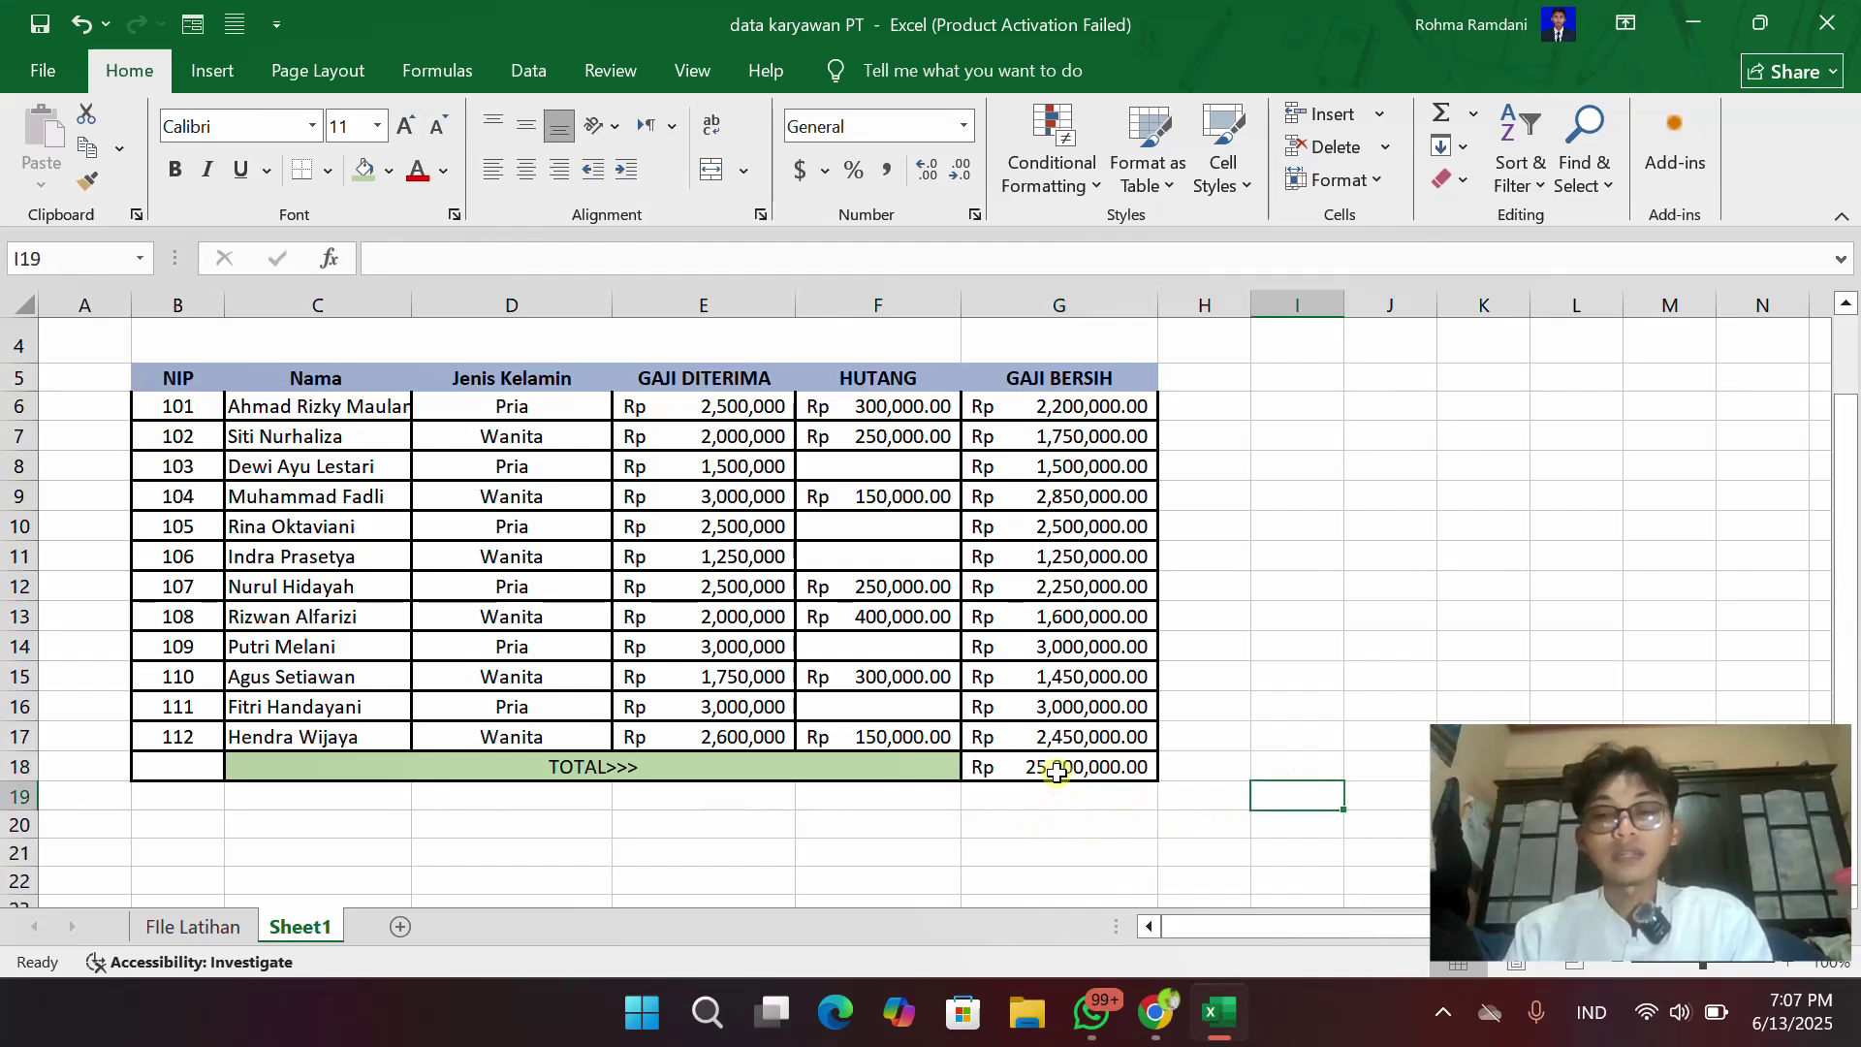
- Clear the total formula from cell G18
click(1058, 776)
key(Delete)
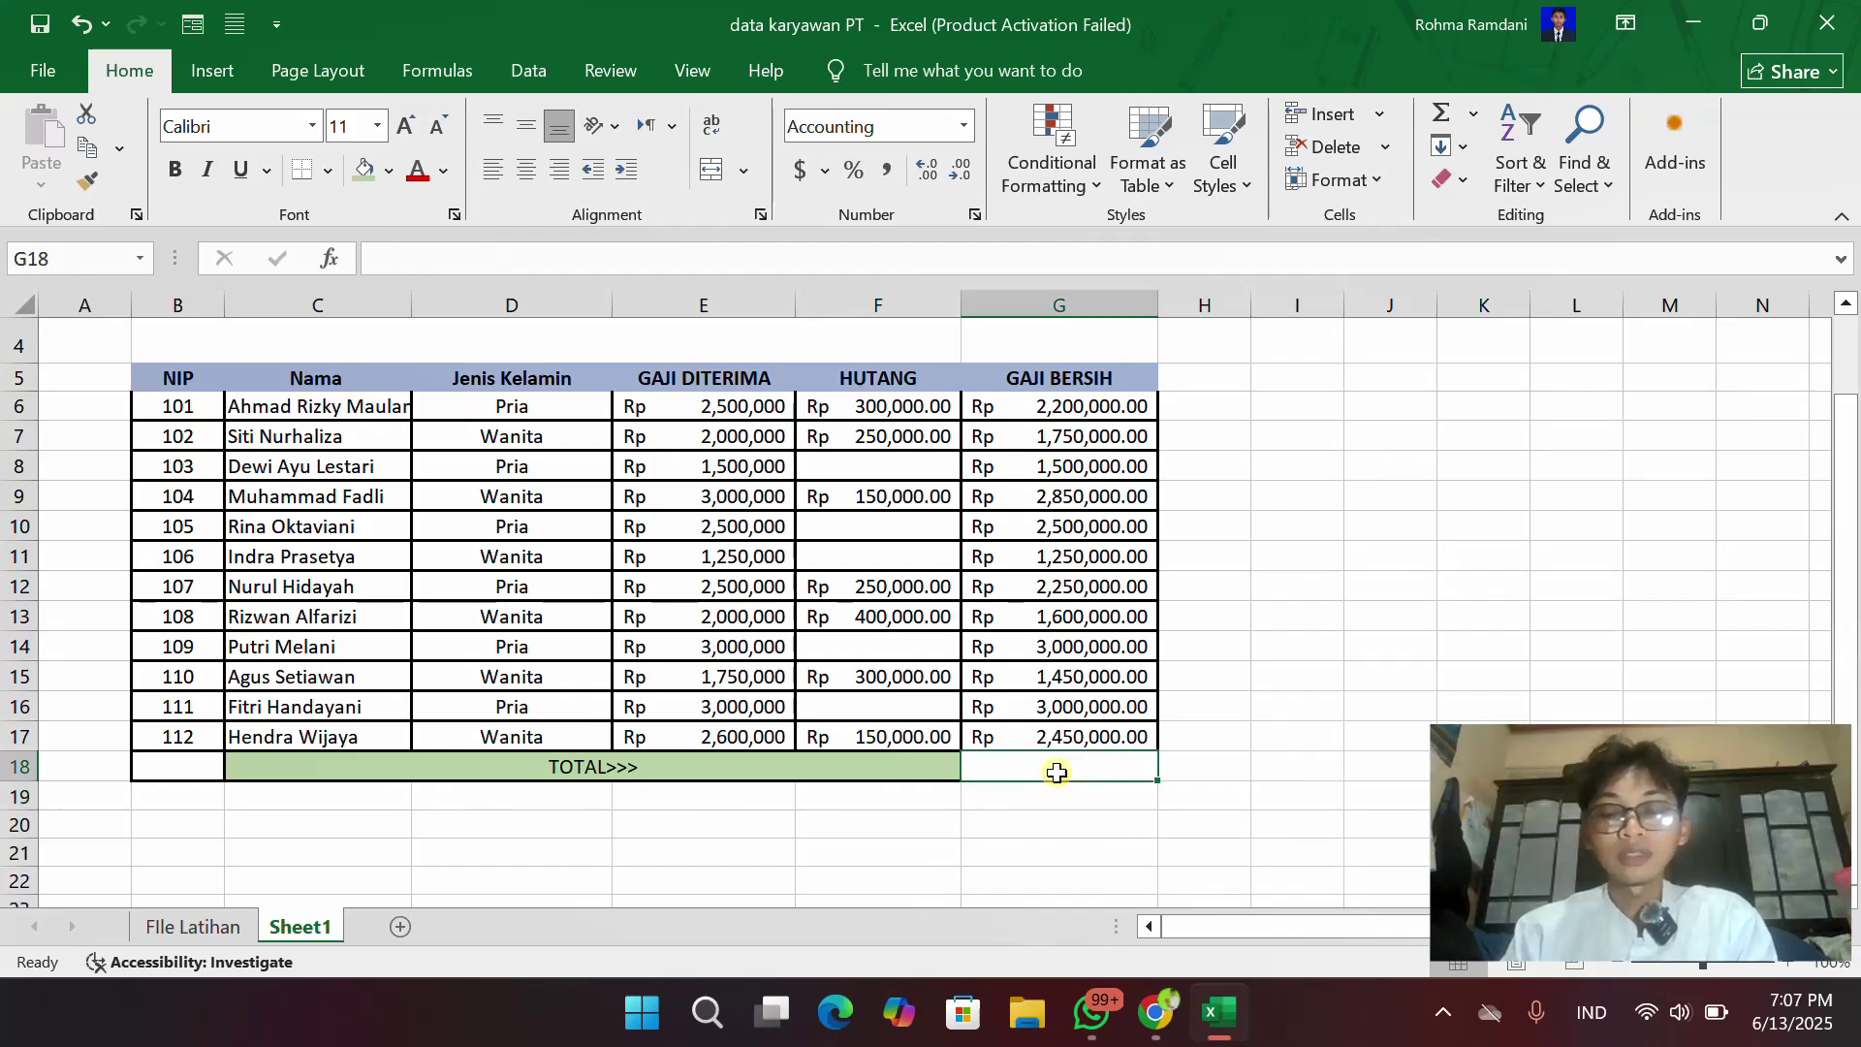
click(1423, 705)
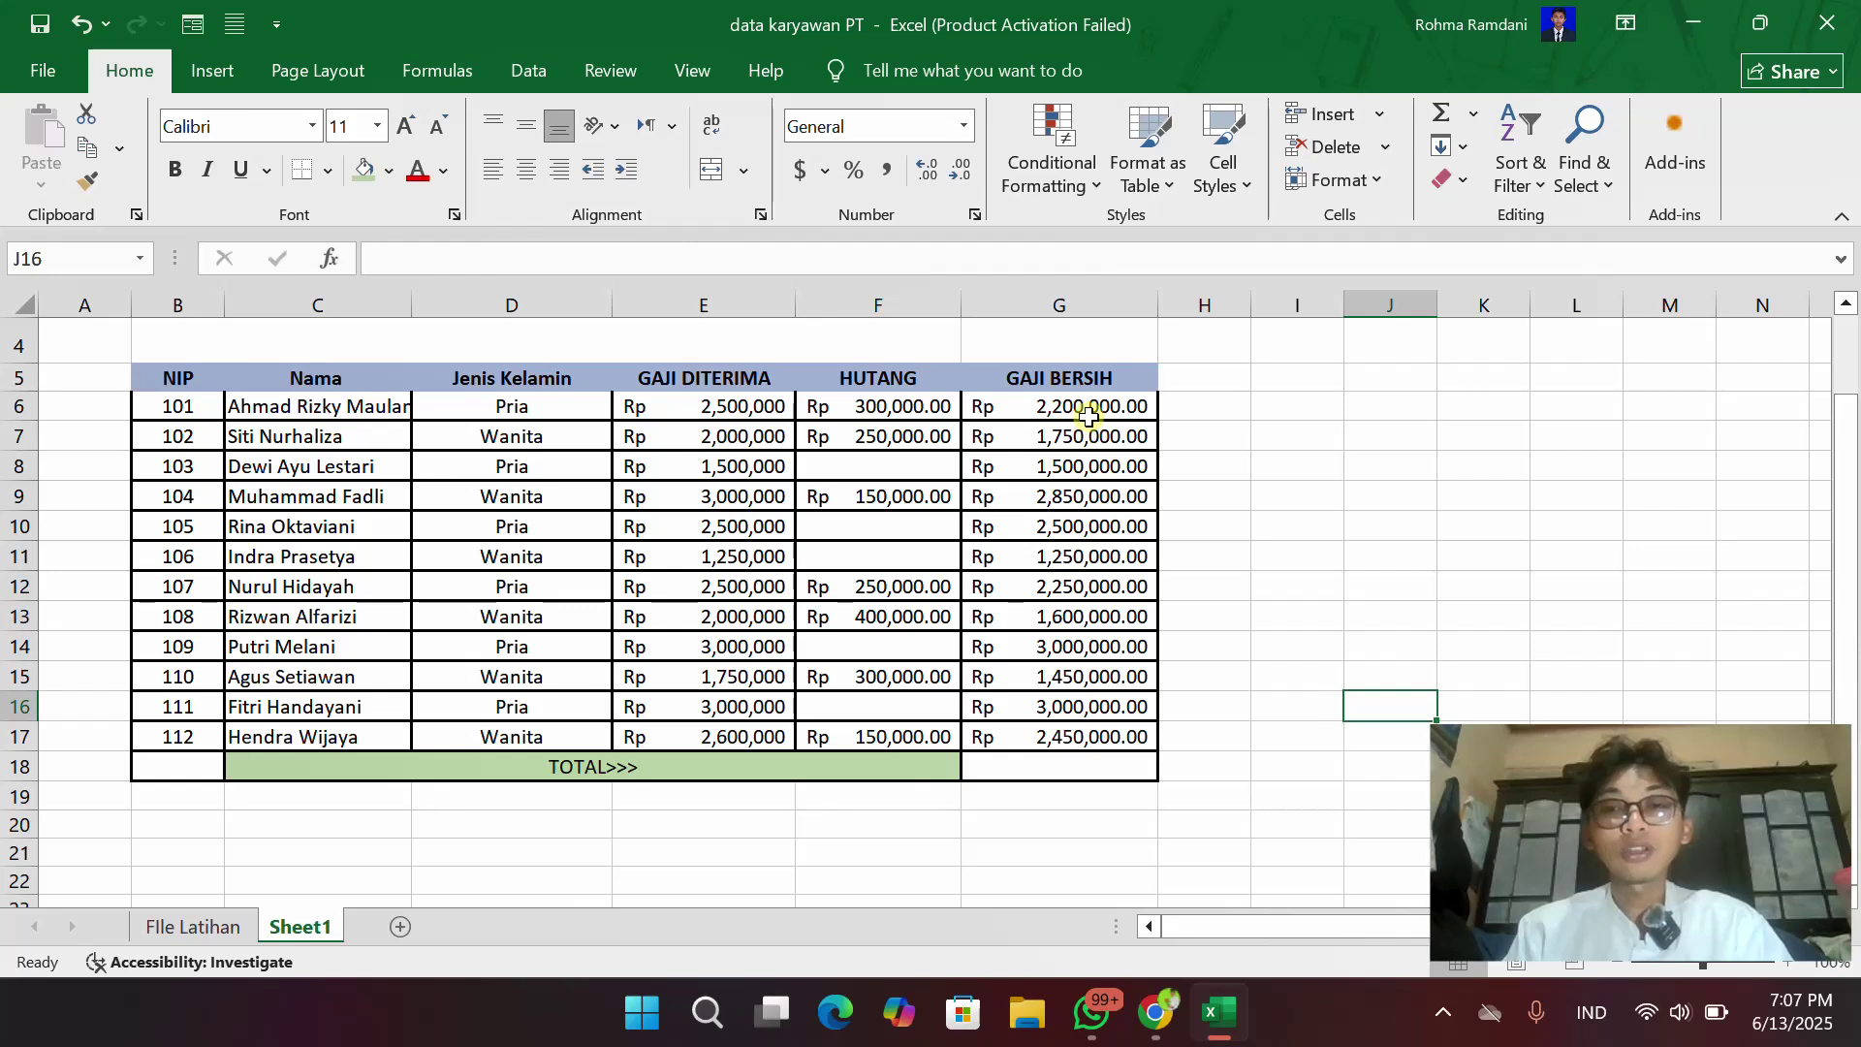
- Total the GAJI BERSIH values in G6:G17 with the AutoSum Sum function, placing the result in G18
drag(1091, 408, 1086, 723)
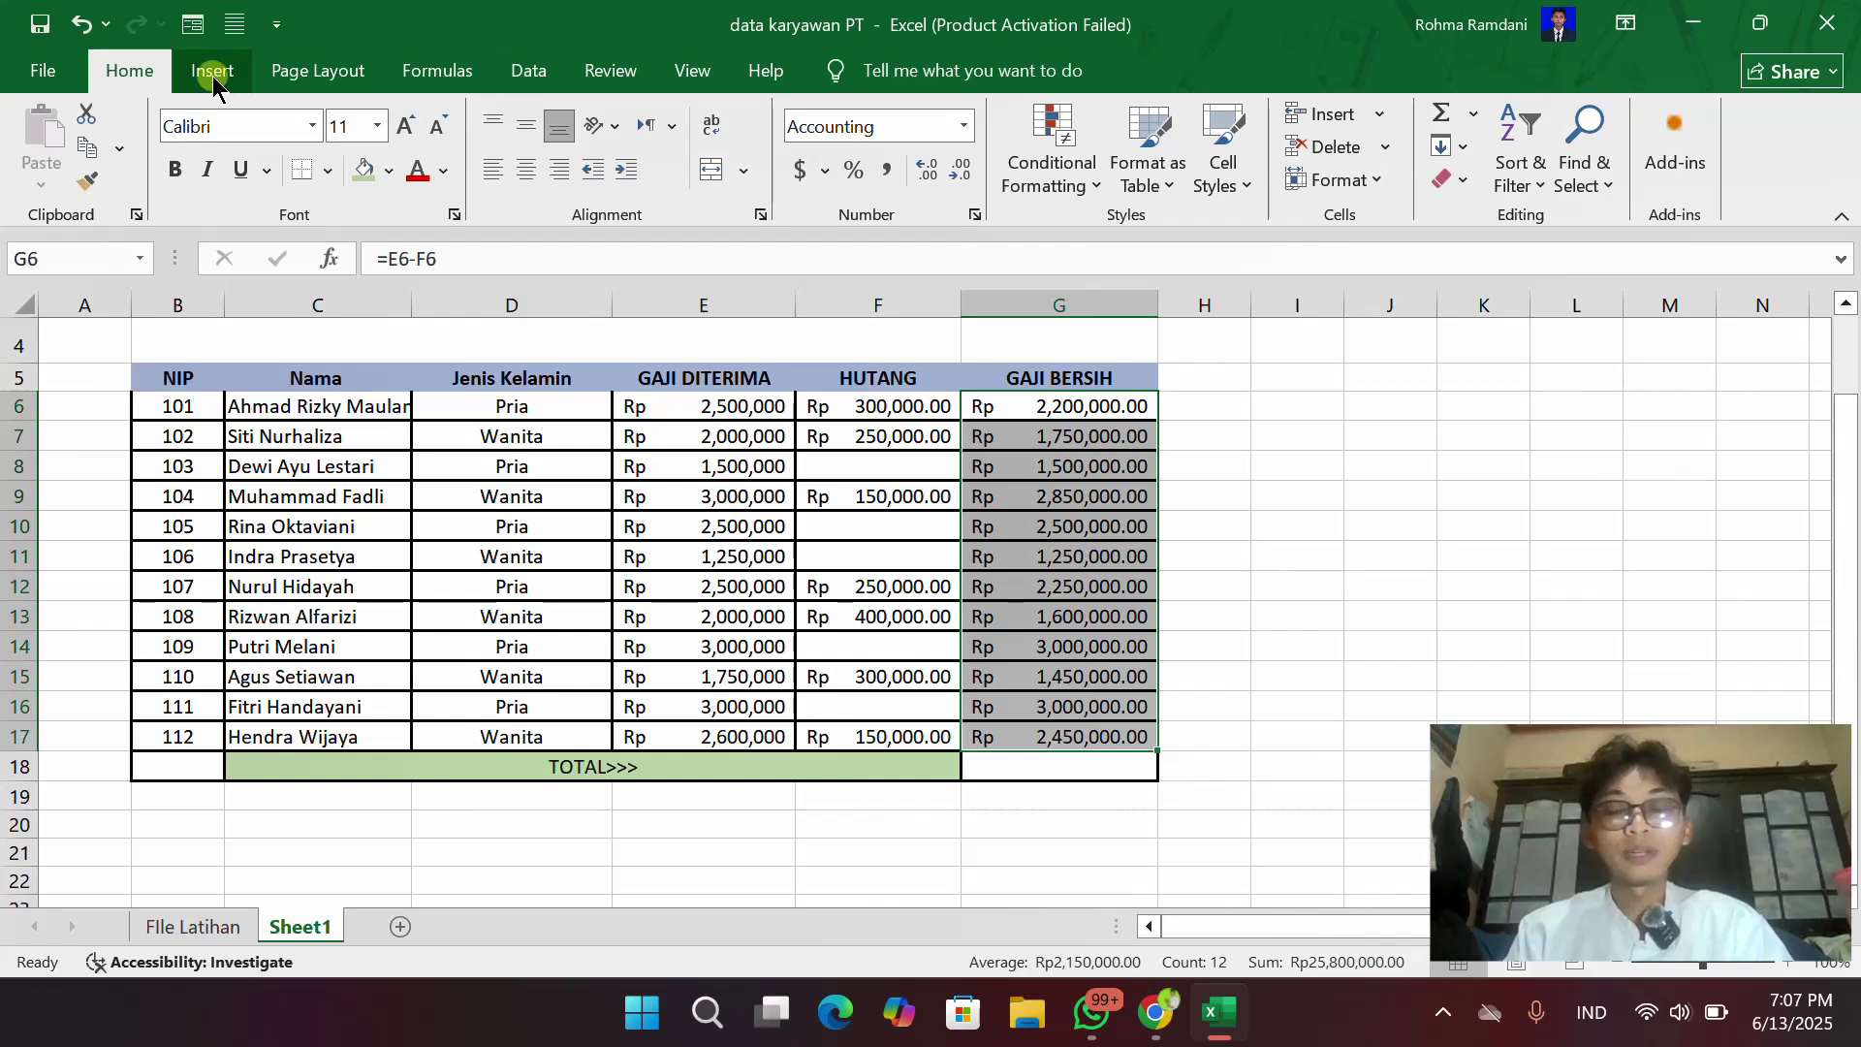
click(1474, 113)
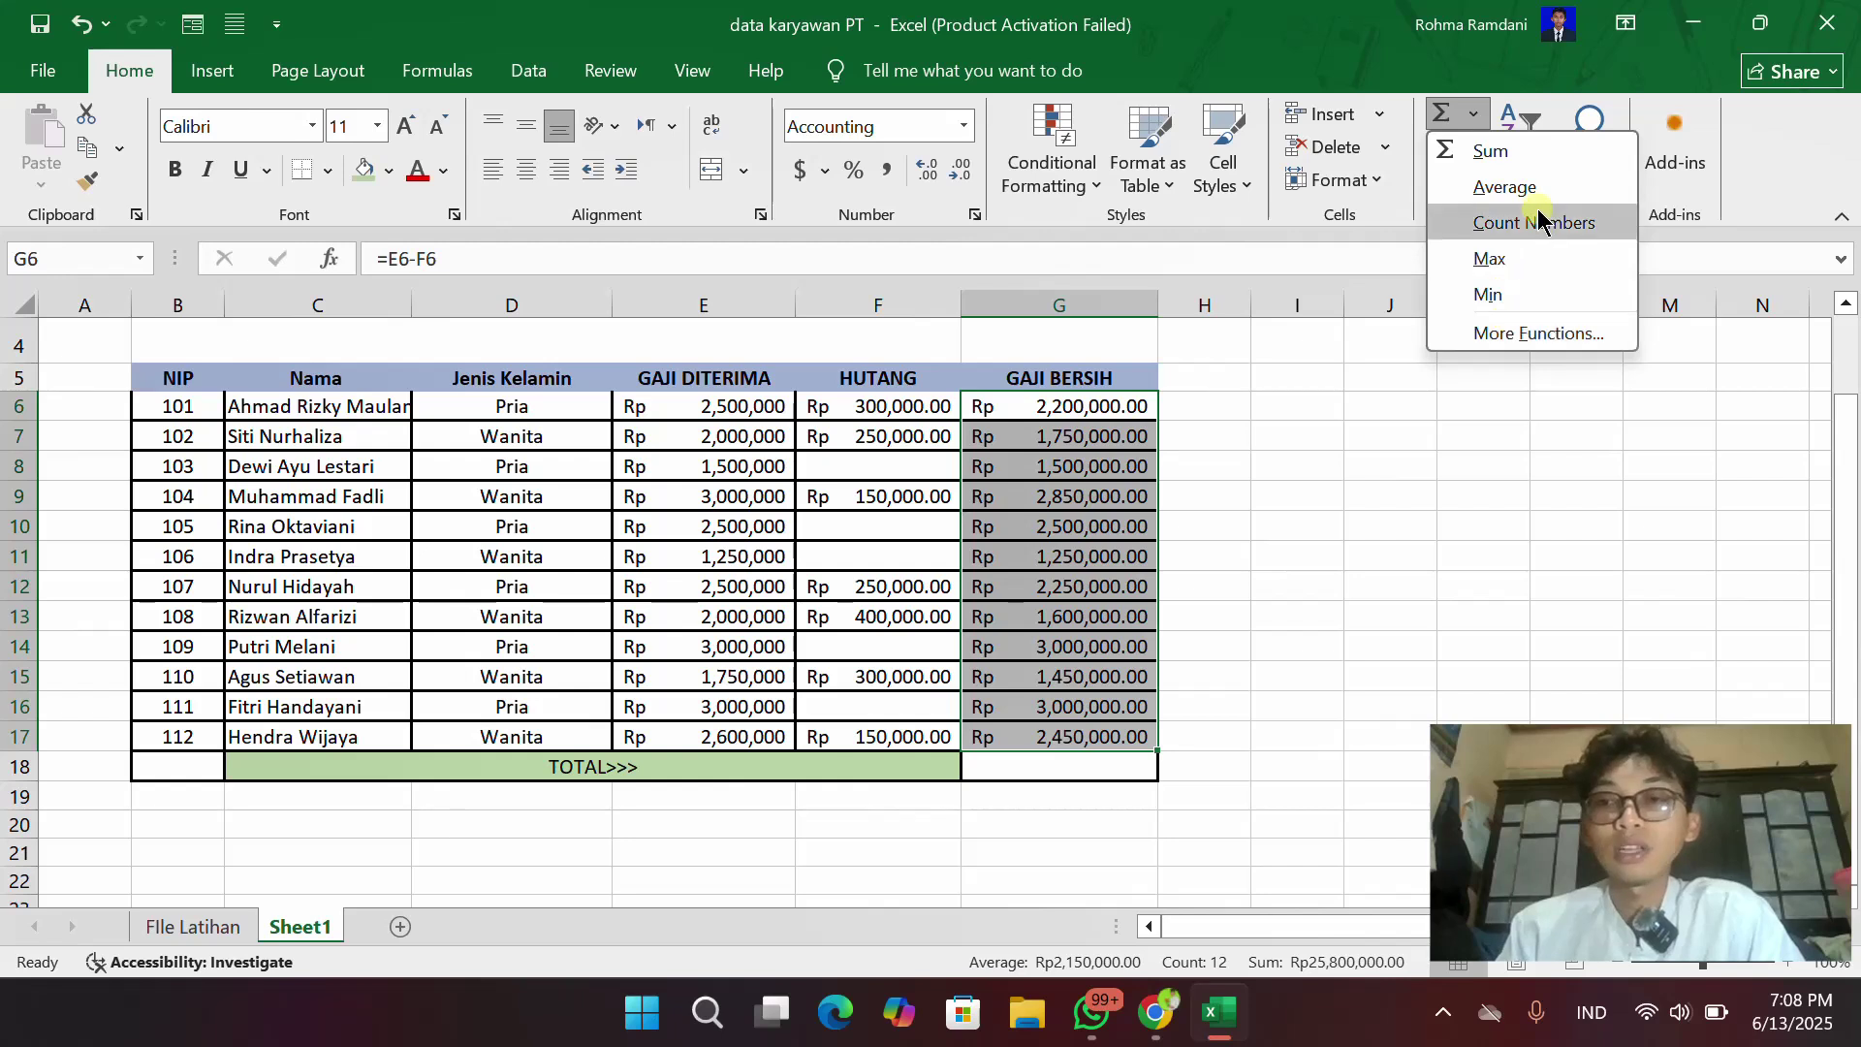
click(1522, 155)
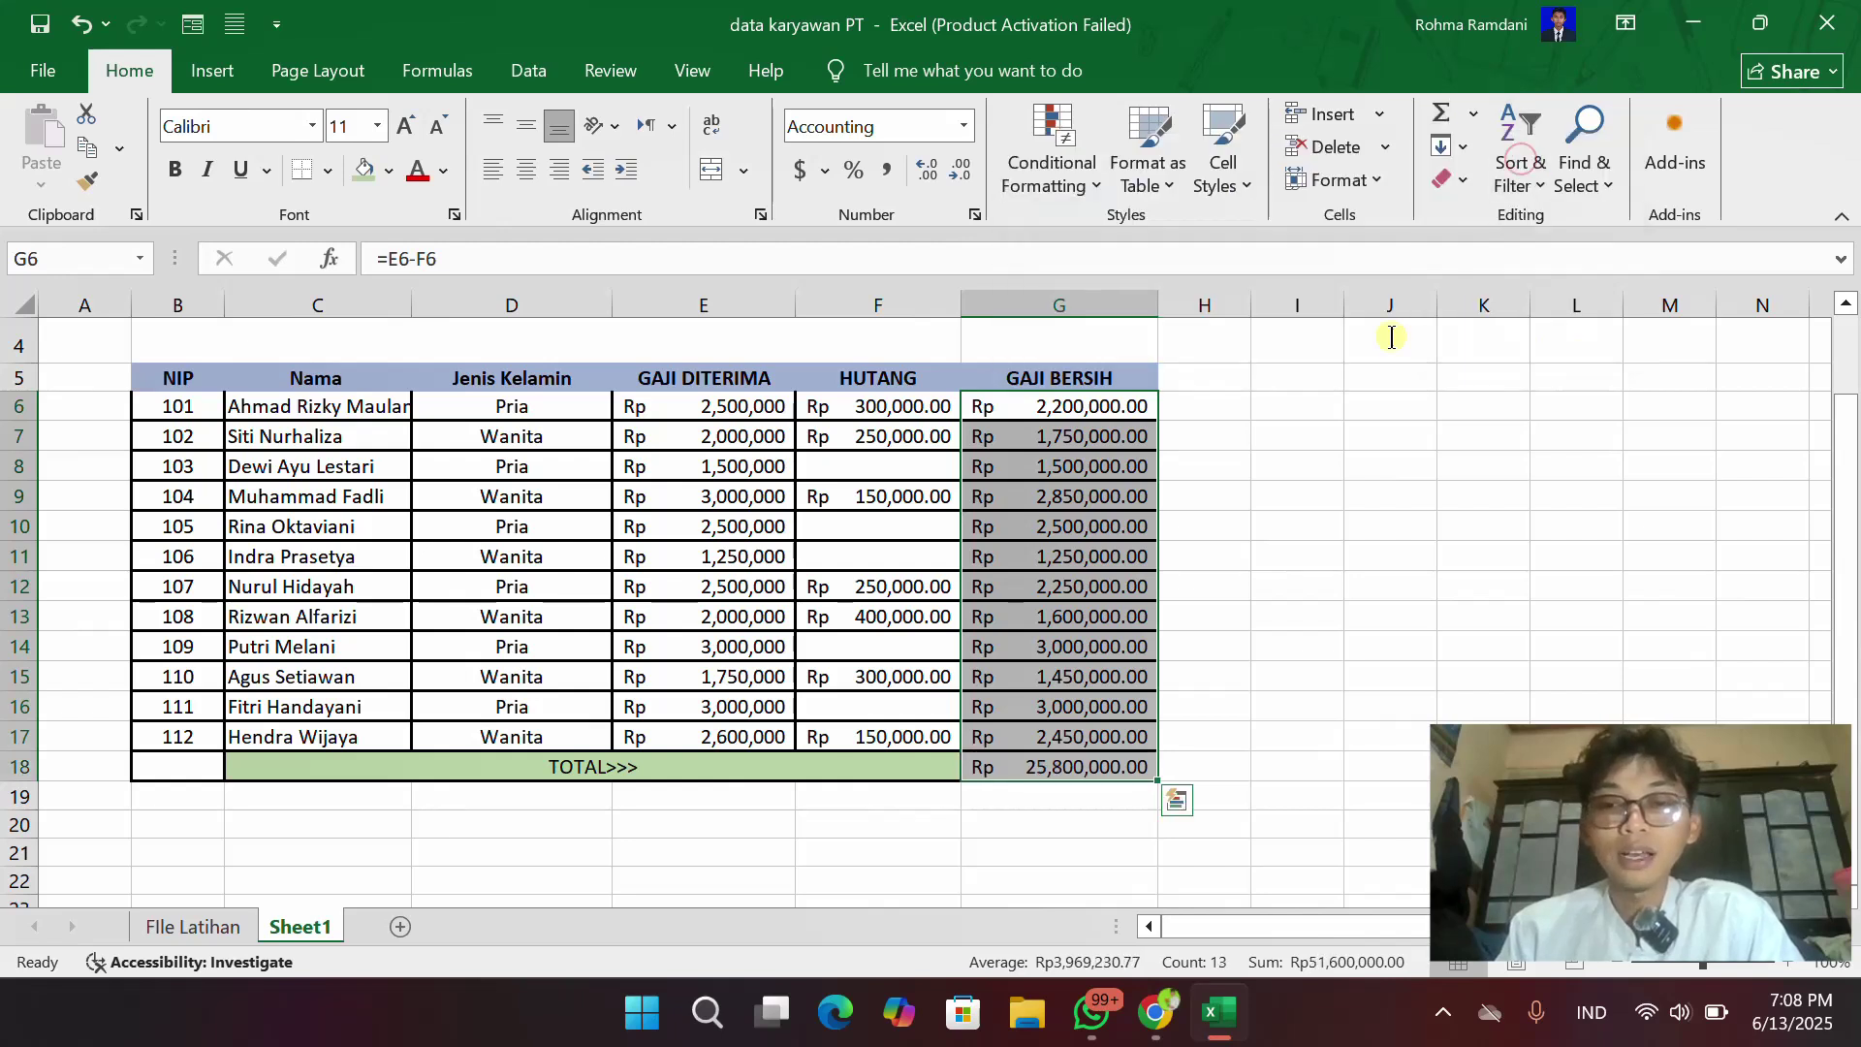
click(1046, 805)
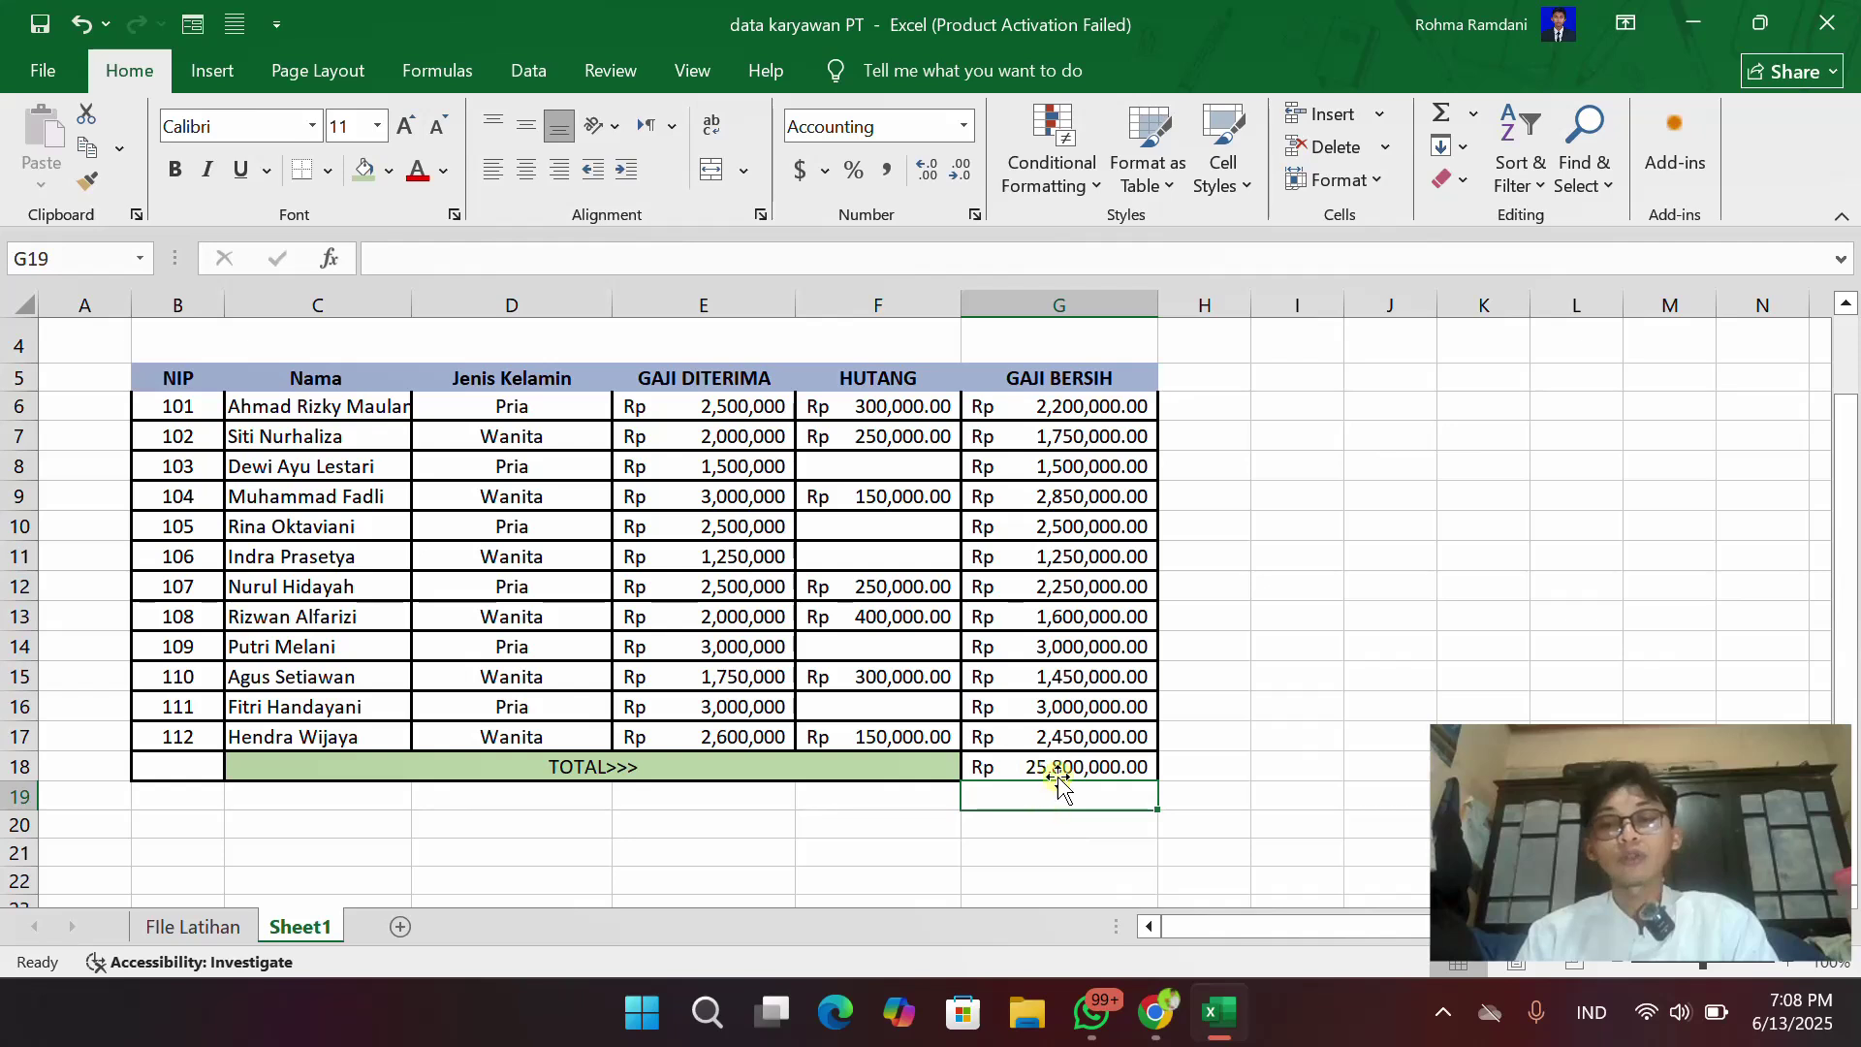
- Make the GAJI BERSIH total in G18 bold
click(1071, 764)
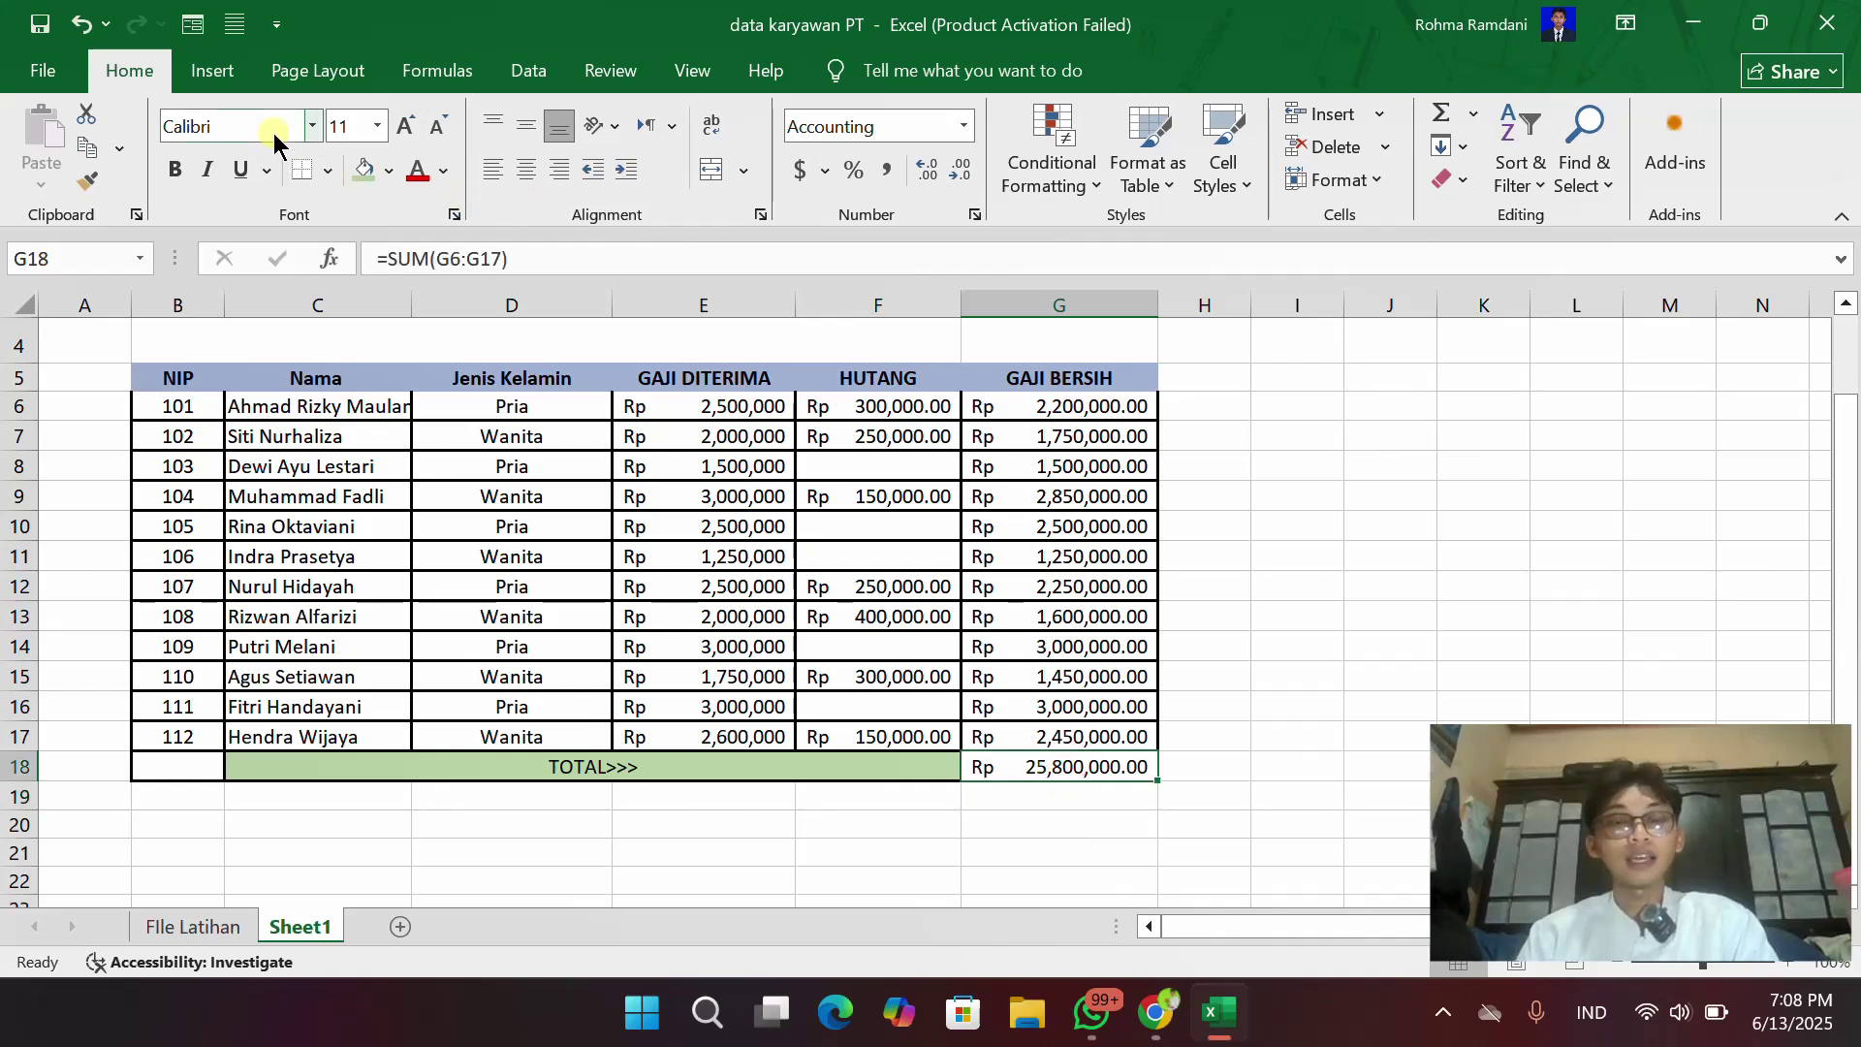
click(173, 171)
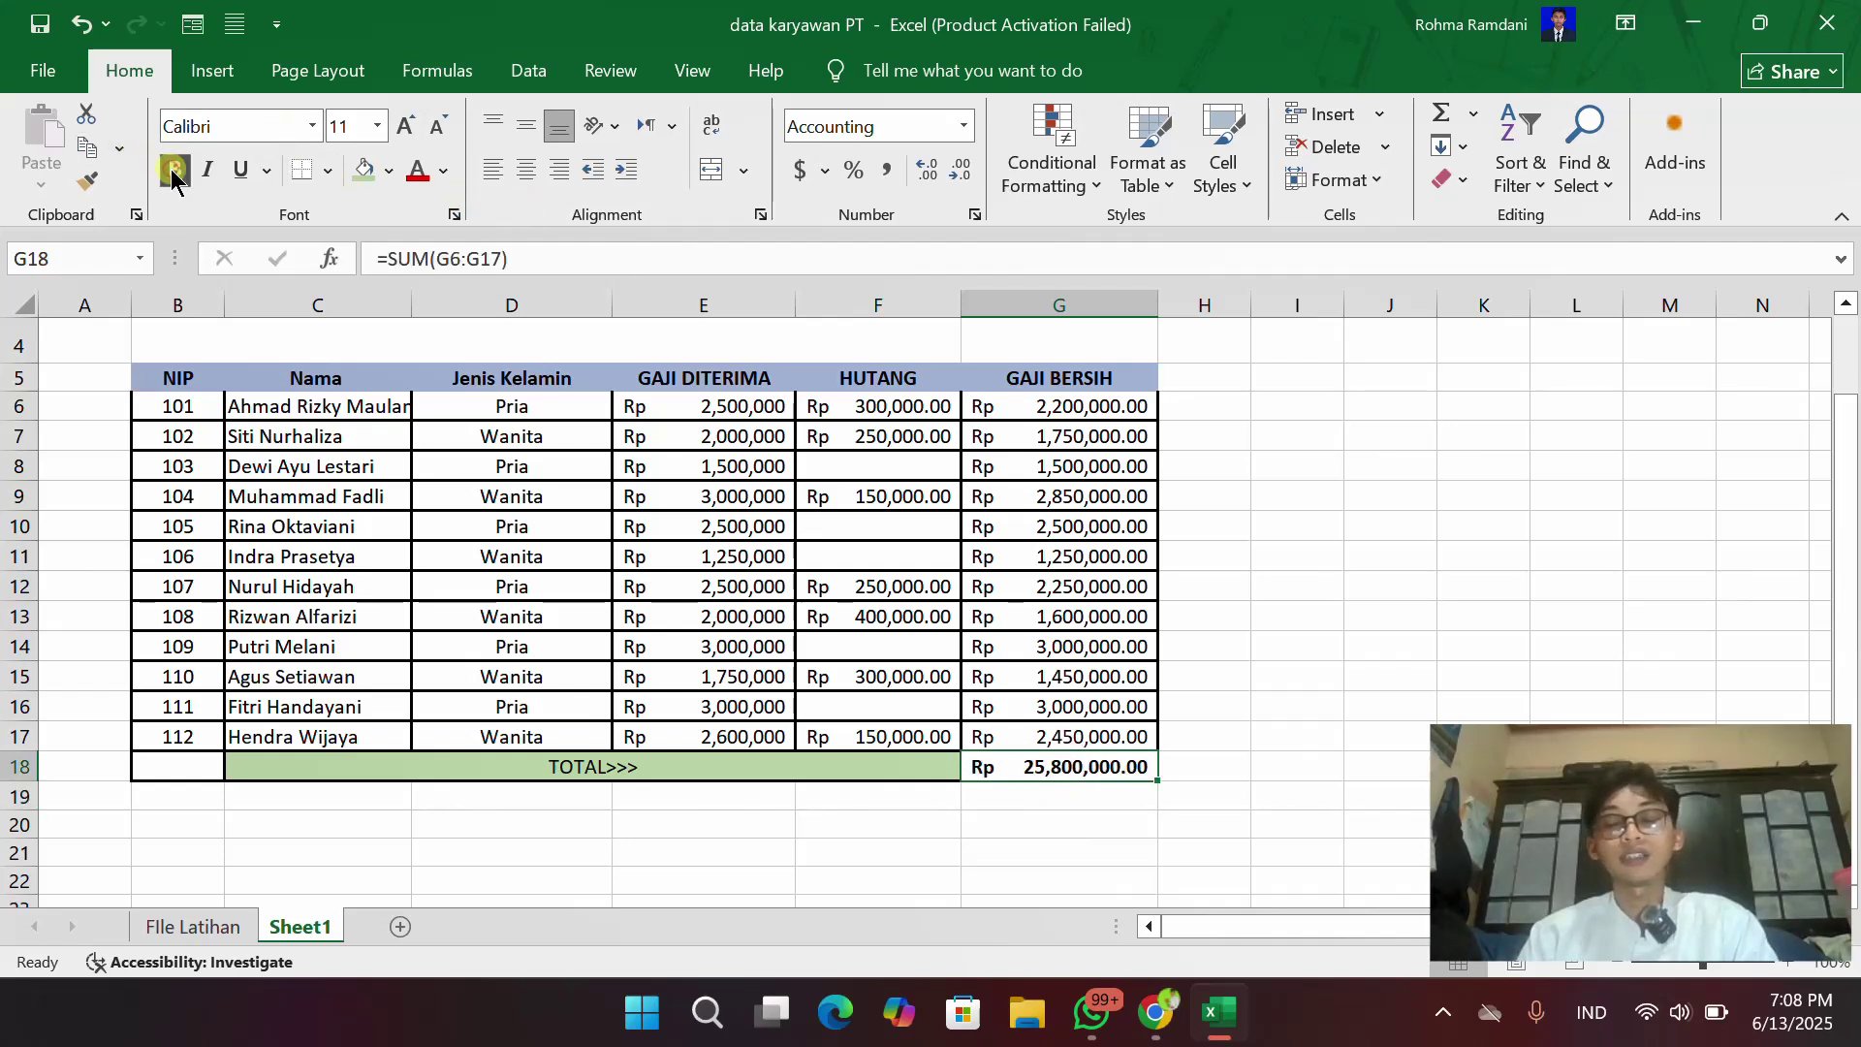
click(1368, 582)
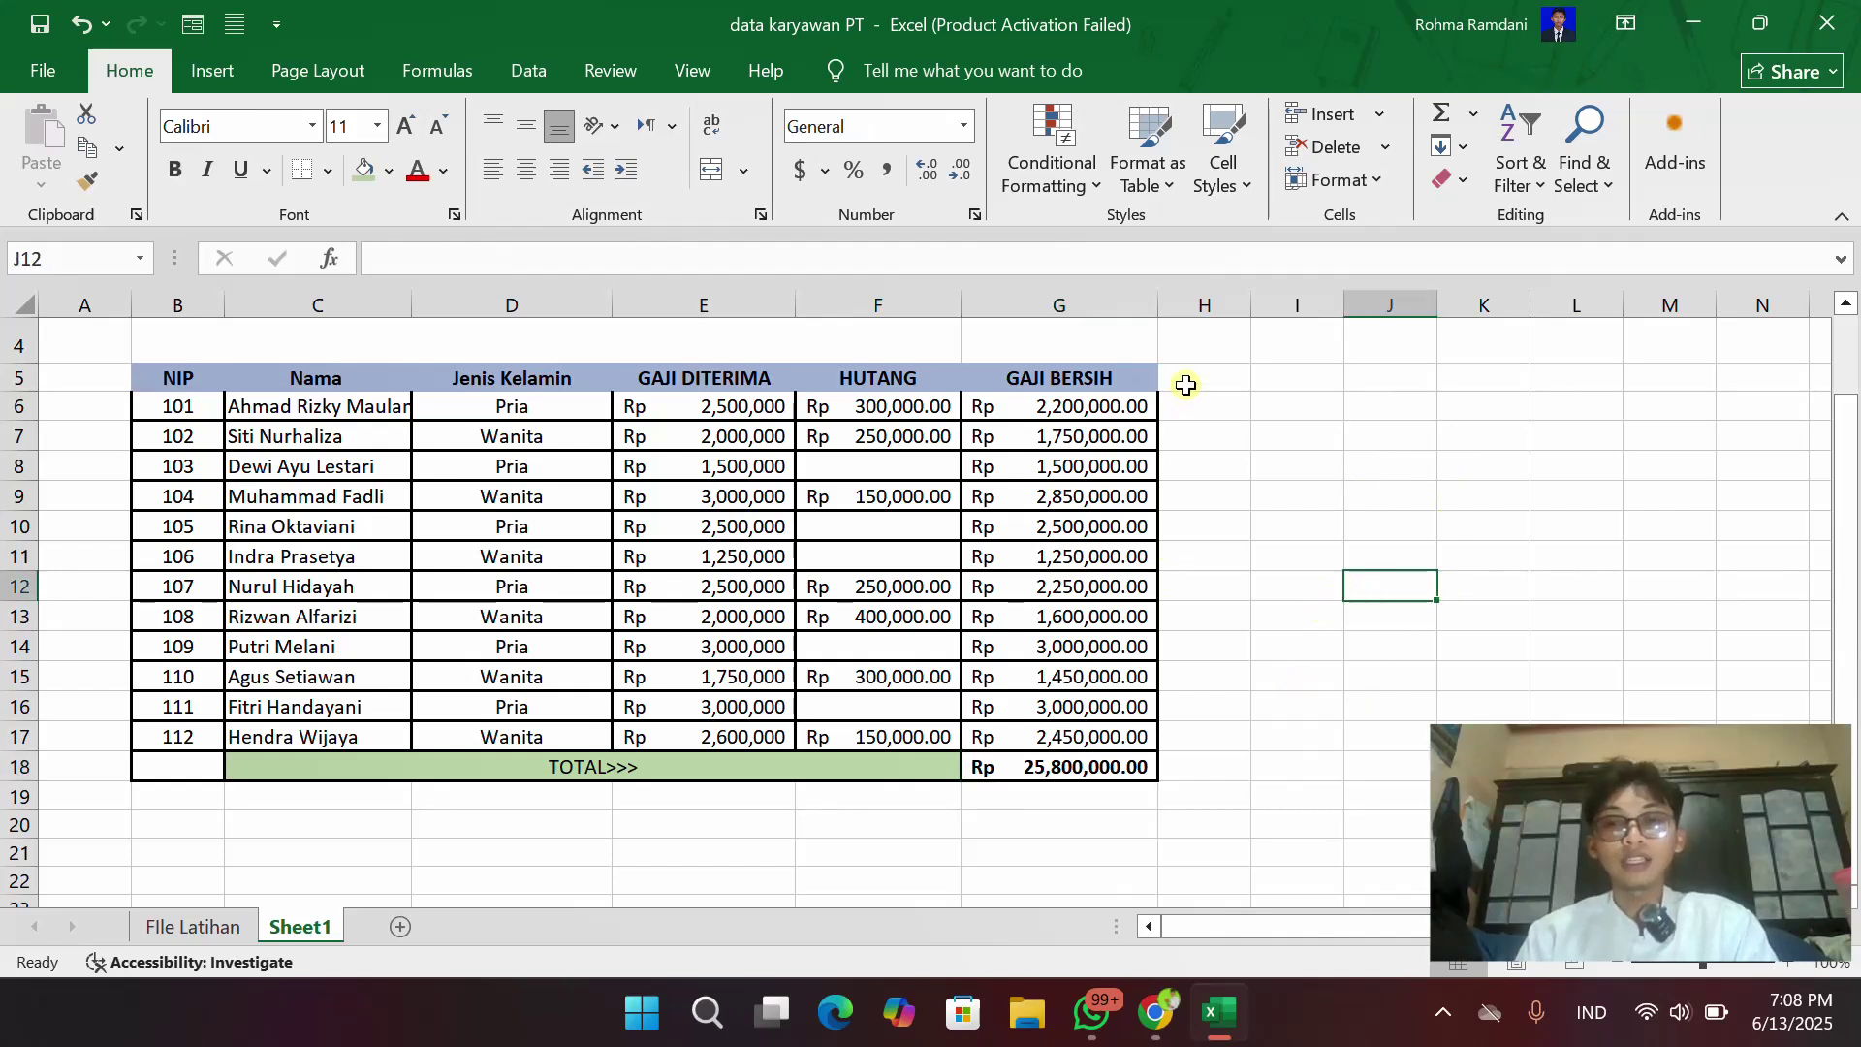
click(1189, 380)
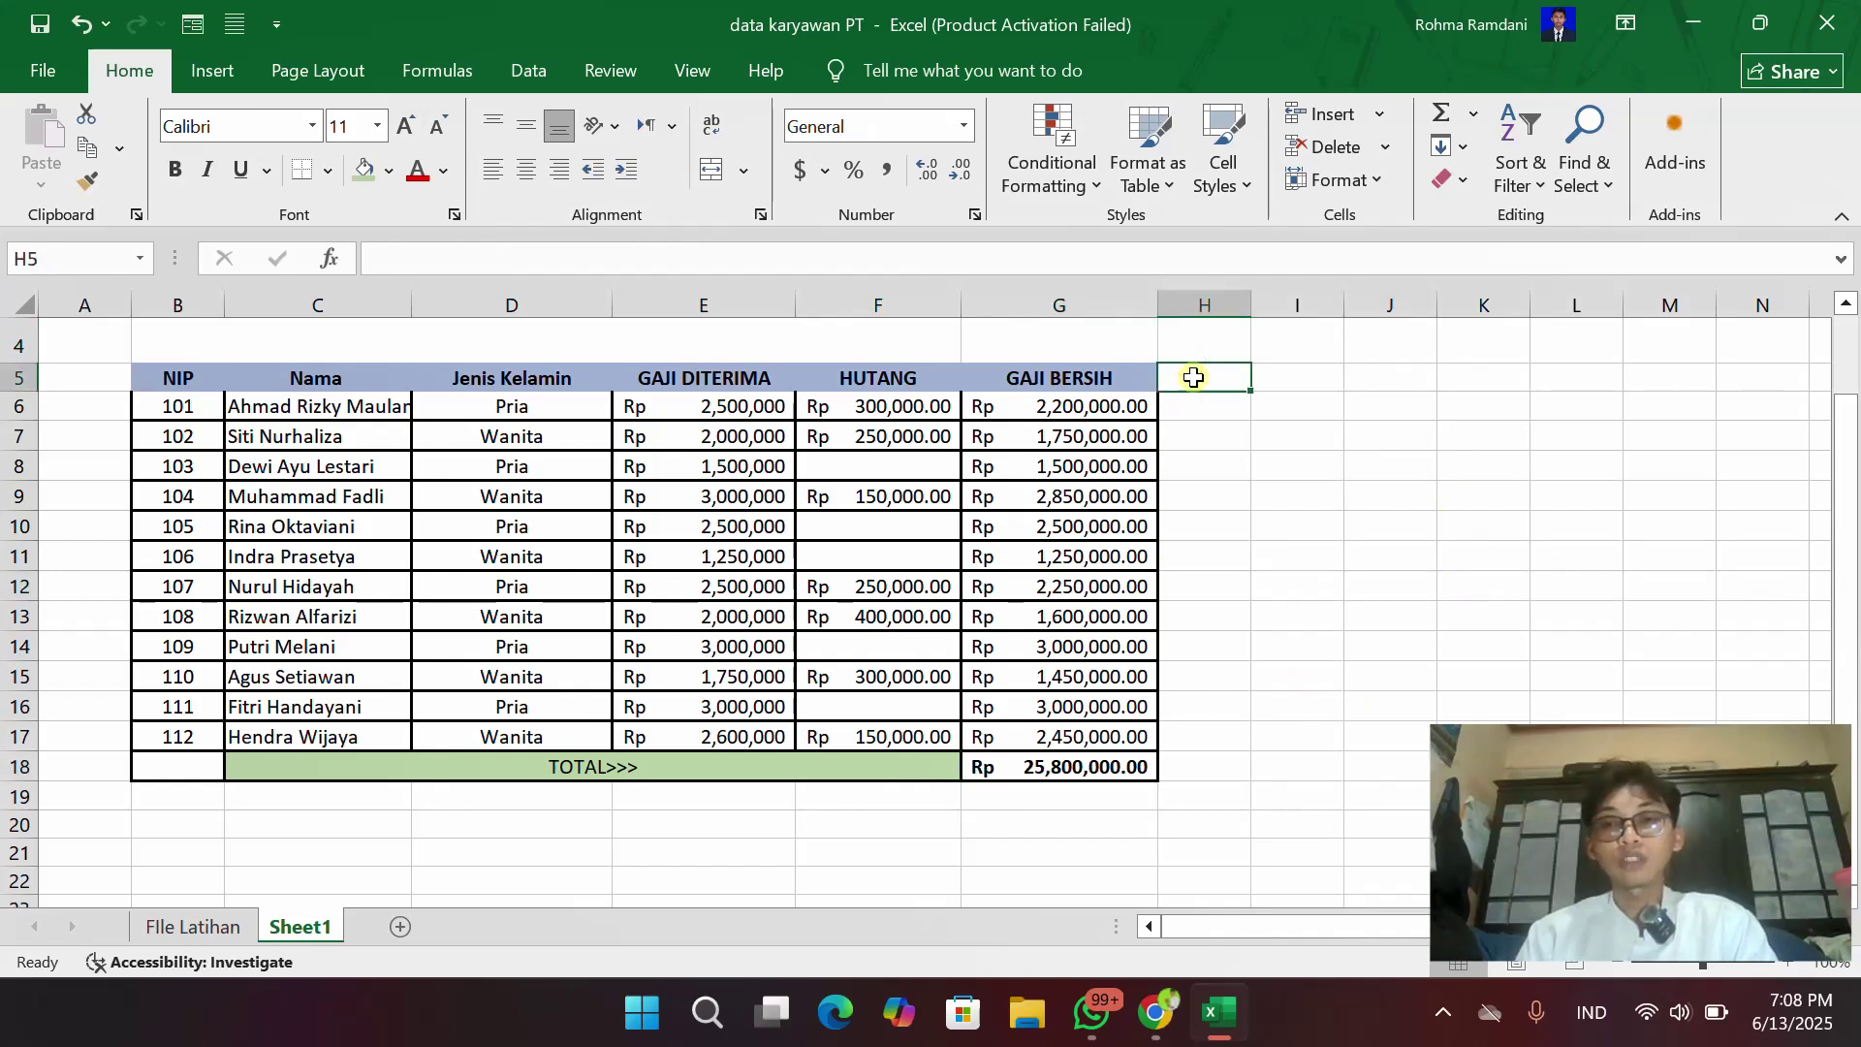
click(1288, 384)
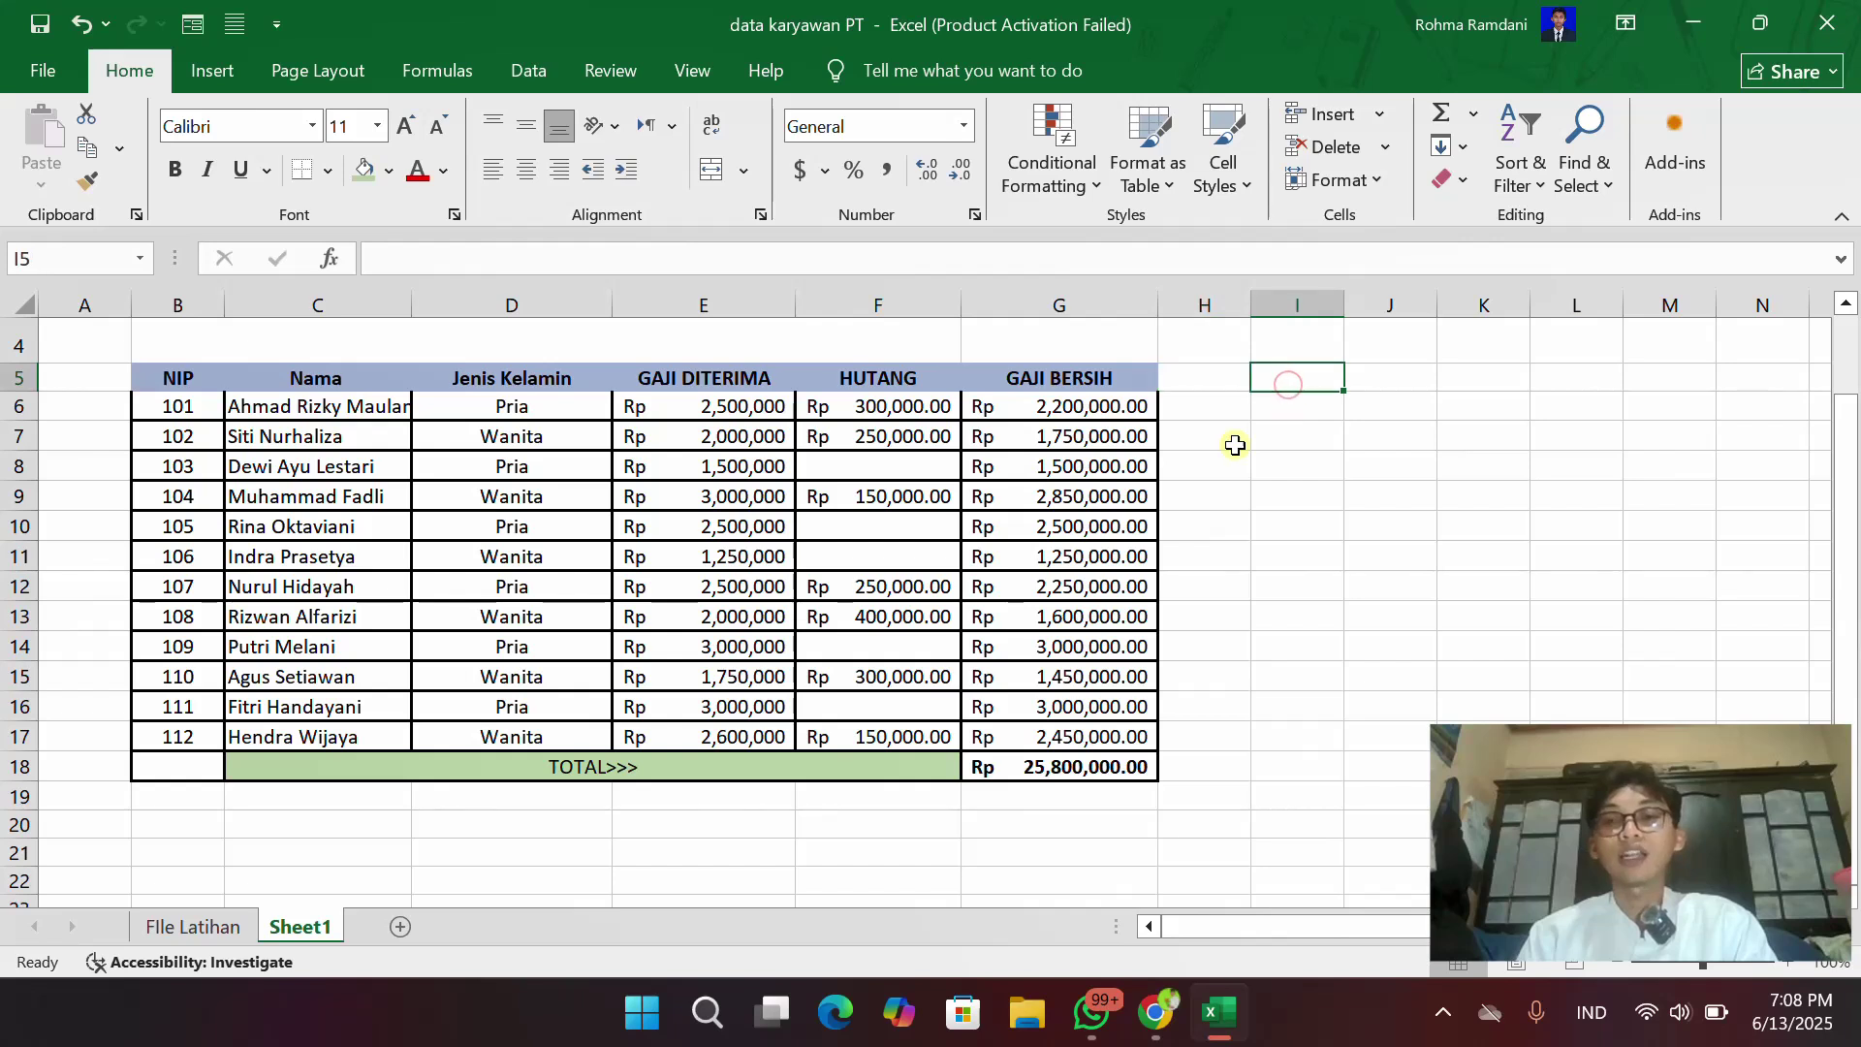